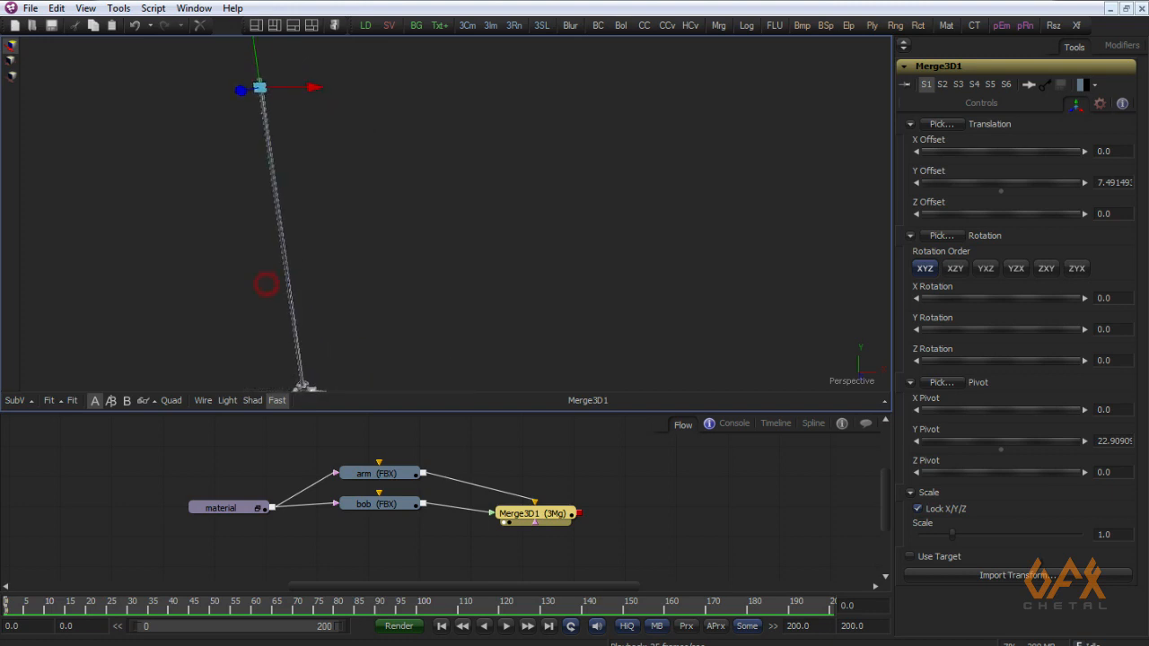
Step: Collapse the Translation, Pivot and Scale groups of Merge3D1, leaving the Rotation settings expanded
{"action": "left_click_drag", "start_coordinate": [267, 285], "coordinate": [333, 179]}
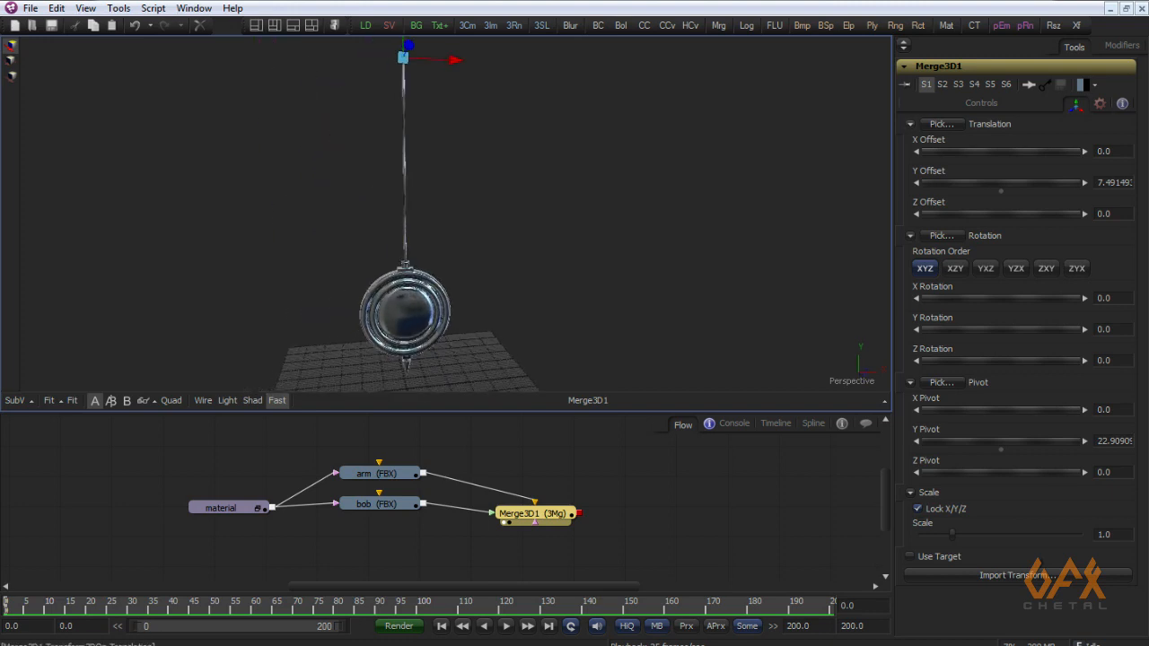
{"action": "left_click", "coordinate": [910, 124]}
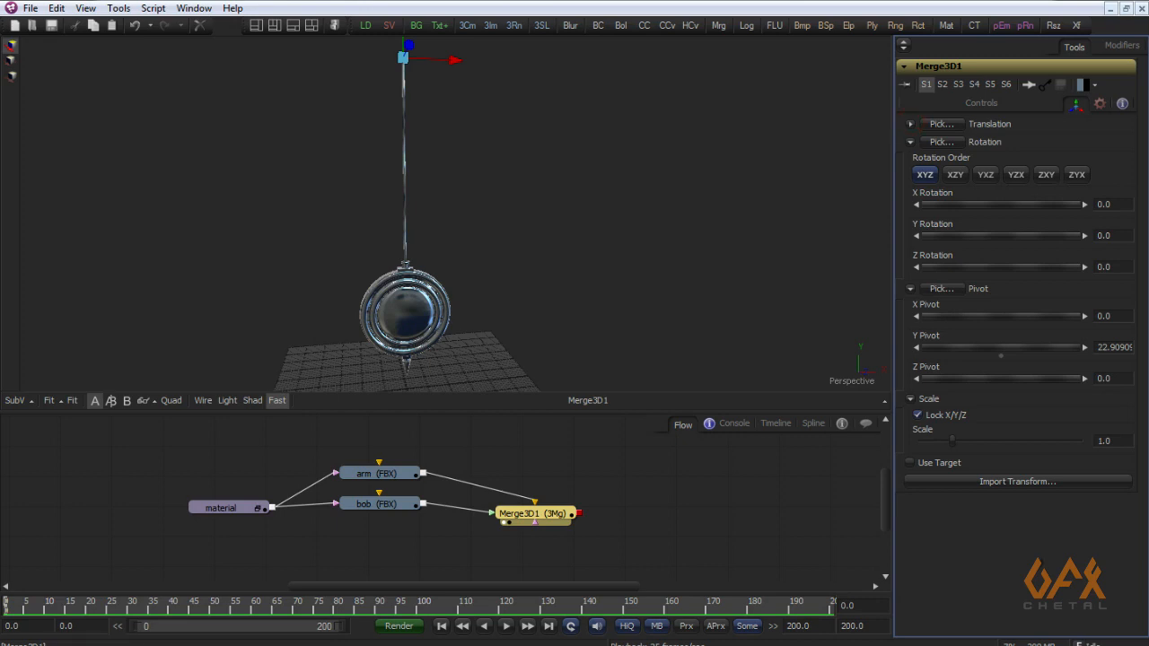
{"action": "left_click", "coordinate": [910, 288]}
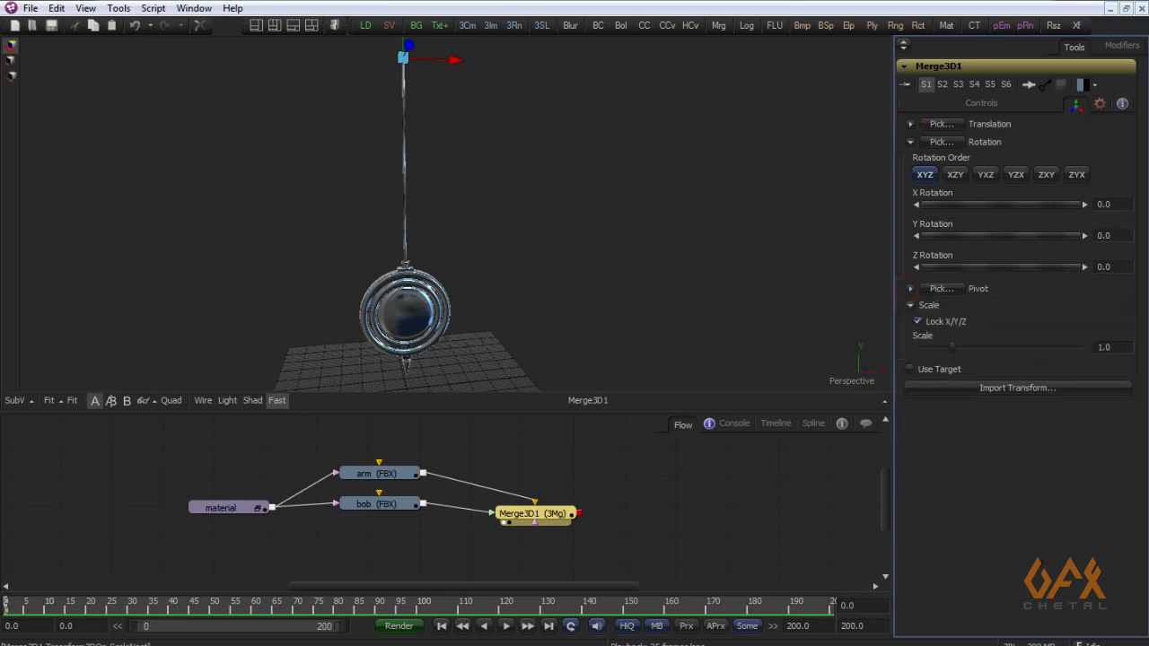
{"action": "left_click", "coordinate": [910, 305]}
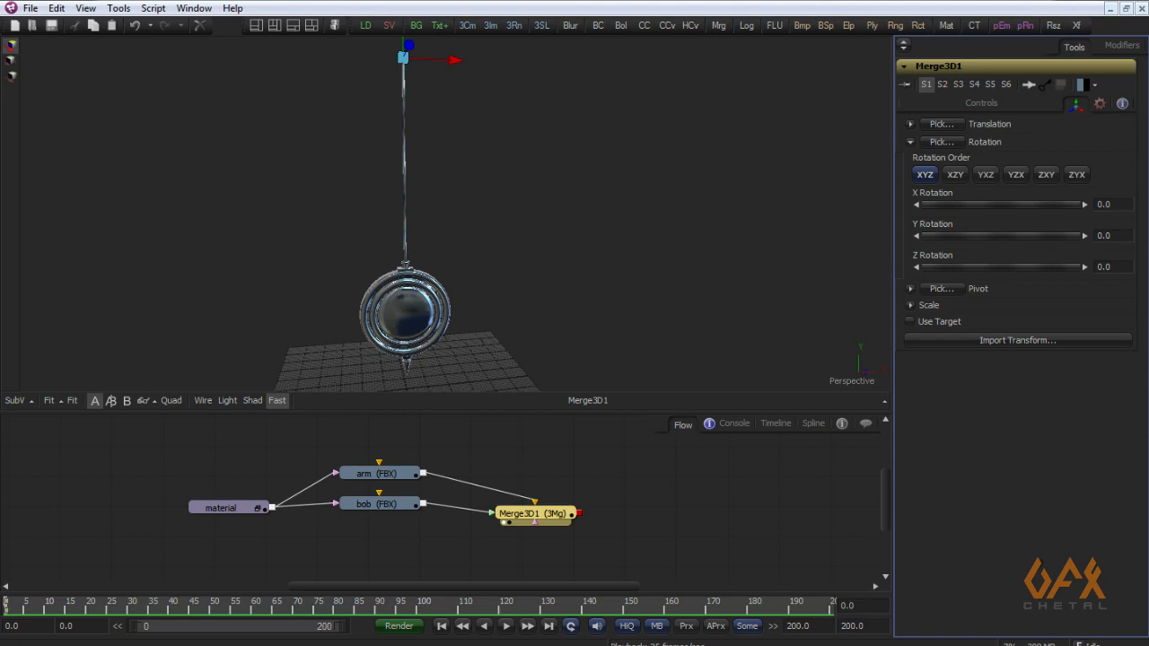
Step: Add a number user control named freq to the 3D page of Merge3D1
{"action": "right_click", "coordinate": [962, 66]}
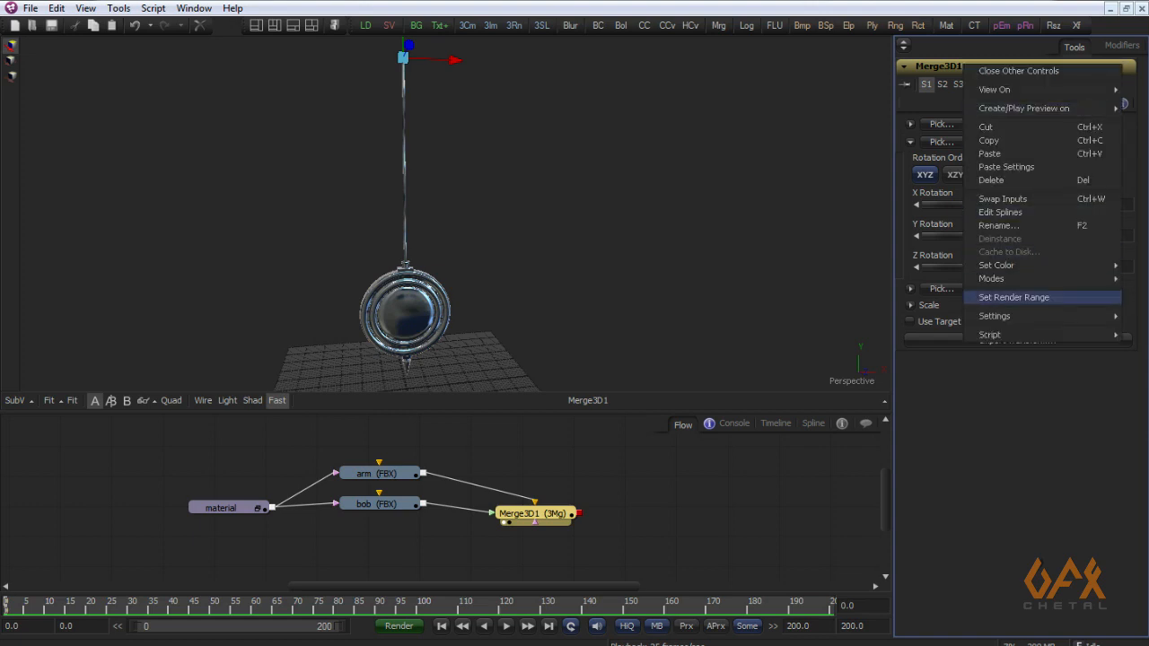
{"action": "mouse_move", "coordinate": [992, 335]}
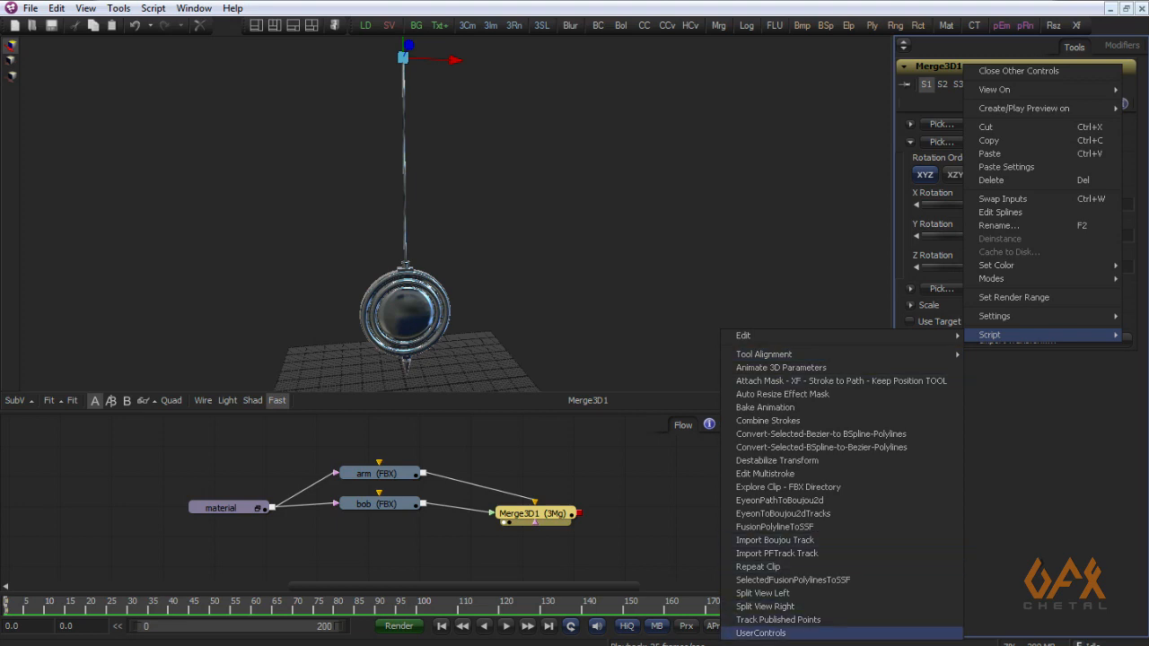
{"action": "left_click", "coordinate": [763, 633]}
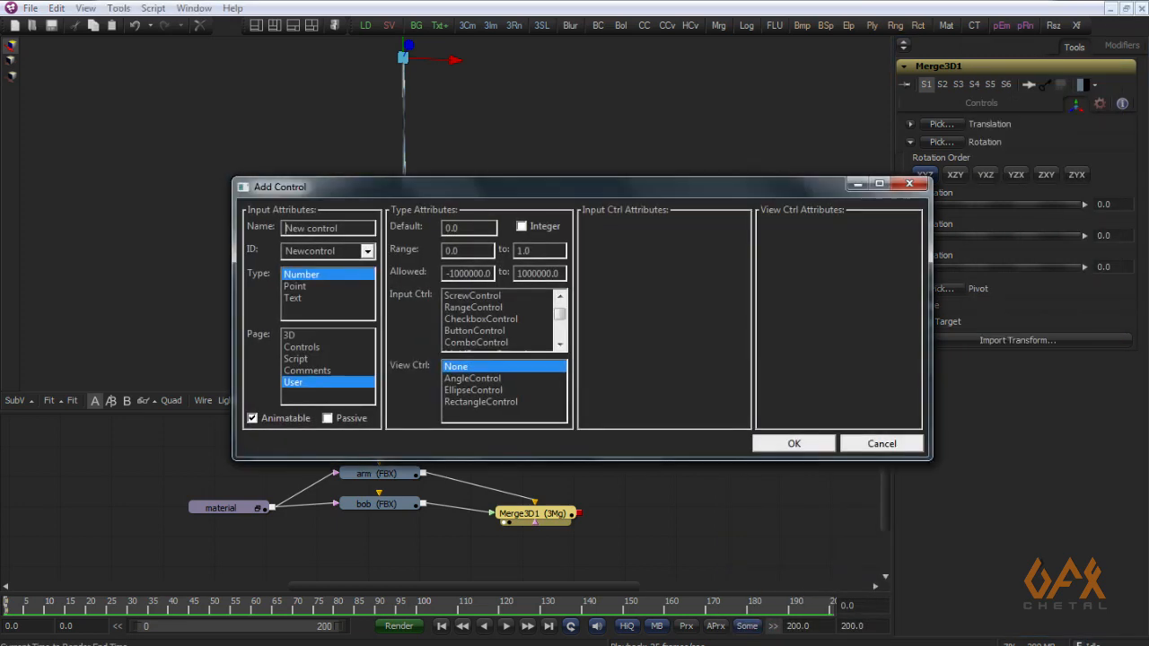
{"action": "mouse_move", "coordinate": [395, 185]}
{"action": "left_mouse_down"}
{"action": "mouse_move", "coordinate": [284, 260]}
{"action": "mouse_move", "coordinate": [294, 270]}
{"action": "left_mouse_up"}
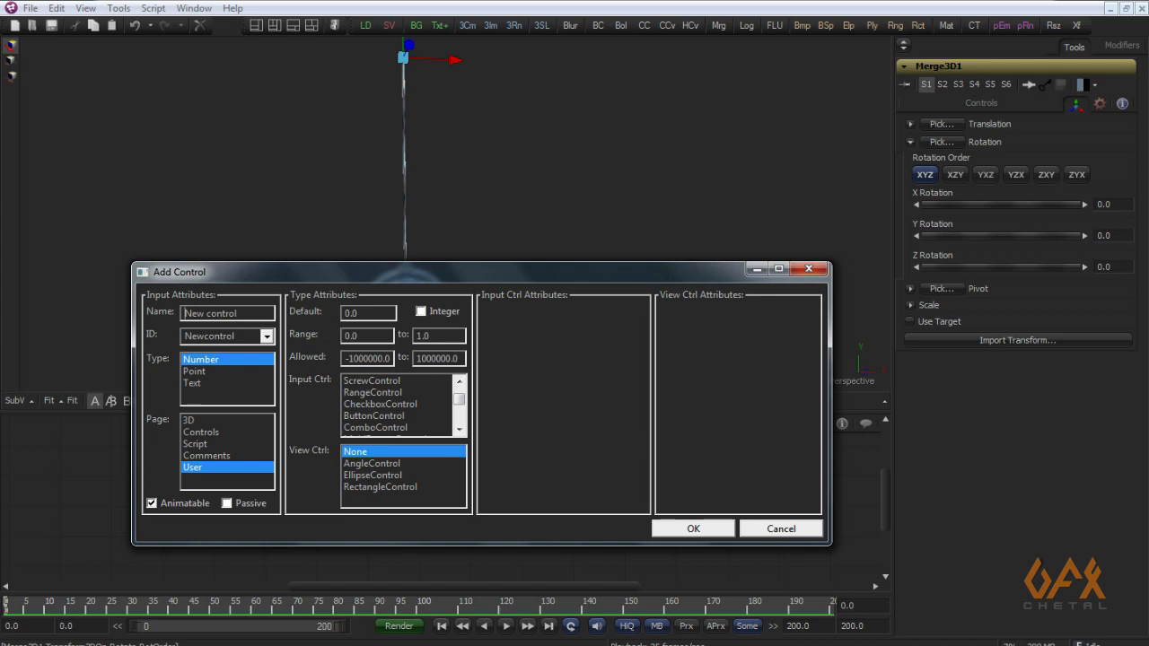
{"action": "left_click", "coordinate": [192, 420]}
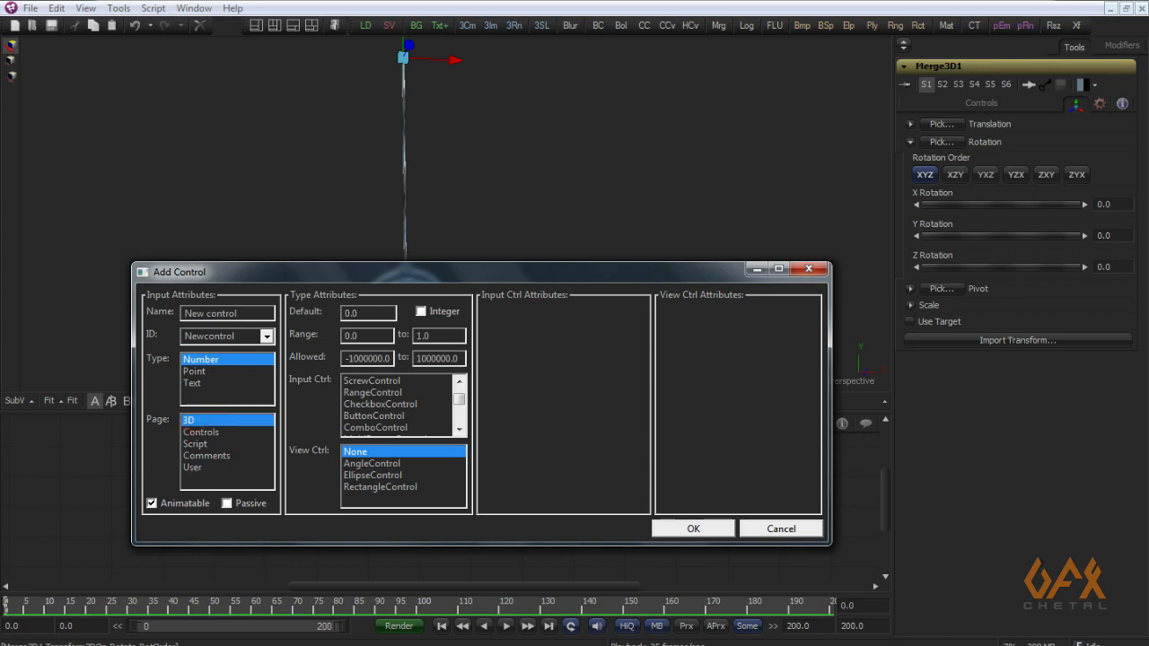
{"action": "left_click_drag", "start_coordinate": [251, 314], "coordinate": [181, 315]}
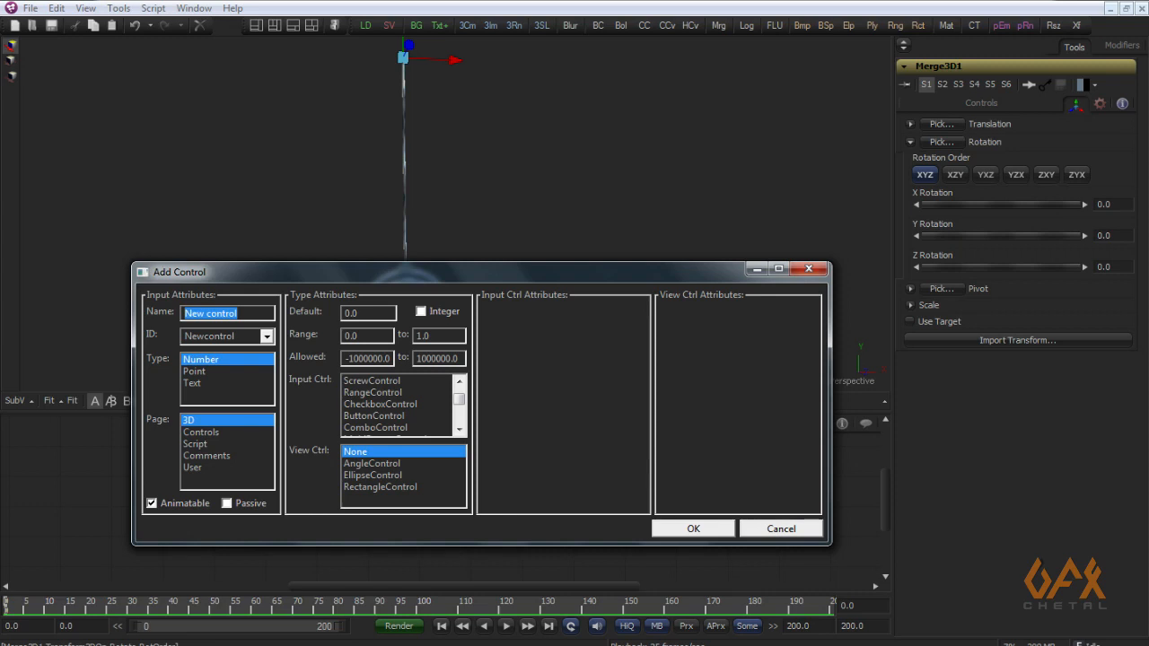
{"action": "type", "text": "f"}
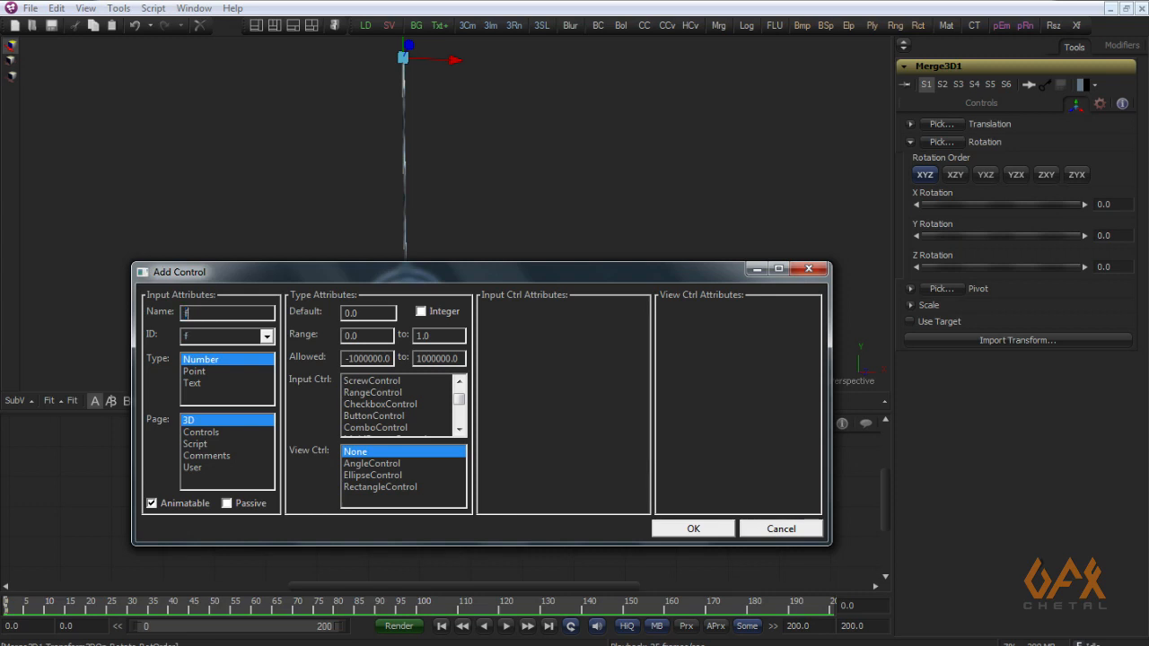
{"action": "type", "text": "req"}
{"action": "left_click", "coordinate": [682, 529]}
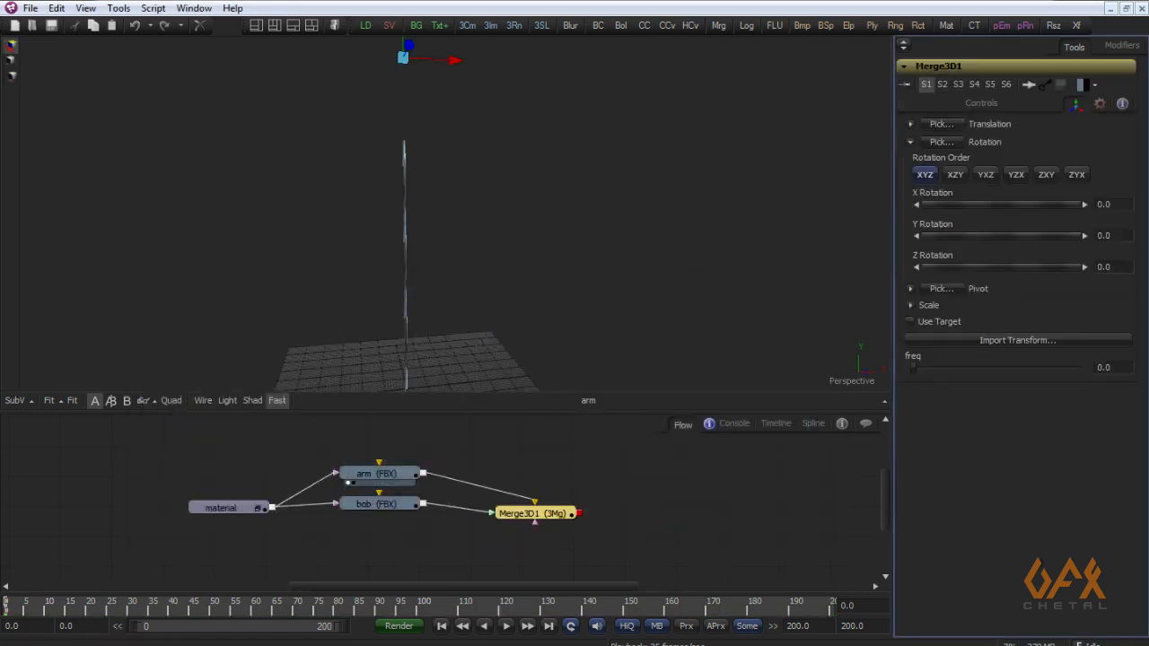
Step: Add a number user control named speed with default 0.1 to the 3D page of Merge3D1
{"action": "right_click", "coordinate": [950, 66]}
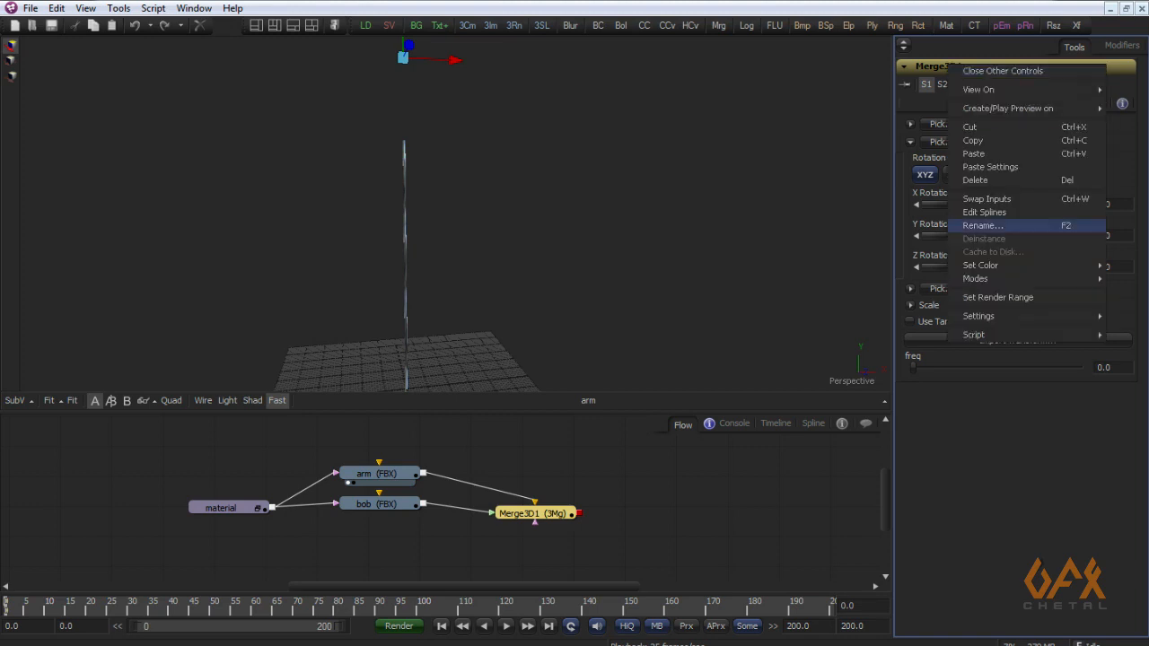
{"action": "mouse_move", "coordinate": [974, 334]}
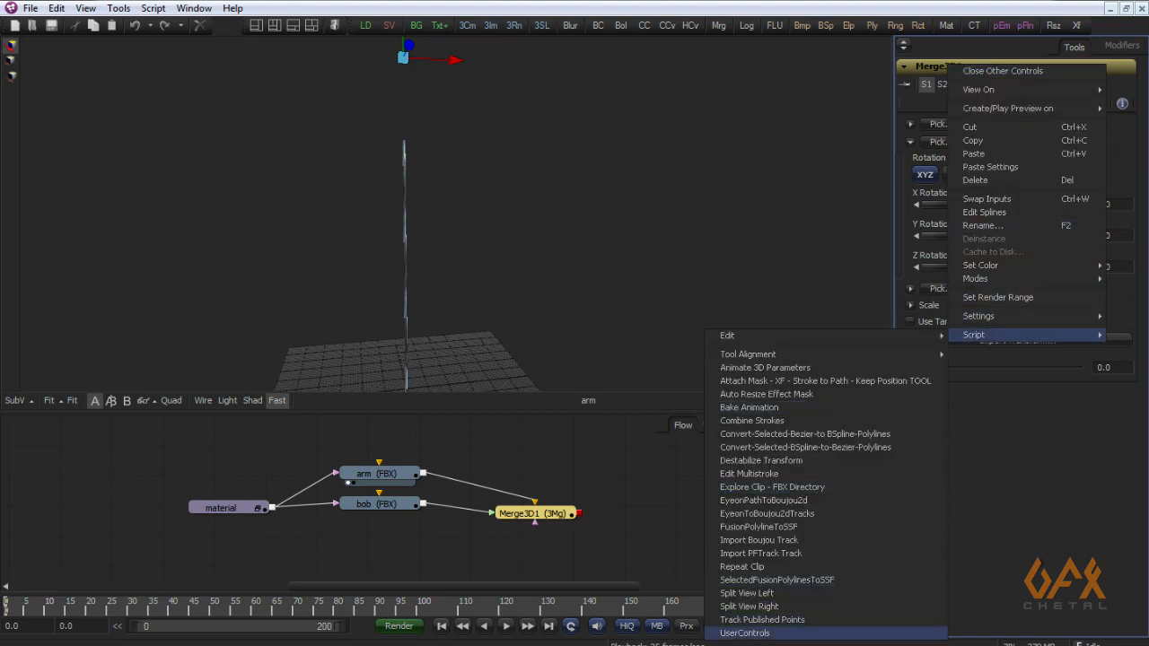
{"action": "left_click", "coordinate": [753, 633]}
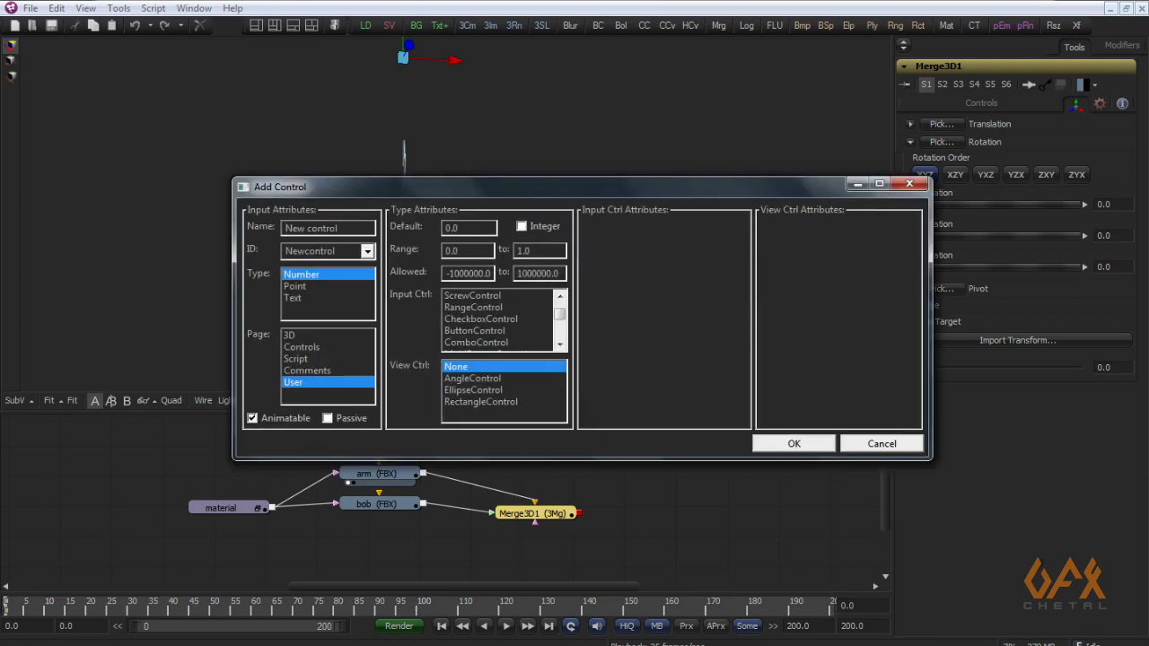
{"action": "left_click", "coordinate": [289, 334]}
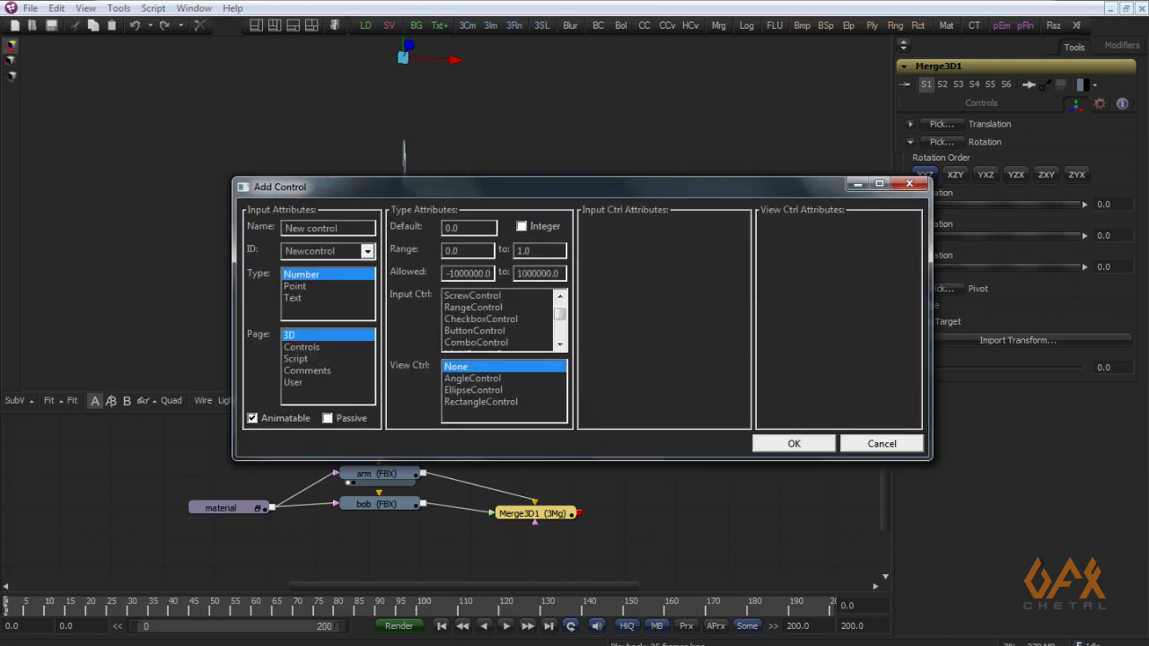
{"action": "left_click", "coordinate": [350, 227]}
{"action": "type", "text": "sped"}
{"action": "key", "text": "BackSpace"}
{"action": "type", "text": "ed"}
{"action": "left_click", "coordinate": [464, 230]}
{"action": "type", "text": ".1"}
{"action": "left_click", "coordinate": [793, 443]}
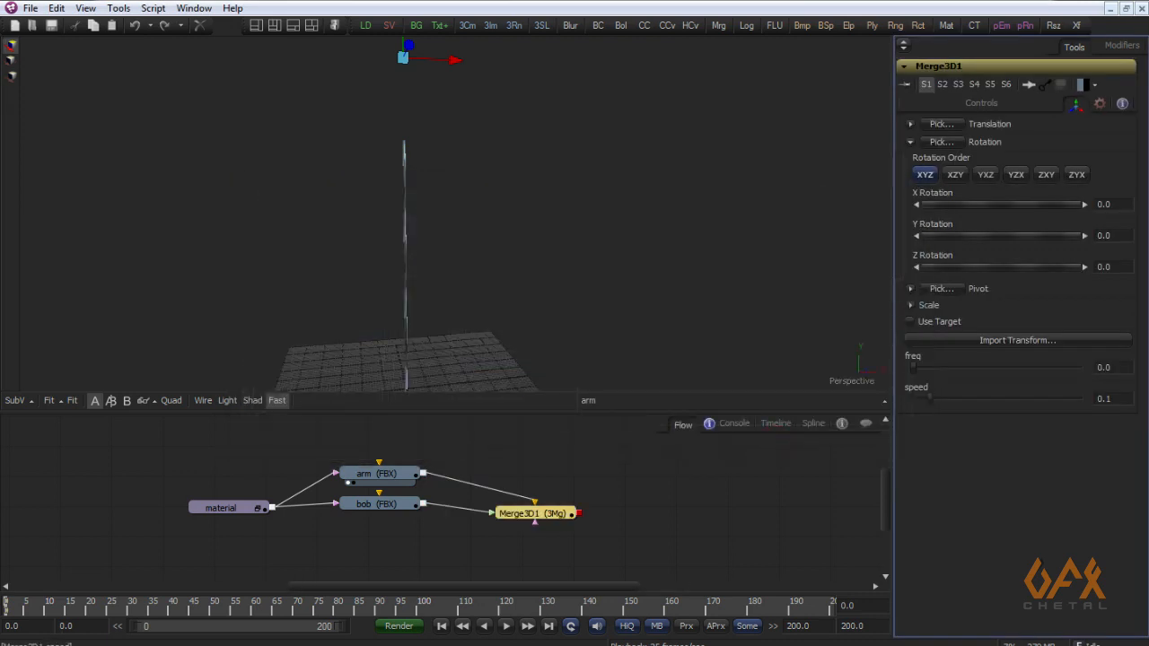
Step: Add a number user control named amp to the 3D page of Merge3D1
{"action": "right_click", "coordinate": [944, 68]}
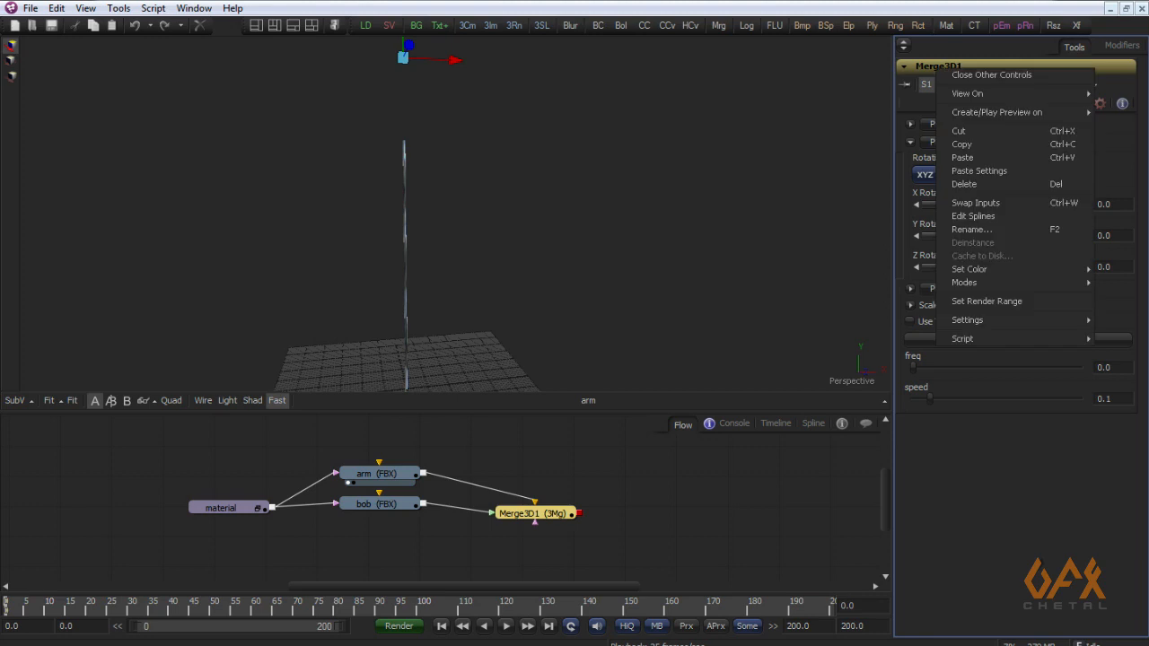
{"action": "mouse_move", "coordinate": [988, 338]}
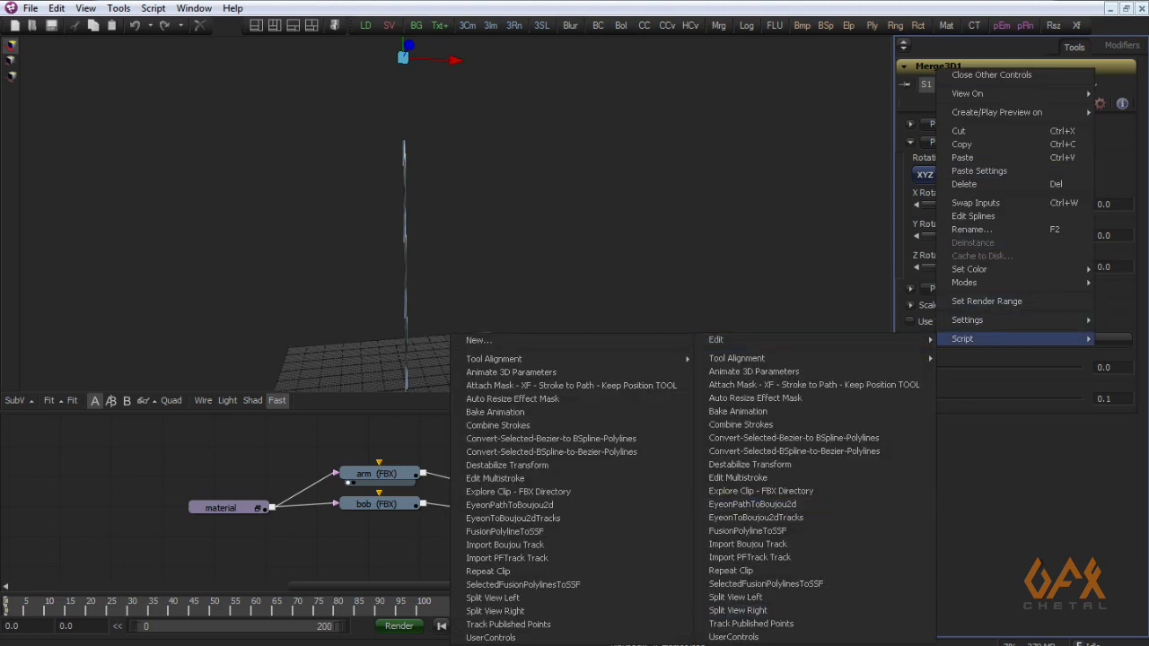
{"action": "left_click", "coordinate": [747, 635]}
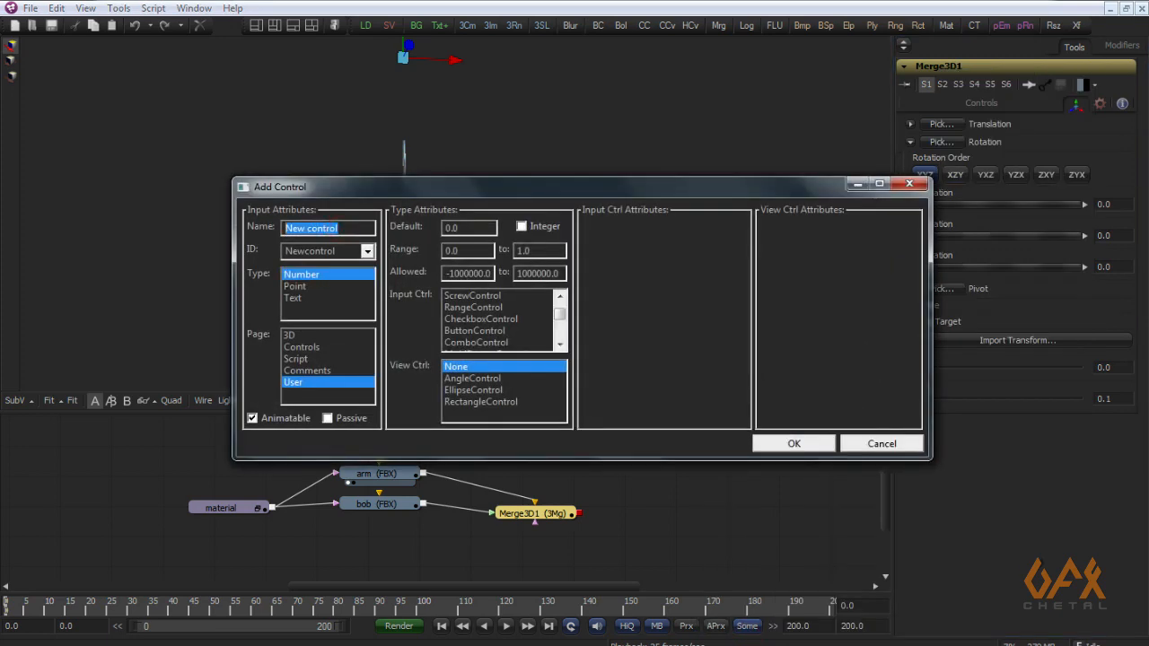
{"action": "type", "text": "amp"}
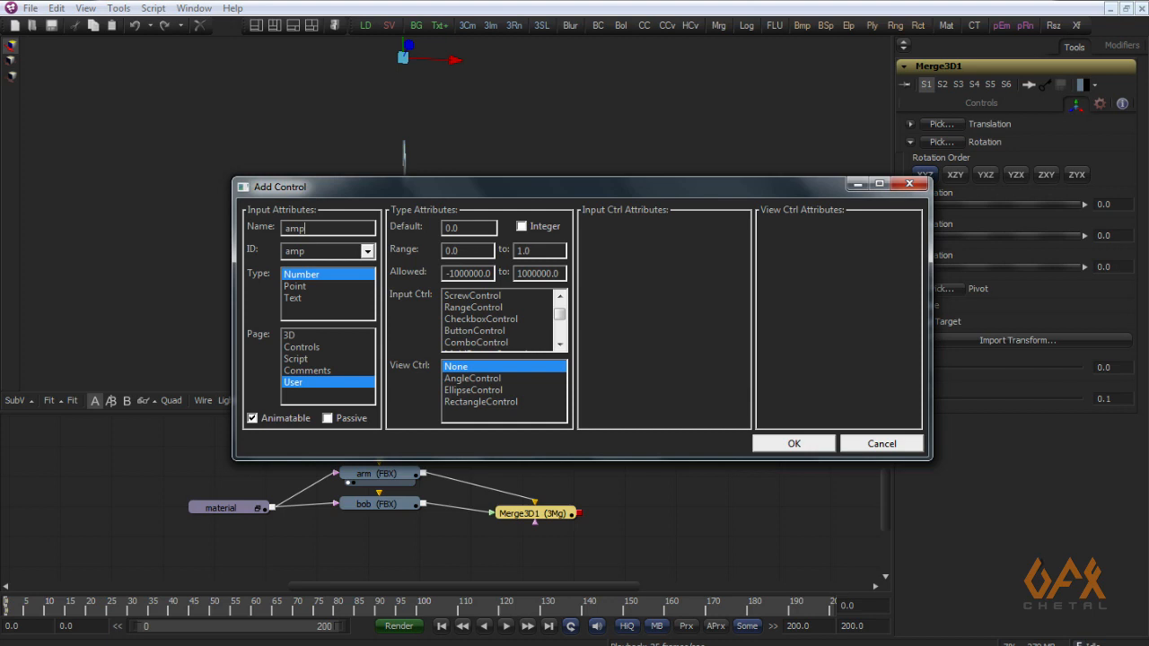
{"action": "left_click", "coordinate": [294, 335]}
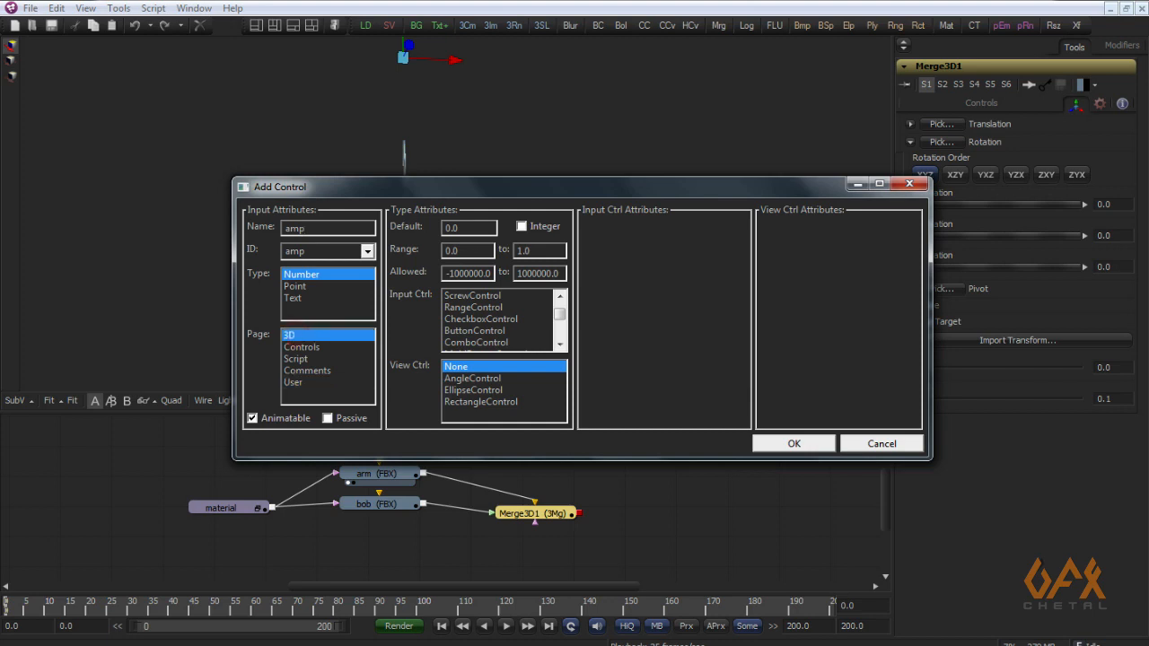
{"action": "left_click", "coordinate": [794, 443]}
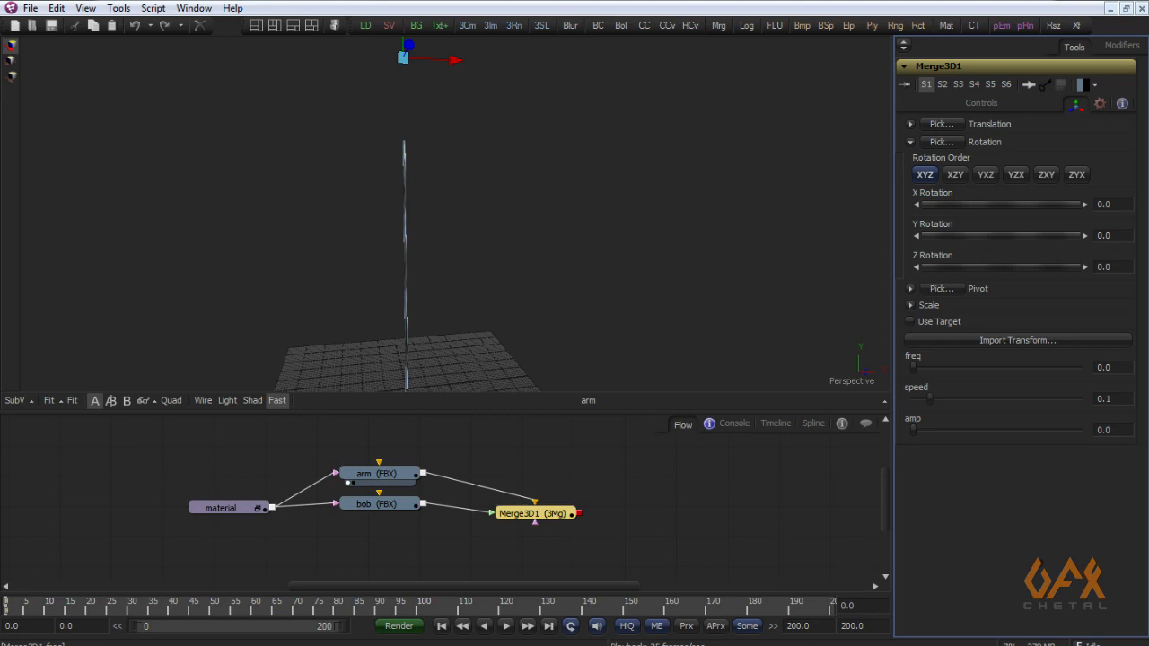
Step: Give the freq control the expression time * speed, linking in the speed control
{"action": "right_click", "coordinate": [928, 358]}
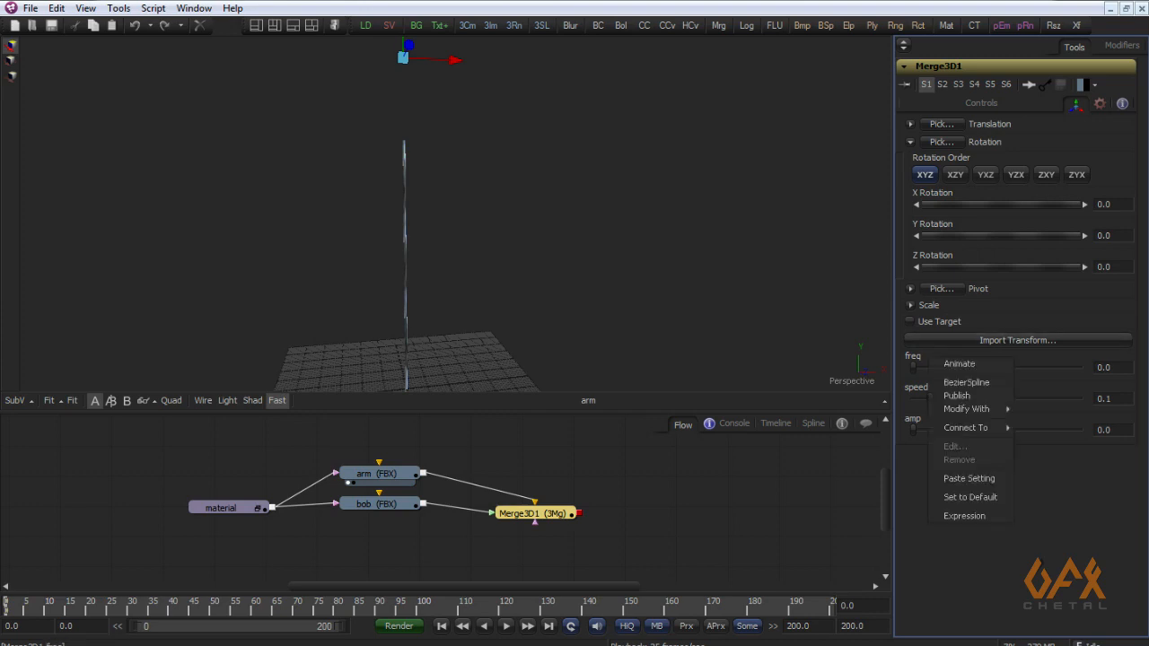
{"action": "left_click", "coordinate": [957, 515]}
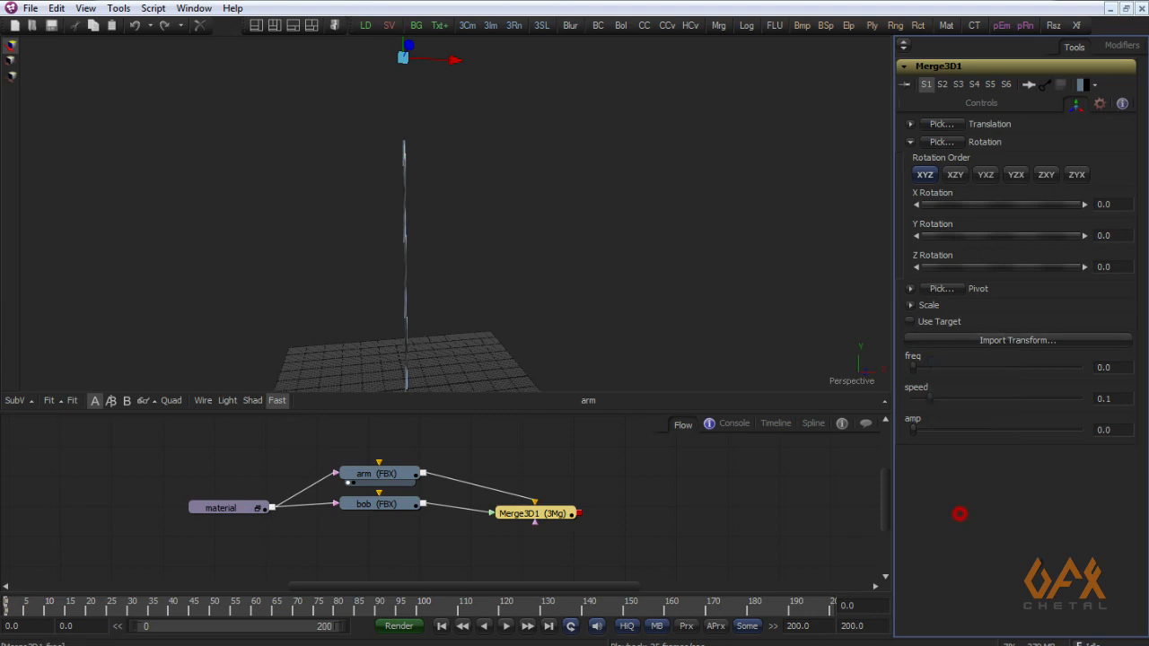
{"action": "double_click", "coordinate": [956, 390]}
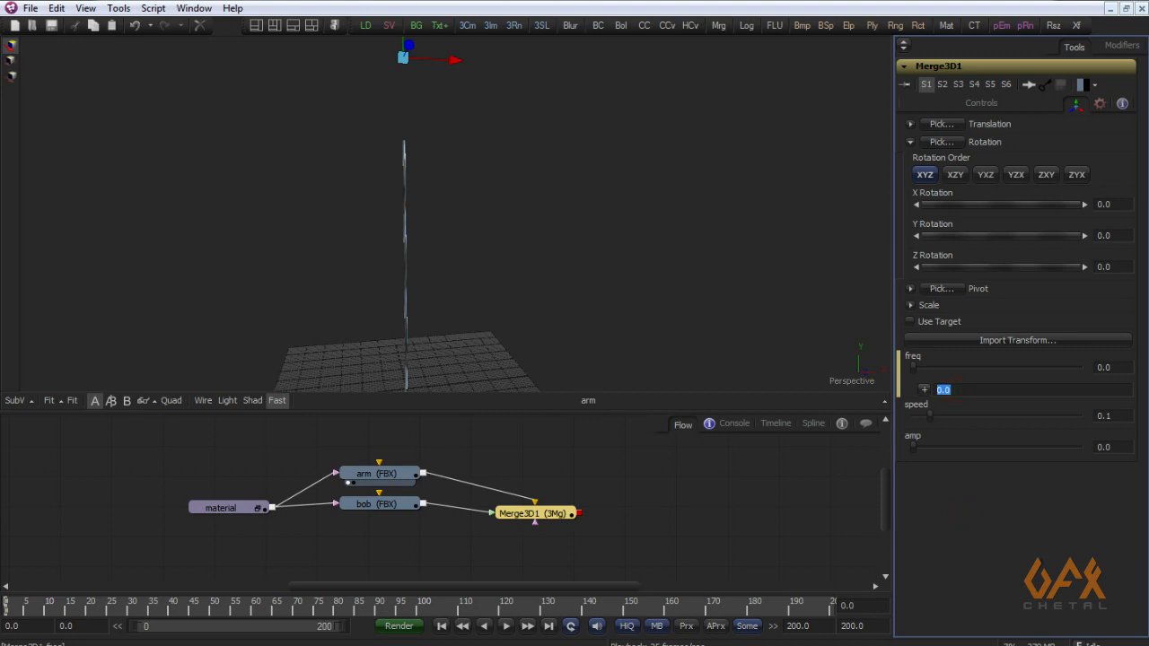
{"action": "type", "text": "time"}
{"action": "type", "text": "*"}
{"action": "left_click", "coordinate": [923, 390]}
{"action": "type", "text": "speed"}
Step: Set the amp control of Merge3D1 to 30
{"action": "left_click", "coordinate": [1111, 447]}
{"action": "type", "text": "30"}
{"action": "key", "text": "Return"}
Step: Drive the Z Rotation of Merge3D1 with the expression math.cos(freq) * amp
{"action": "right_click", "coordinate": [939, 256]}
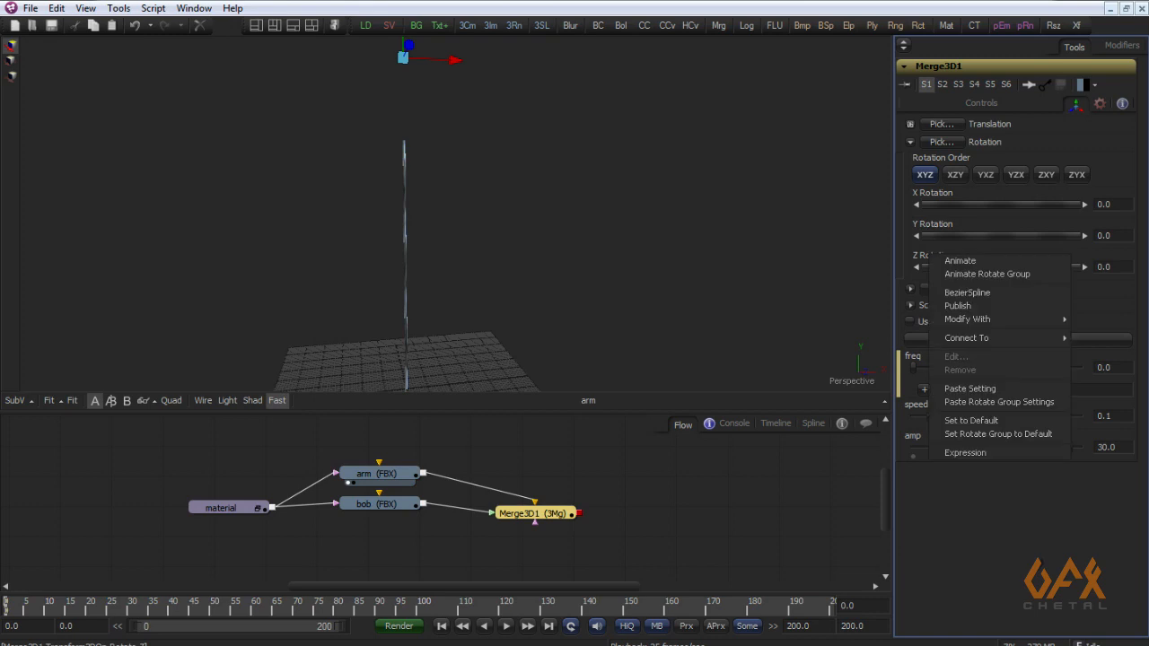
{"action": "left_click", "coordinate": [965, 453]}
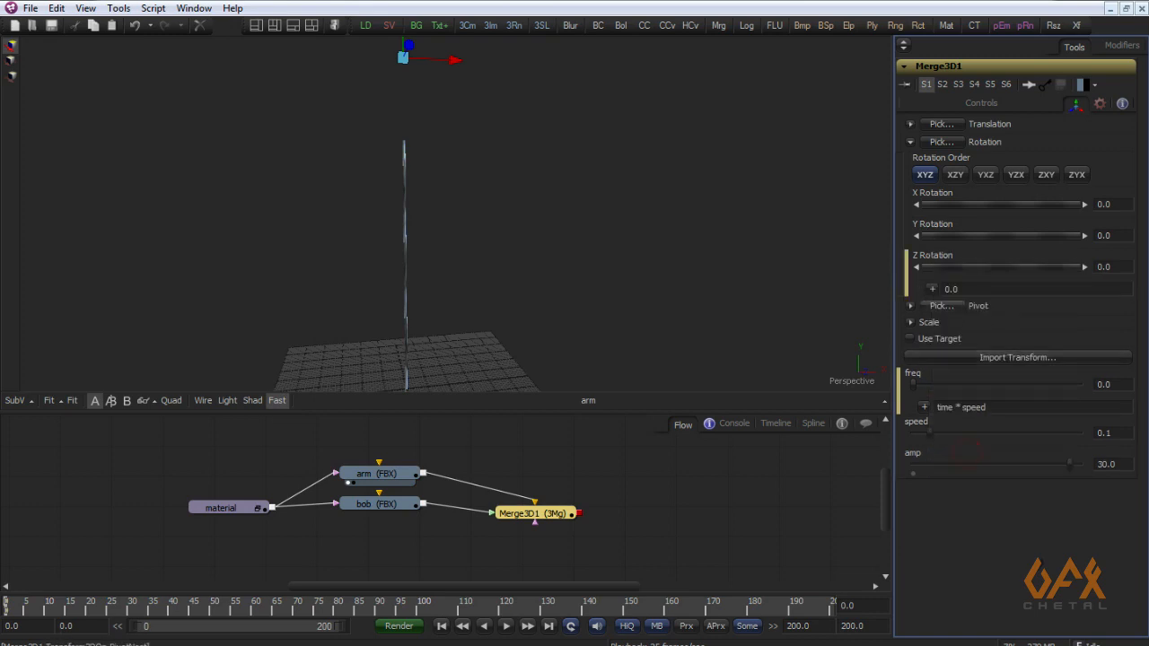
{"action": "double_click", "coordinate": [950, 289]}
{"action": "key", "text": "BackSpace"}
{"action": "type", "text": "math.cos("}
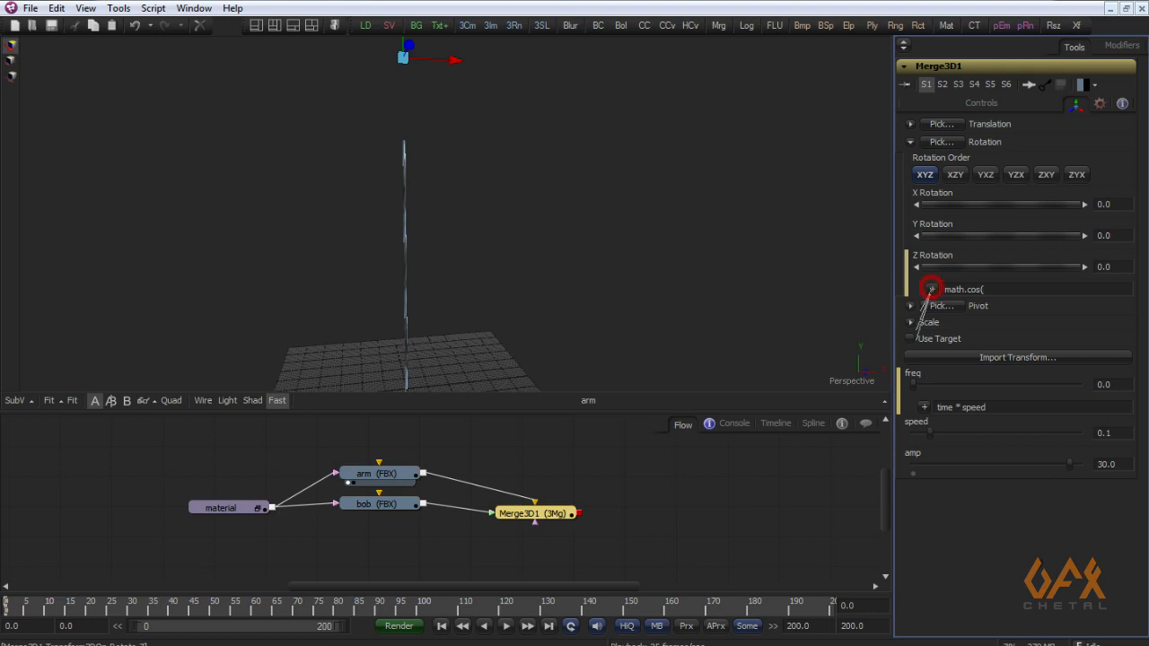
{"action": "type", "text": "freq) *"}
{"action": "left_click", "coordinate": [1012, 289]}
{"action": "left_click_drag", "start_coordinate": [932, 289], "coordinate": [913, 454]}
Step: Show Merge3D1 in the 3D view and play the swinging pendulum animation
{"action": "left_click_drag", "start_coordinate": [535, 513], "coordinate": [538, 197]}
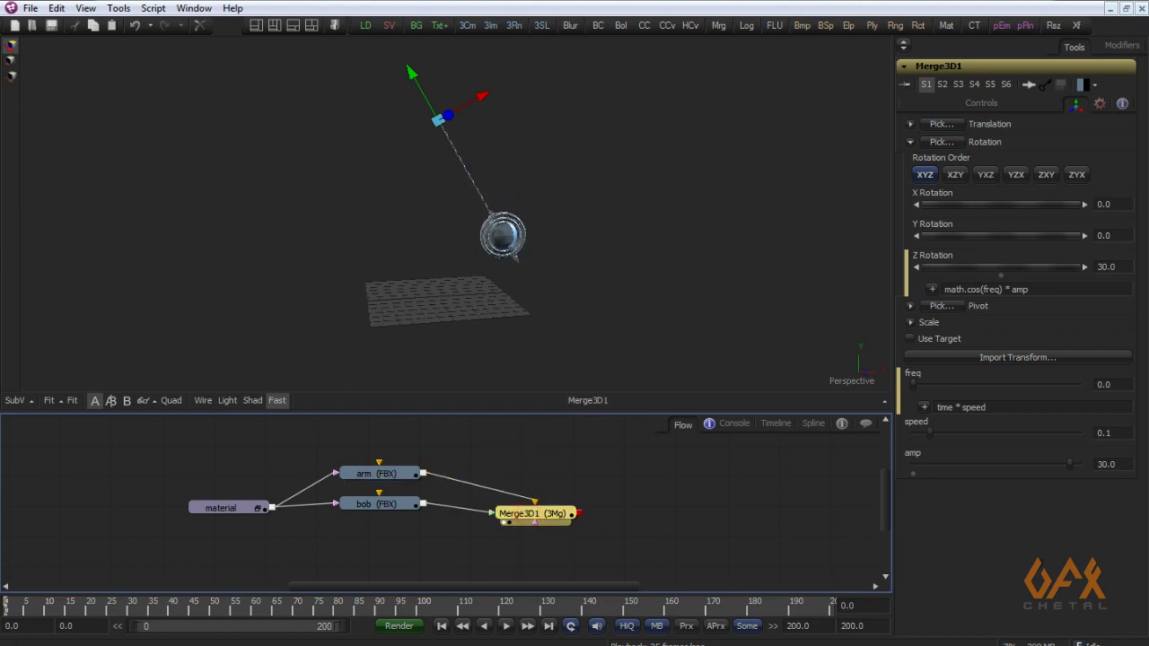
{"action": "left_click_drag", "start_coordinate": [405, 273], "coordinate": [392, 297]}
{"action": "scroll", "coordinate": [389, 297], "scroll_direction": "up", "scroll_amount": 1}
{"action": "left_click_drag", "start_coordinate": [534, 513], "coordinate": [528, 489]}
{"action": "left_click", "coordinate": [507, 626]}
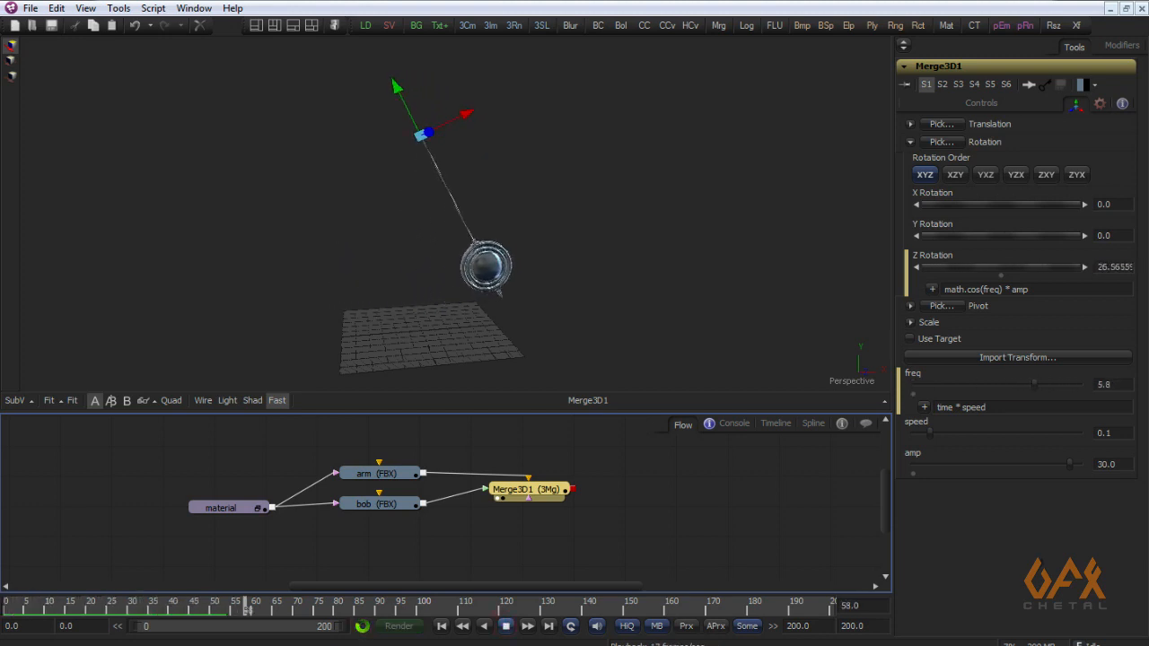
Step: Set the pendulum's speed to 0.15 and its amp to 60 during playback
{"action": "double_click", "coordinate": [1108, 433]}
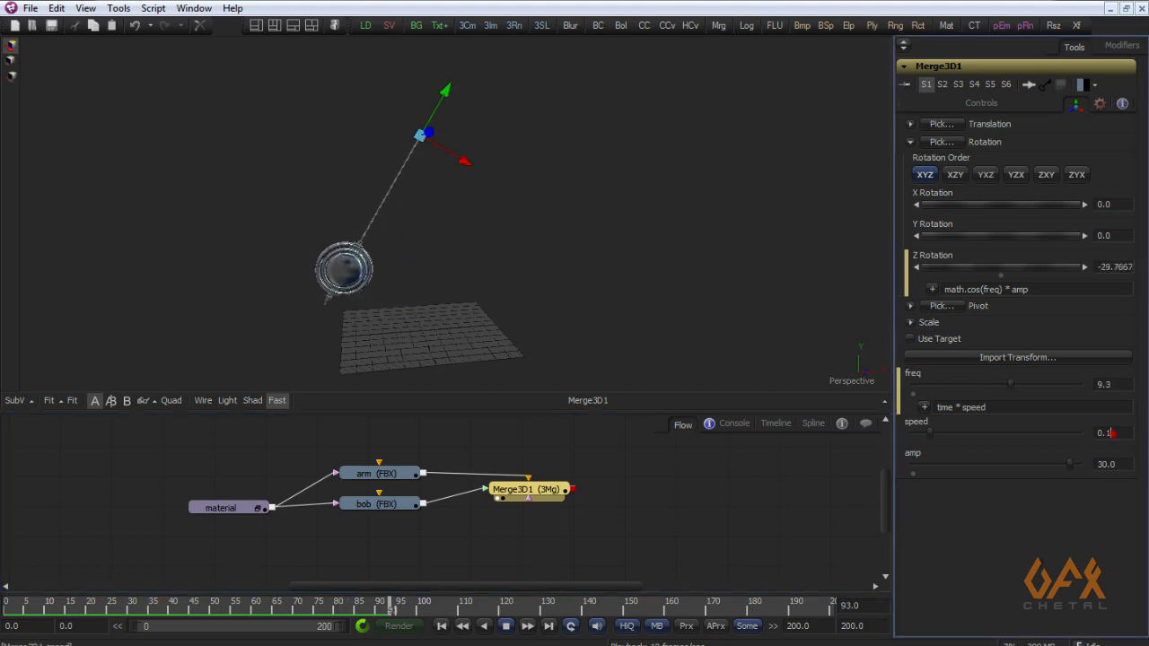
{"action": "left_click", "coordinate": [1111, 432]}
{"action": "type", "text": "5"}
{"action": "key", "text": "Tab"}
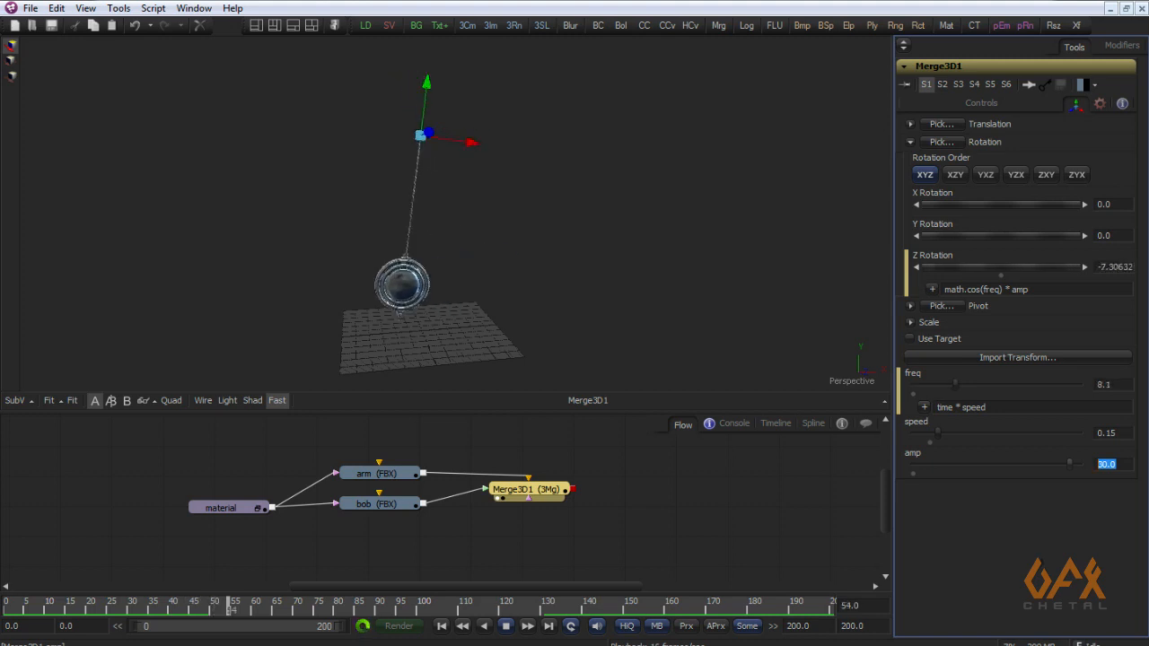
{"action": "type", "text": "60"}
{"action": "key", "text": "Return"}
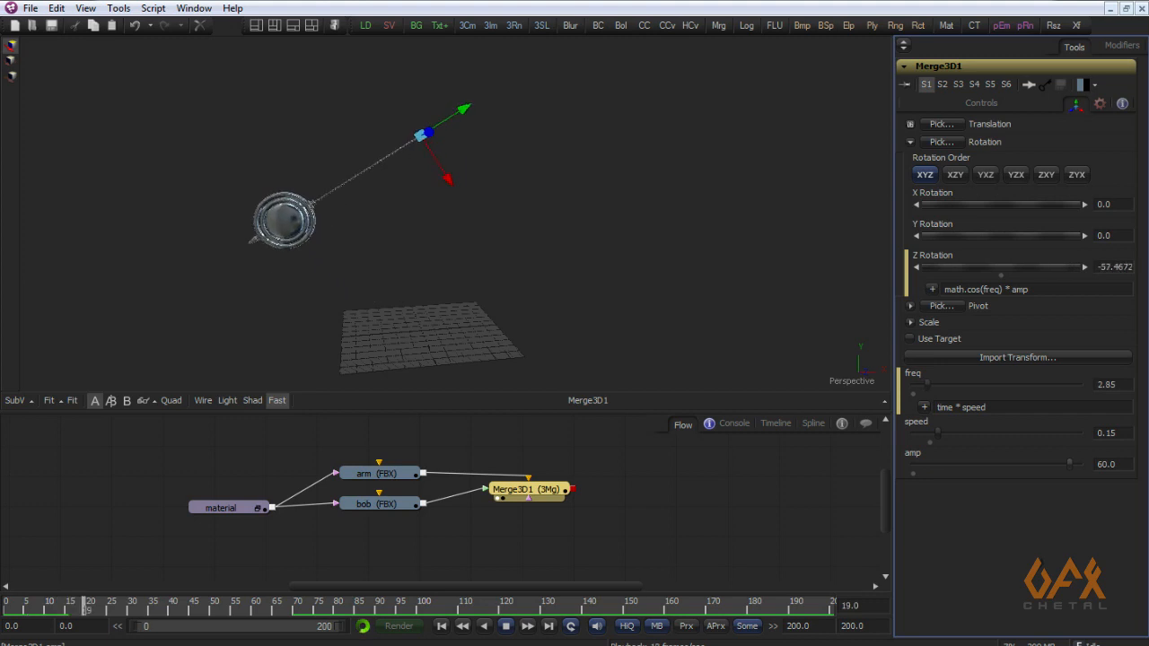
Step: Set the pendulum's speed control to 0.05 and stop the playback
{"action": "left_click_drag", "start_coordinate": [1123, 433], "coordinate": [1106, 432]}
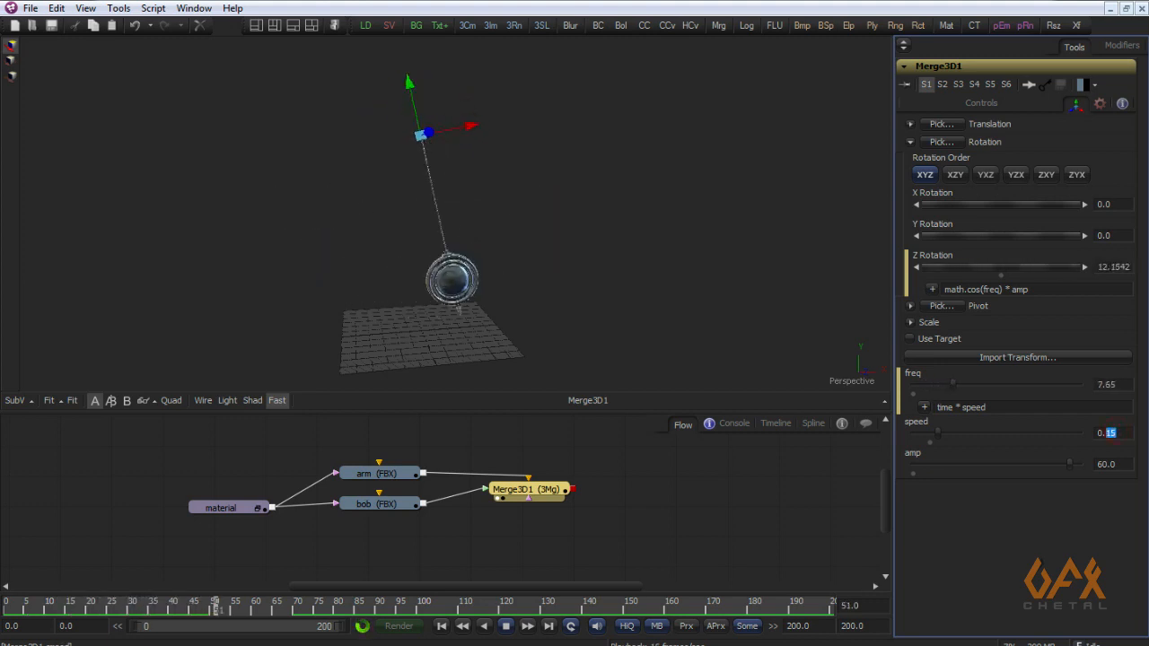
{"action": "type", "text": "05"}
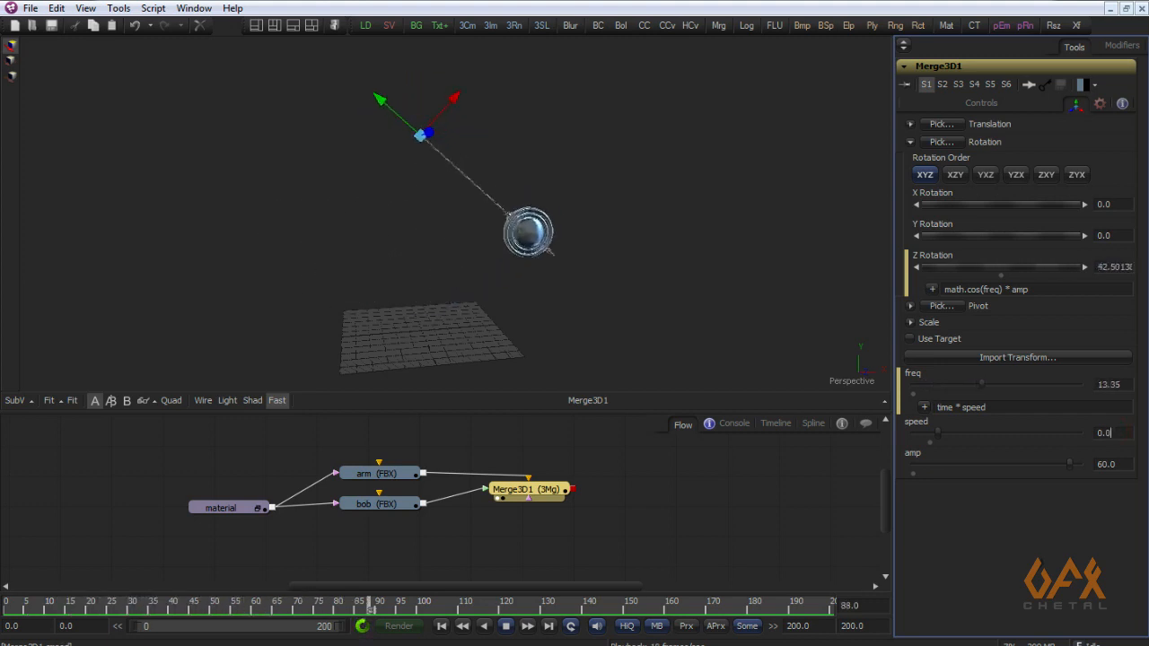
{"action": "key", "text": "Tab"}
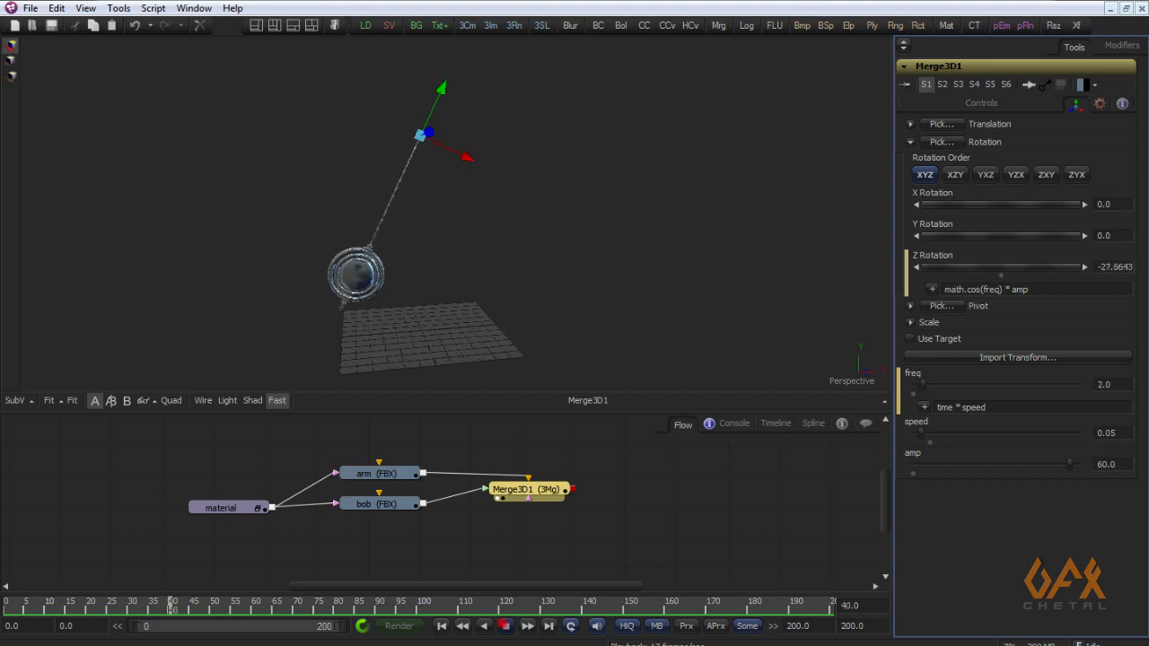
{"action": "left_click", "coordinate": [506, 626]}
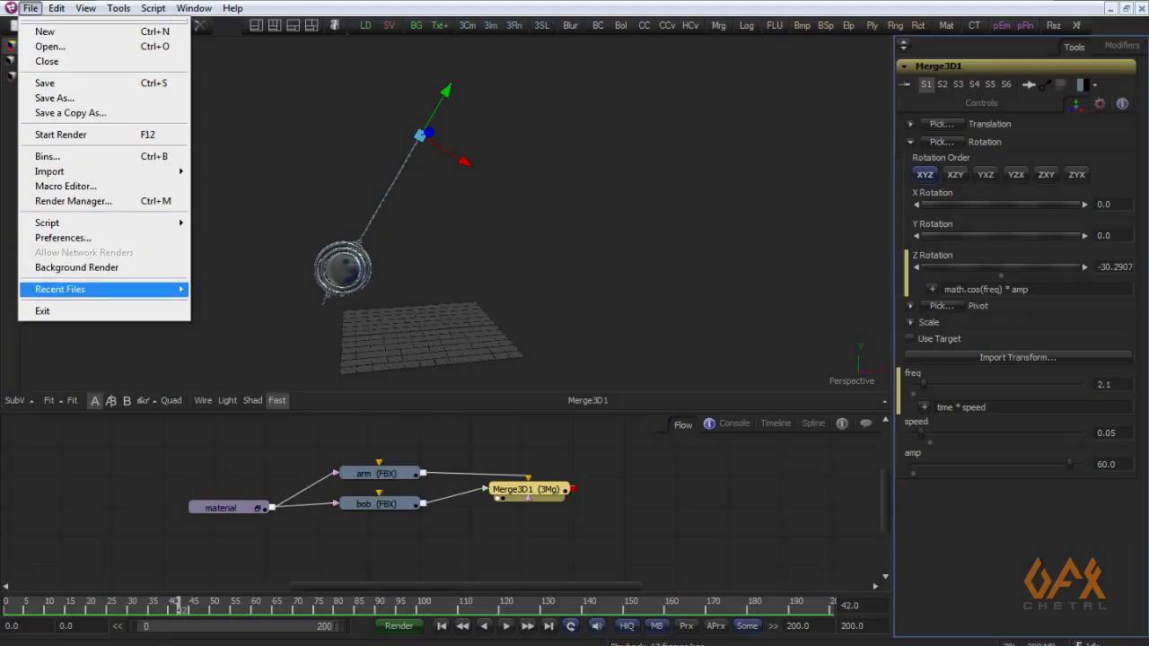
Step: Open the recent composition piston_shaft.comp and show the wheel mesh in the 3D view for inspection
{"action": "mouse_move", "coordinate": [108, 289]}
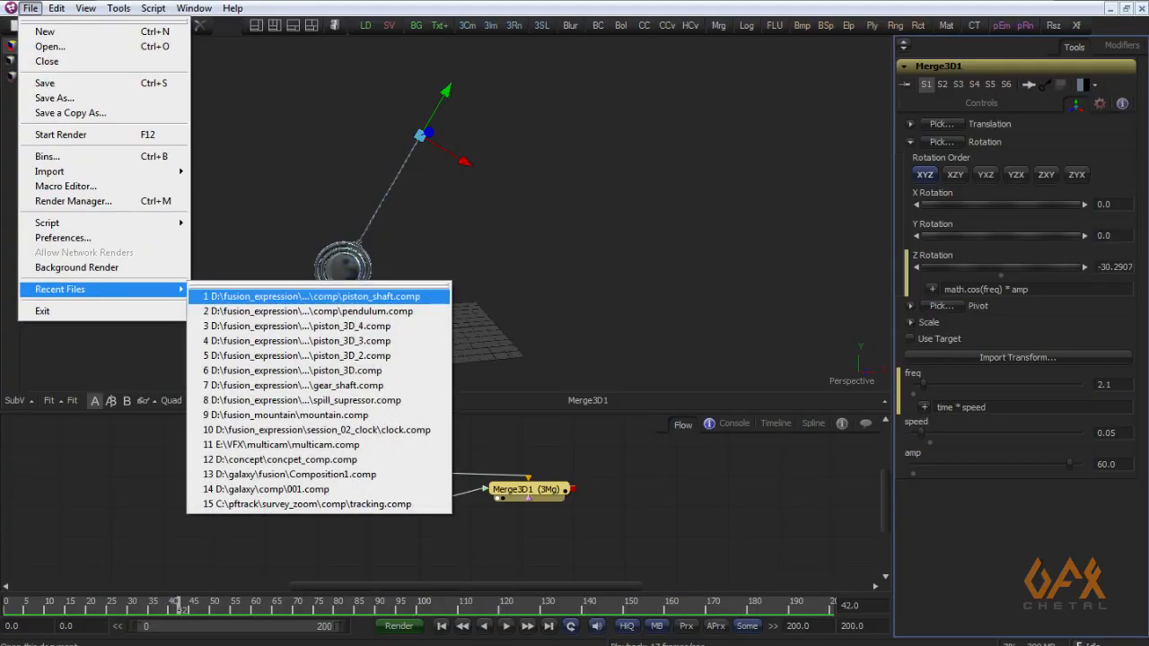
{"action": "left_click", "coordinate": [276, 298]}
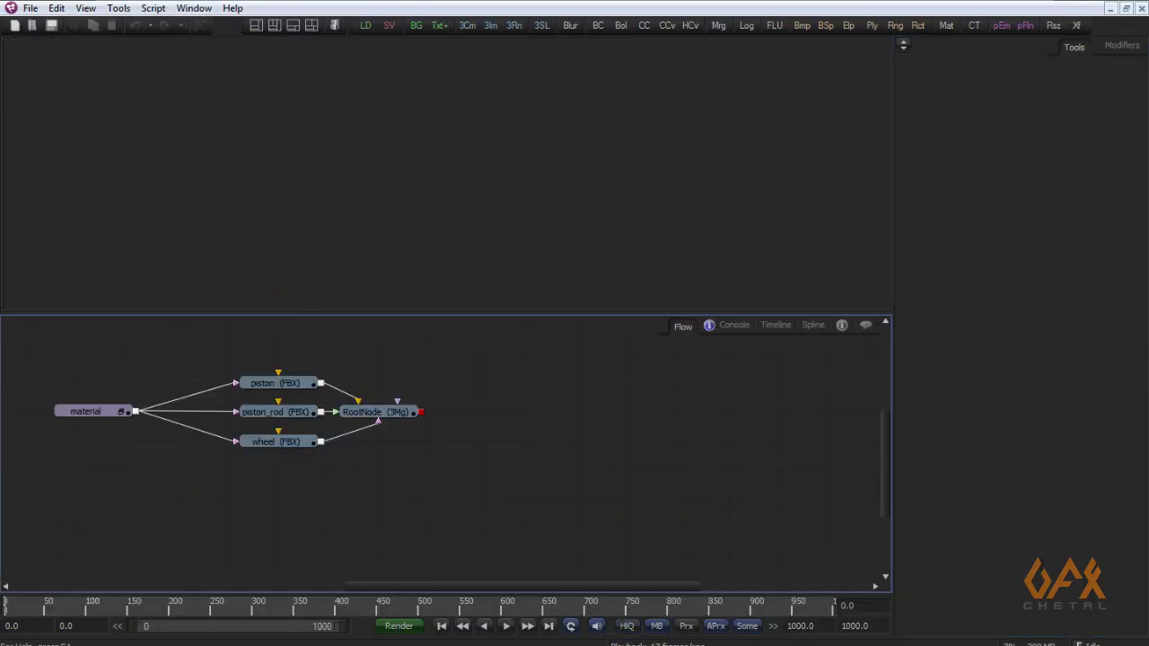
{"action": "left_click", "coordinate": [445, 415]}
{"action": "left_click_drag", "start_coordinate": [377, 193], "coordinate": [425, 208]}
{"action": "left_click_drag", "start_coordinate": [353, 442], "coordinate": [476, 224]}
{"action": "scroll", "coordinate": [507, 192], "scroll_direction": "up", "scroll_amount": 4}
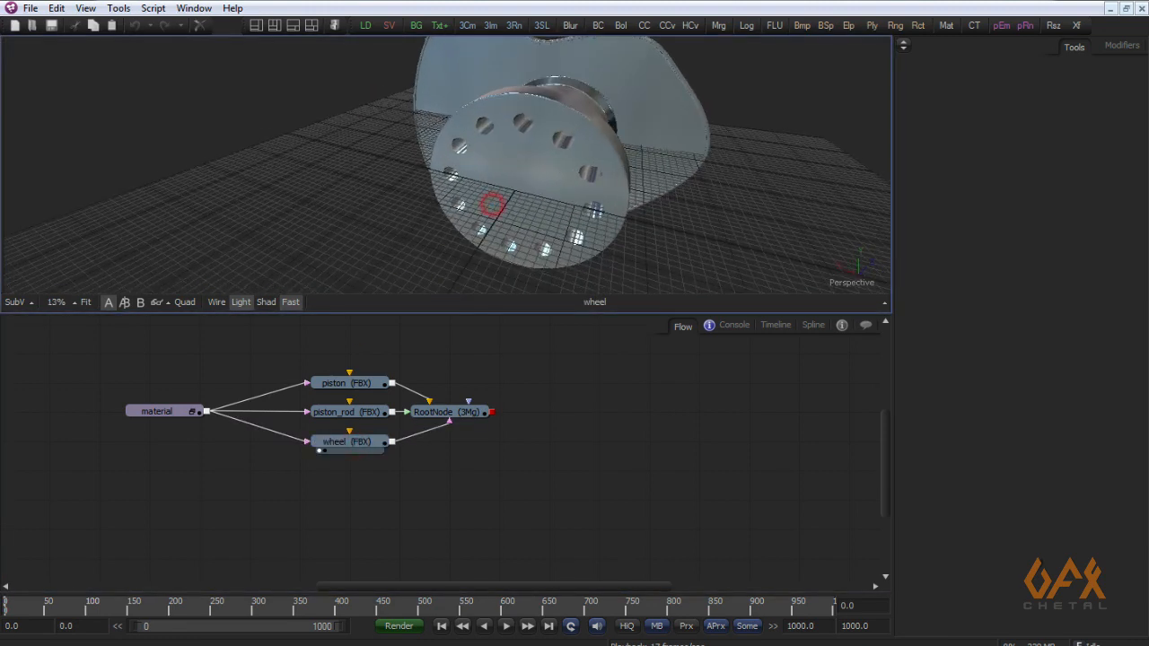
{"action": "left_click_drag", "start_coordinate": [508, 192], "coordinate": [404, 171]}
Step: Show the wheel's transform settings and view the wheel through the Front camera in wireframe
{"action": "left_click", "coordinate": [359, 377]}
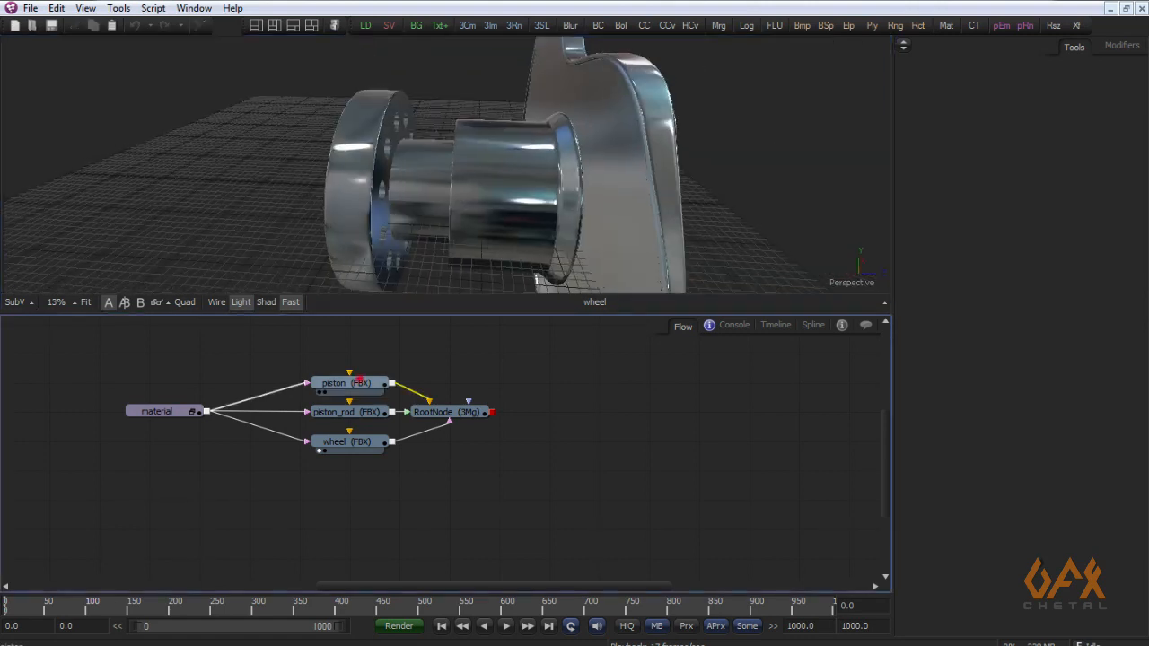
{"action": "left_click", "coordinate": [349, 441]}
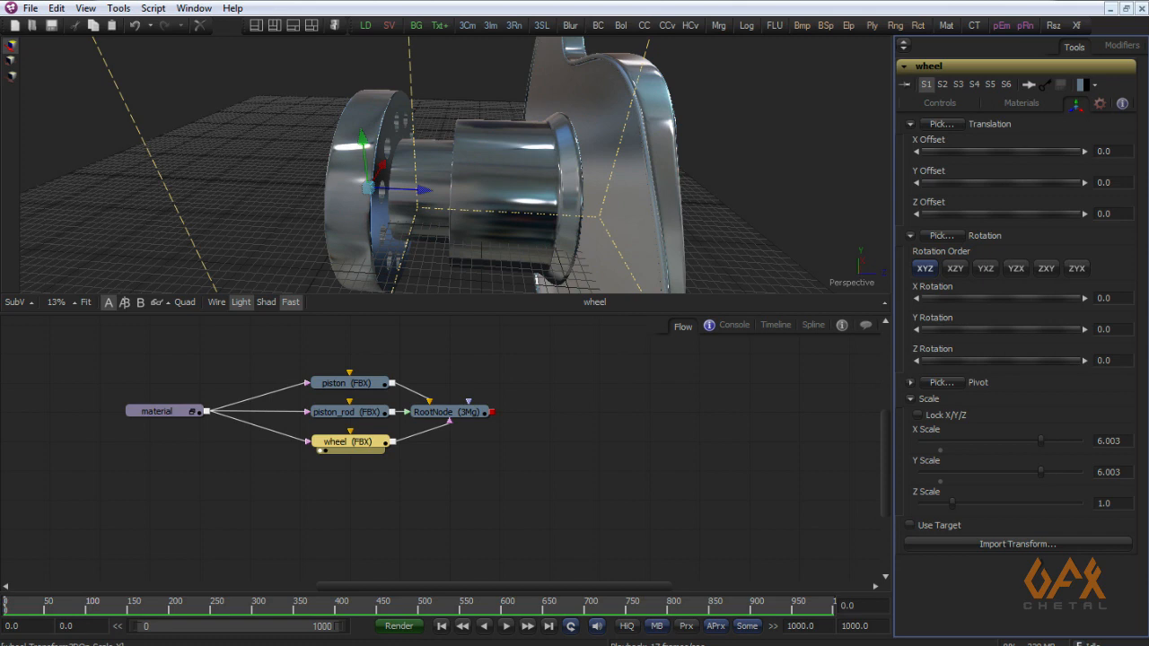
{"action": "left_click_drag", "start_coordinate": [377, 180], "coordinate": [637, 161]}
{"action": "right_click", "coordinate": [173, 117]}
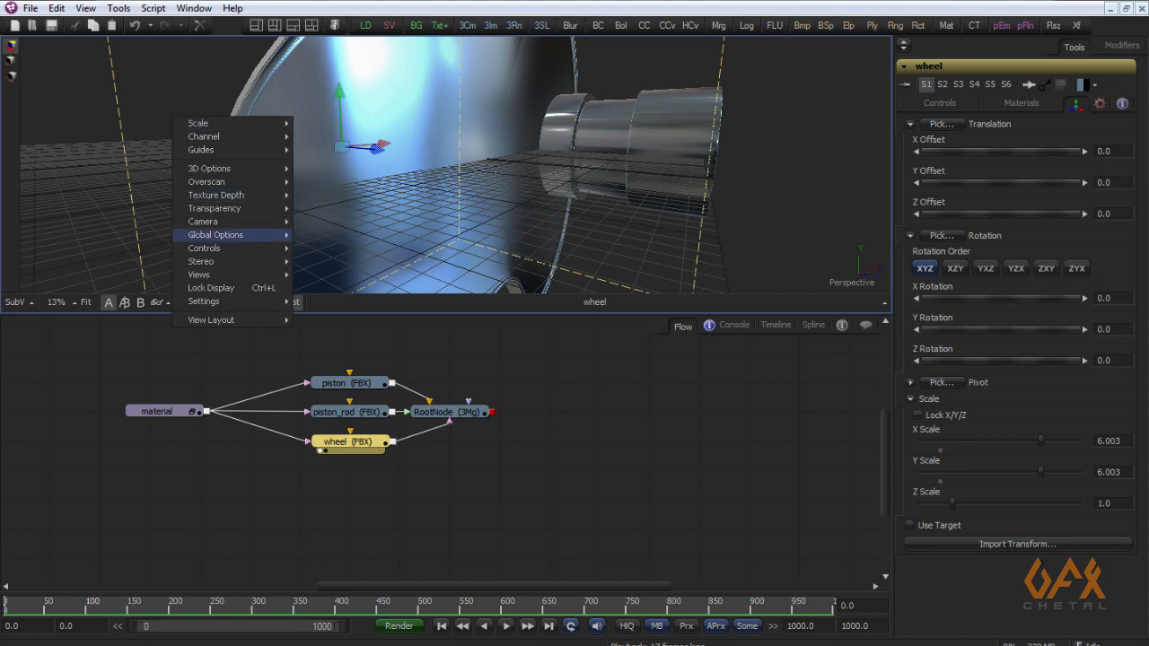
{"action": "mouse_move", "coordinate": [216, 221]}
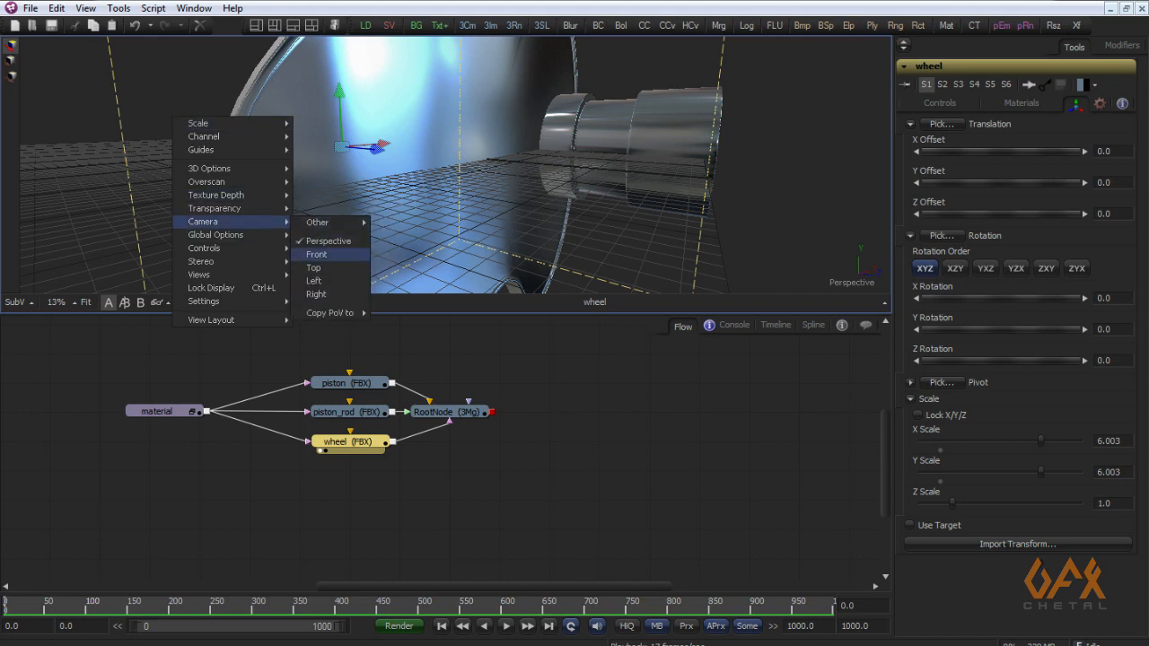
{"action": "left_click", "coordinate": [320, 254]}
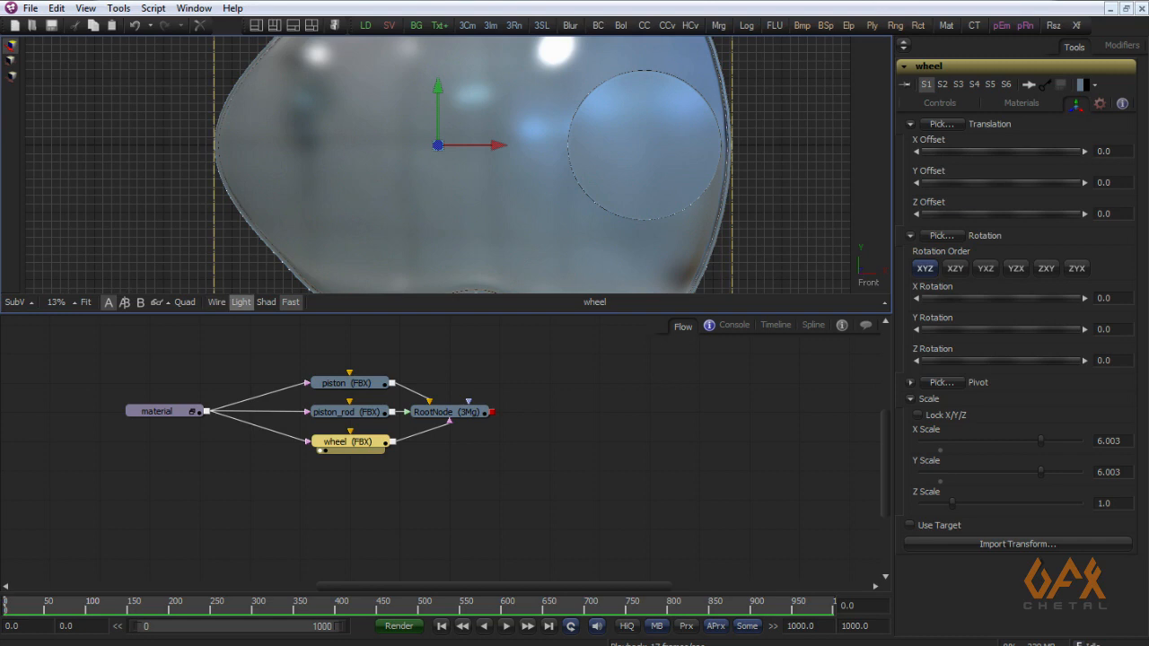
{"action": "left_click", "coordinate": [216, 302]}
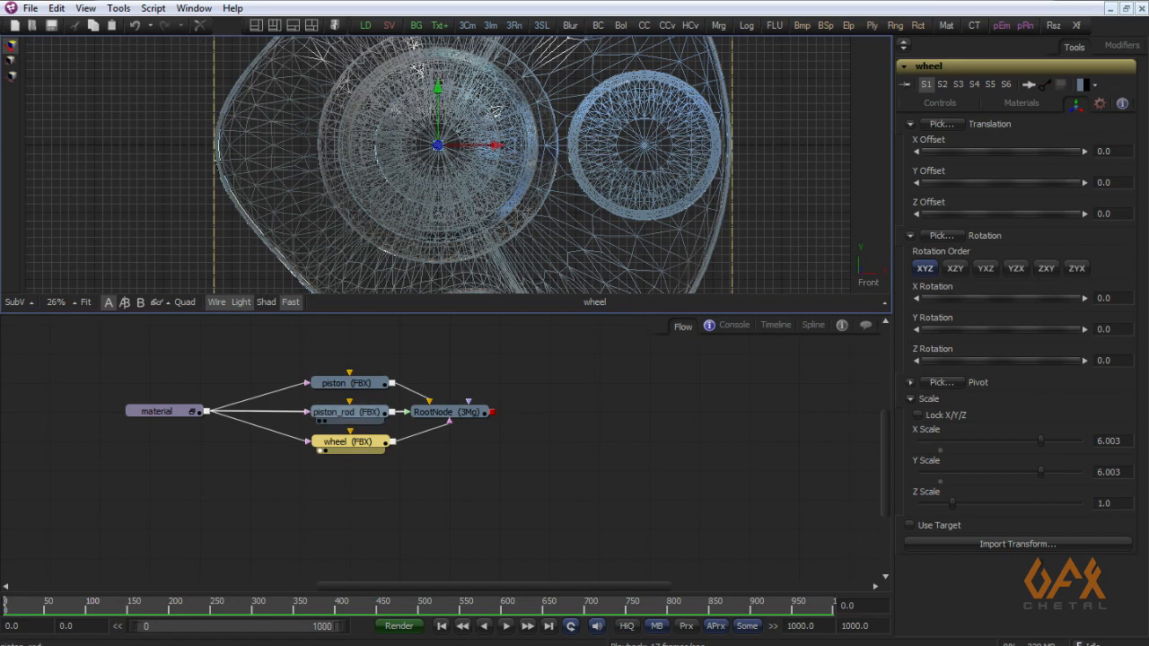
Step: Show piston_rod in the front view and display its transform settings
{"action": "left_click", "coordinate": [321, 420]}
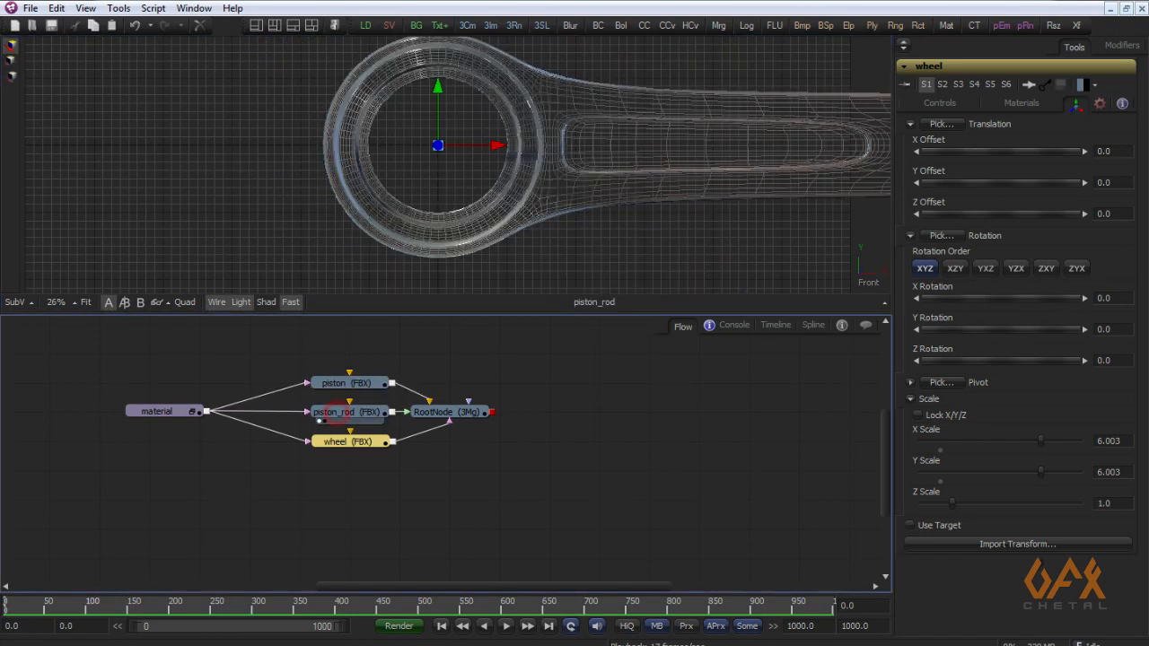
{"action": "left_click", "coordinate": [327, 412]}
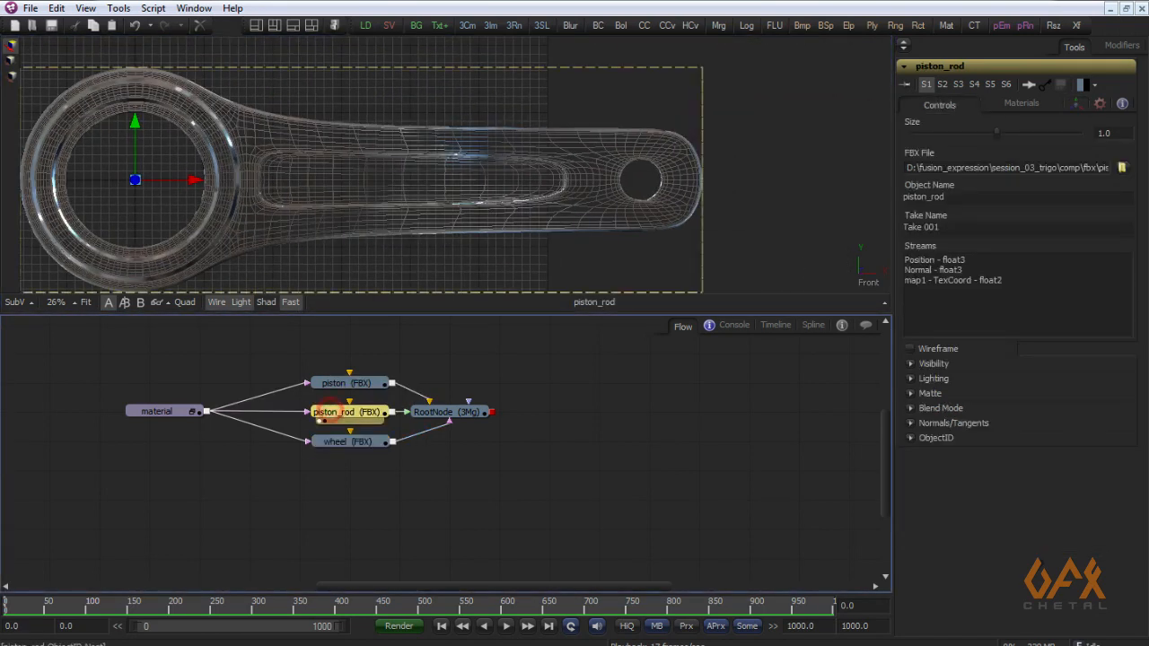
{"action": "left_click", "coordinate": [1079, 104]}
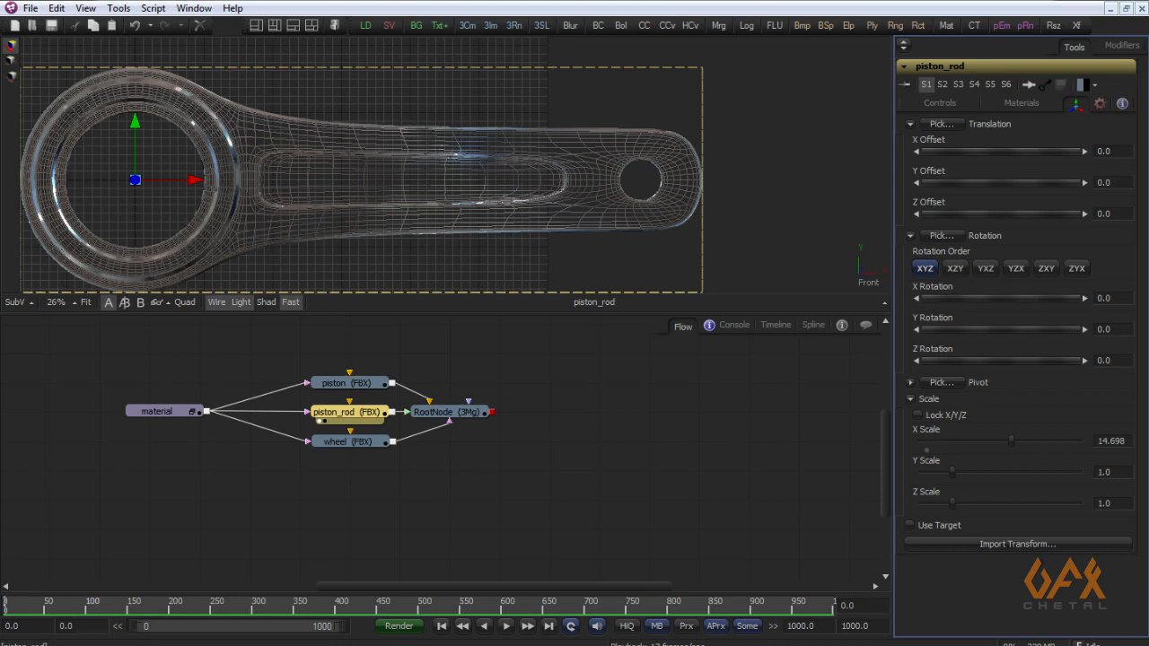
Step: Examine the pivot positions of the piston, the wheel and piston_rod in turn in the front wireframe view
{"action": "left_click", "coordinate": [341, 386]}
{"action": "left_click", "coordinate": [343, 383]}
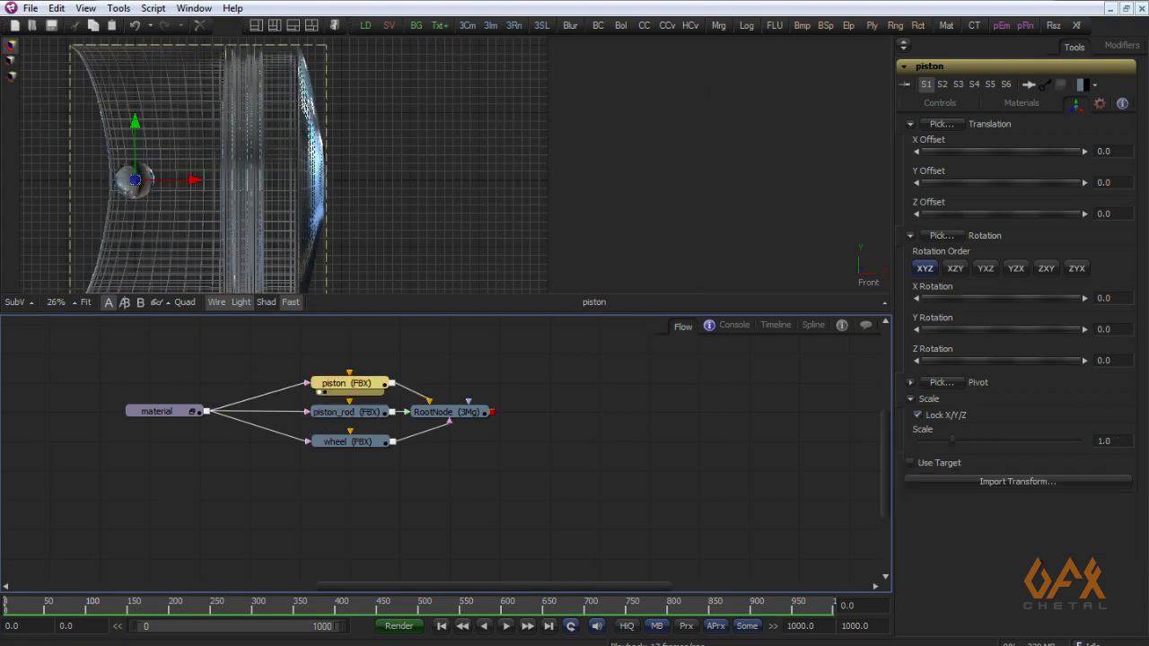
{"action": "left_click", "coordinate": [339, 442]}
{"action": "left_click_drag", "start_coordinate": [243, 144], "coordinate": [464, 144]}
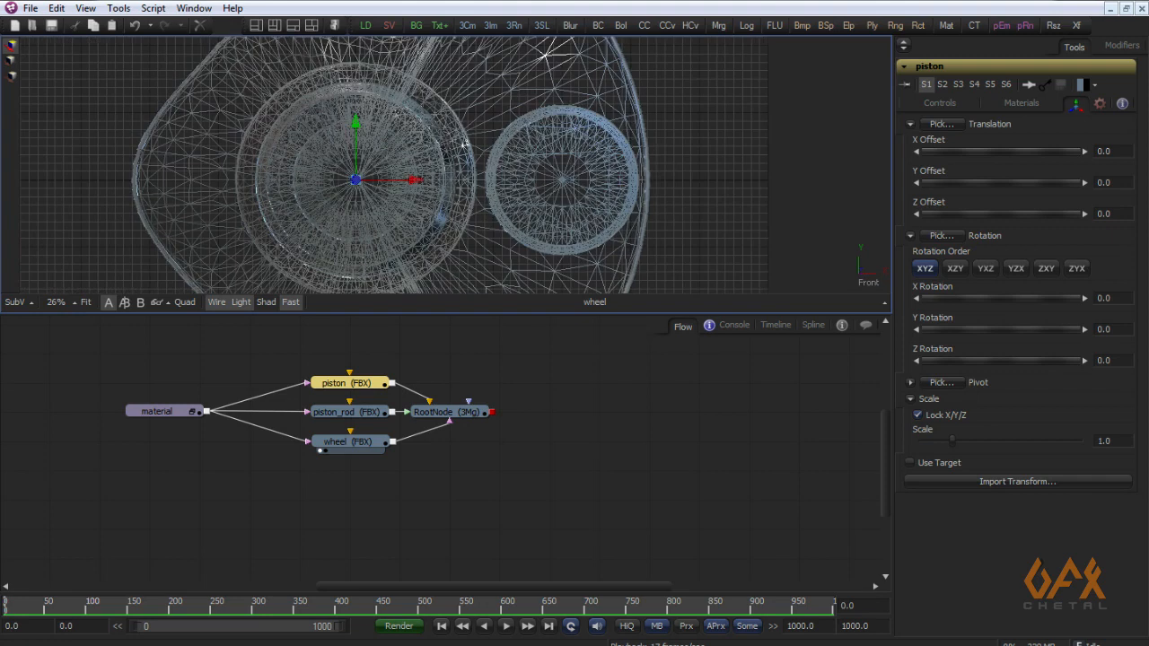
{"action": "left_click", "coordinate": [346, 412]}
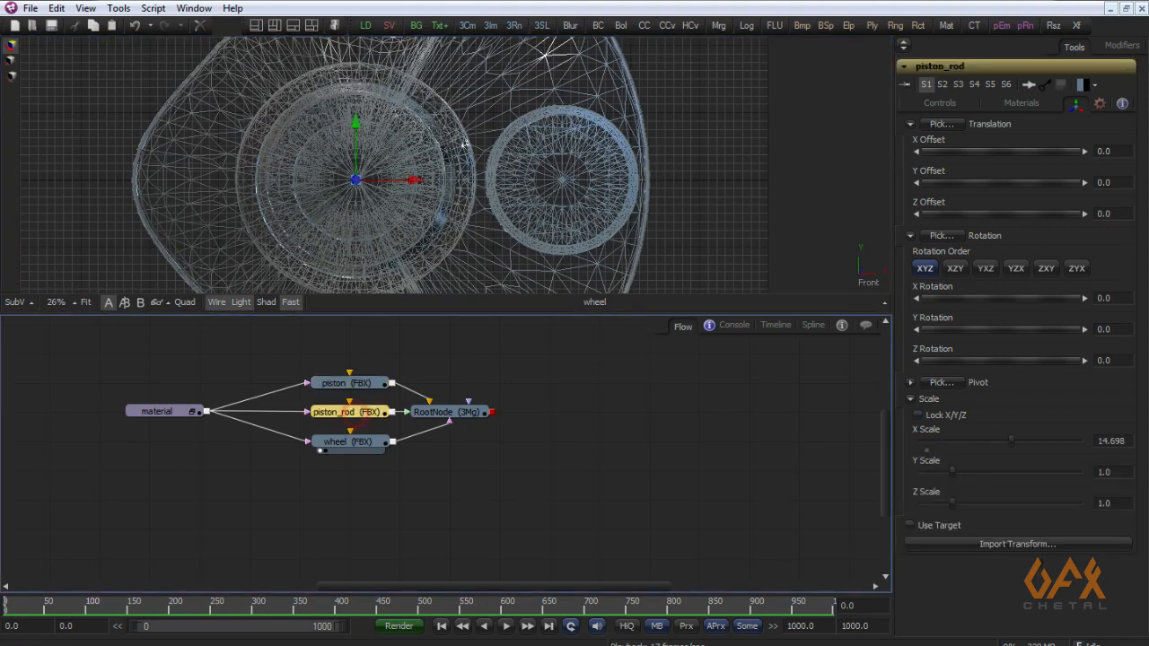
{"action": "key", "text": "1"}
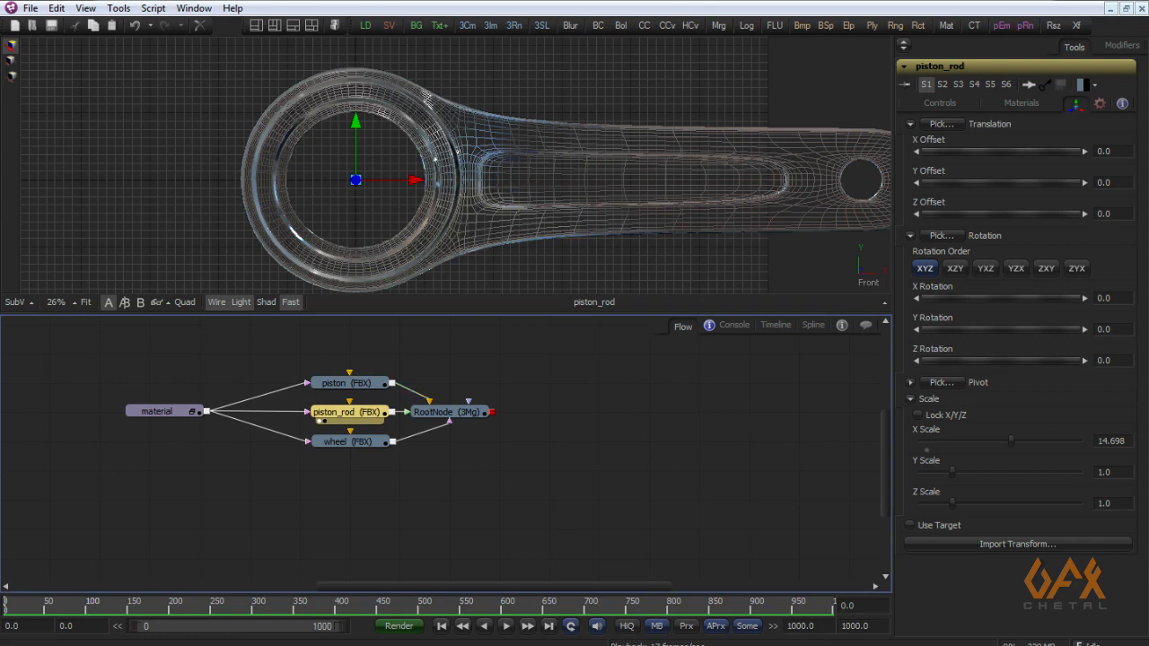
Step: Show RootNode in the 3D view, restore the Perspective camera and turn off wireframe
{"action": "left_click", "coordinate": [421, 420]}
{"action": "right_click", "coordinate": [183, 108]}
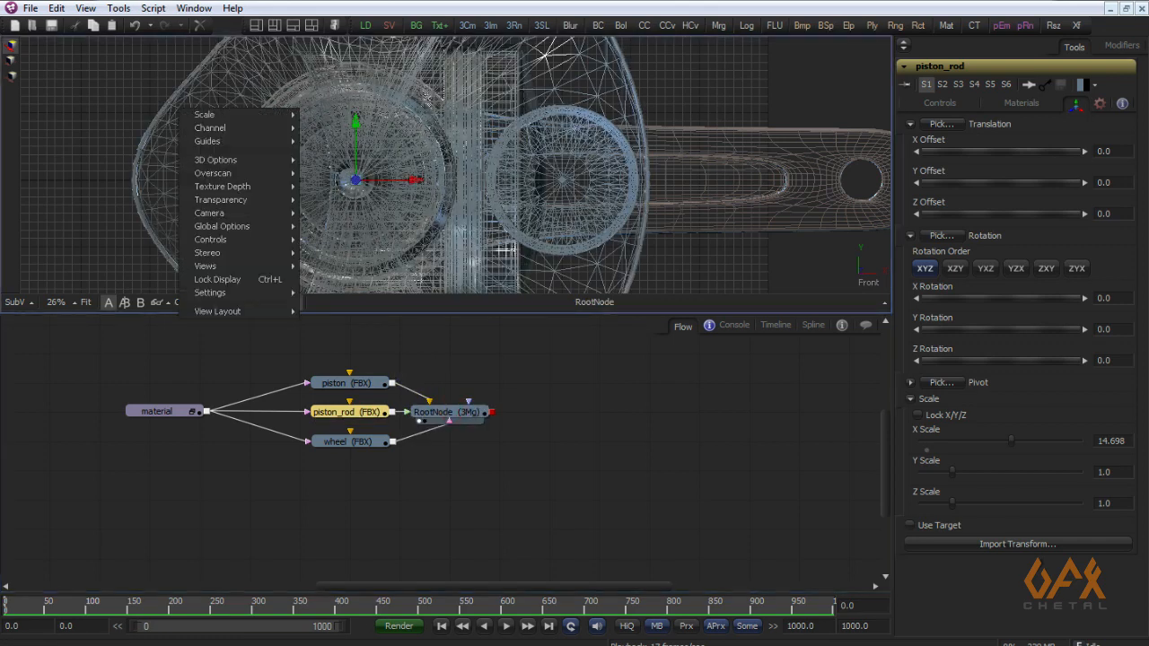
{"action": "mouse_move", "coordinate": [224, 227]}
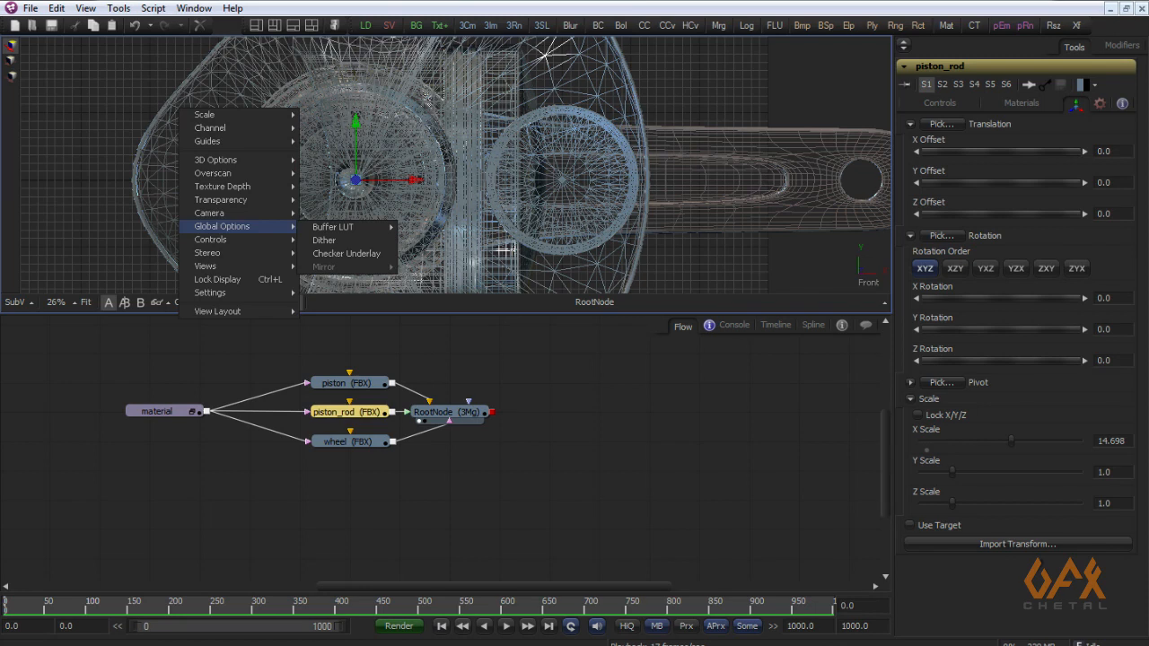
{"action": "left_click", "coordinate": [334, 232]}
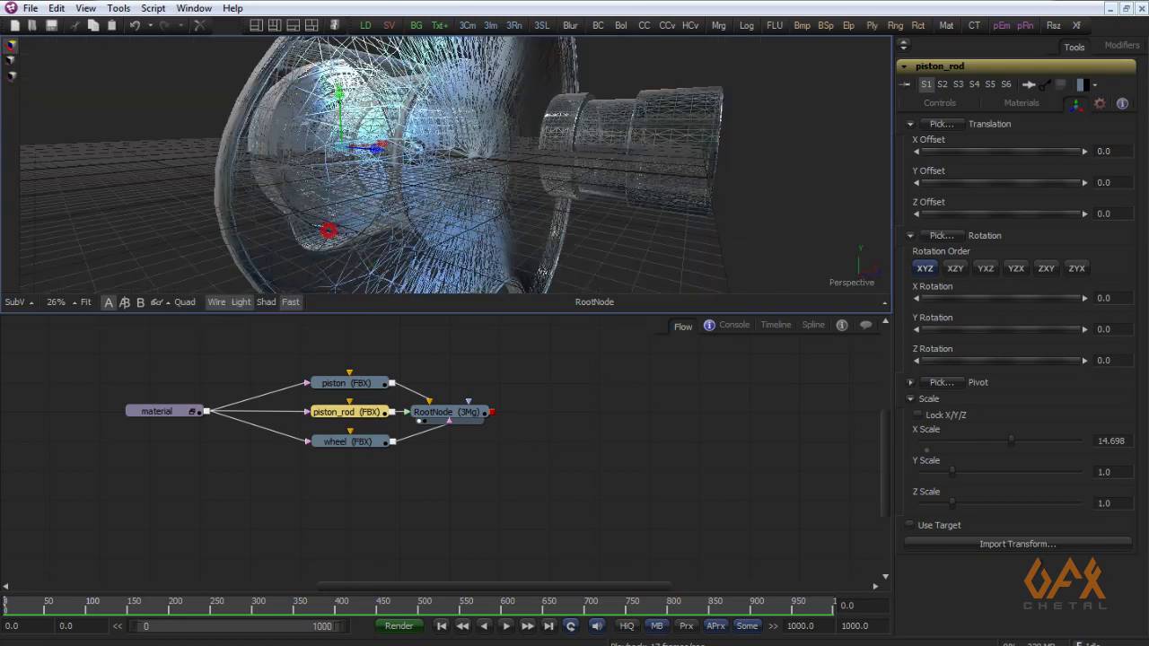
{"action": "left_click", "coordinate": [216, 302]}
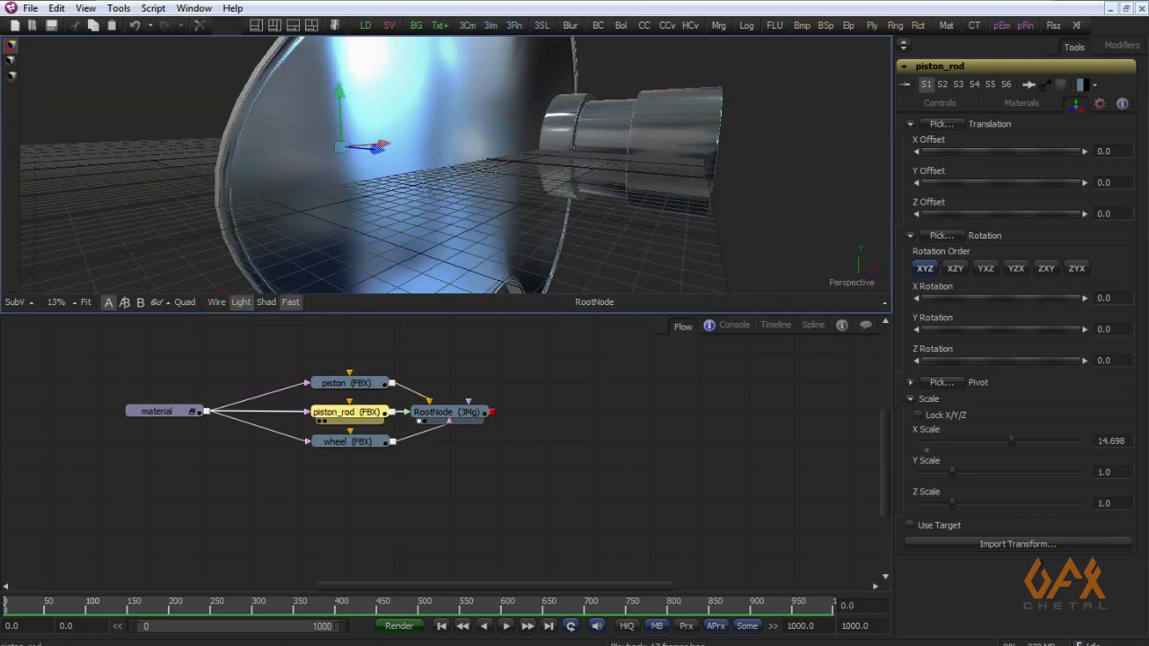
Step: Show the wheel alone in the perspective view and display its transform settings
{"action": "left_click", "coordinate": [335, 442]}
{"action": "mouse_move", "coordinate": [377, 180]}
{"action": "left_mouse_down"}
{"action": "mouse_move", "coordinate": [529, 202]}
{"action": "mouse_move", "coordinate": [548, 216]}
{"action": "mouse_move", "coordinate": [505, 207]}
{"action": "left_mouse_up"}
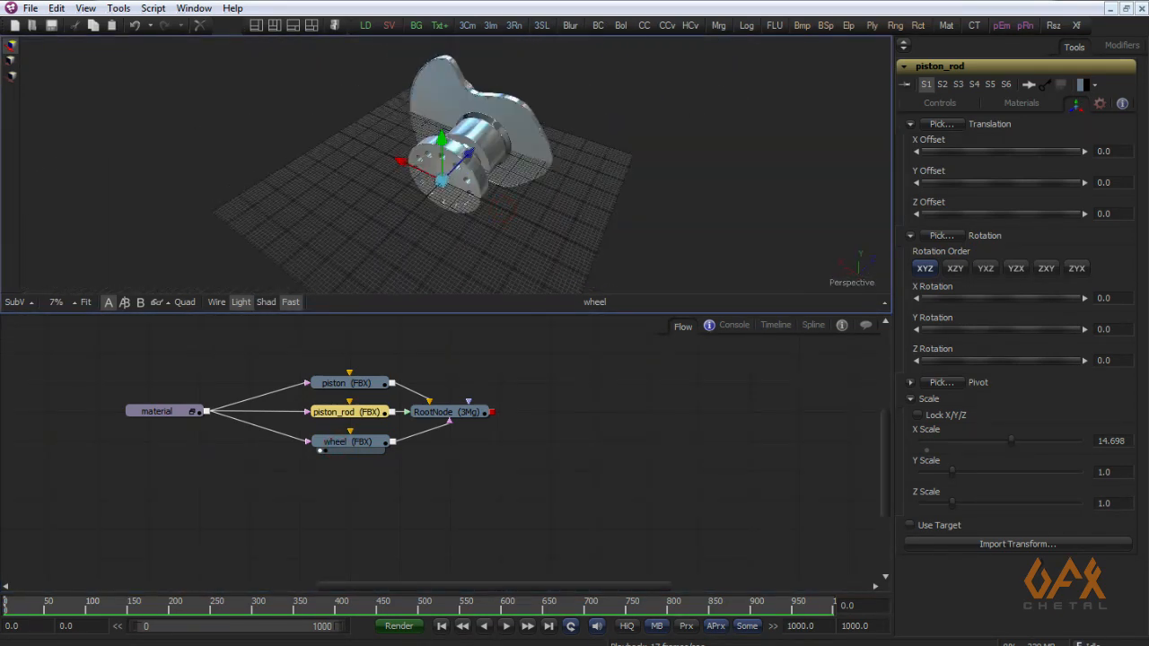
{"action": "left_click", "coordinate": [359, 443]}
{"action": "left_click_drag", "start_coordinate": [422, 202], "coordinate": [478, 212]}
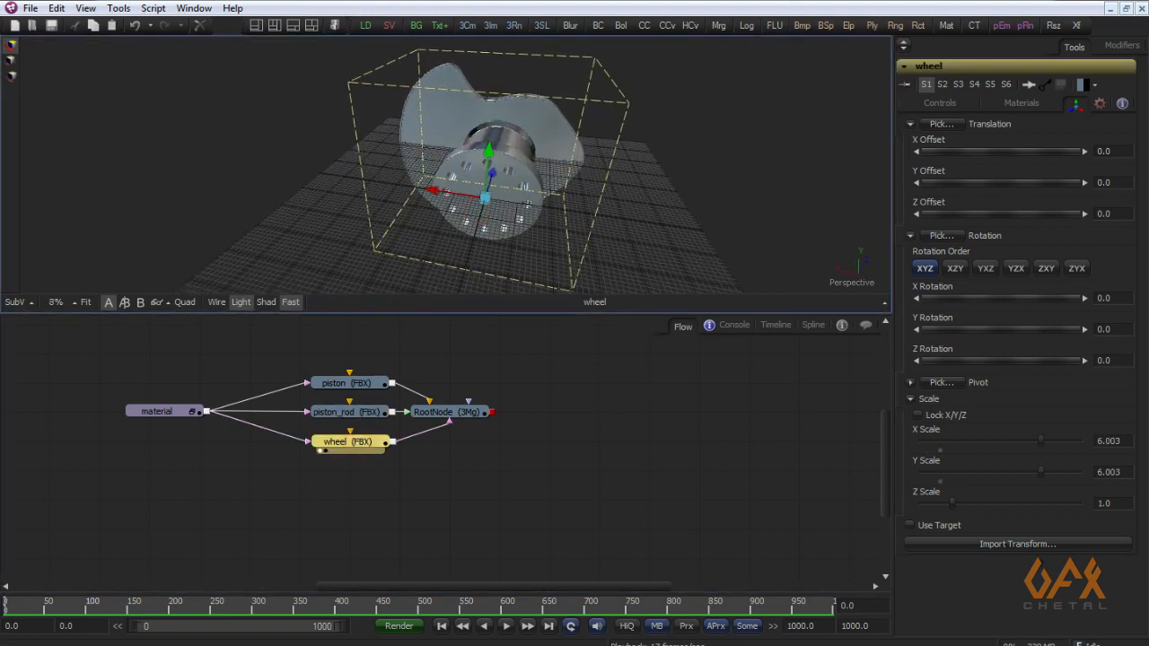
Step: Set the composition's global end time to frame 120
{"action": "left_click", "coordinate": [875, 626]}
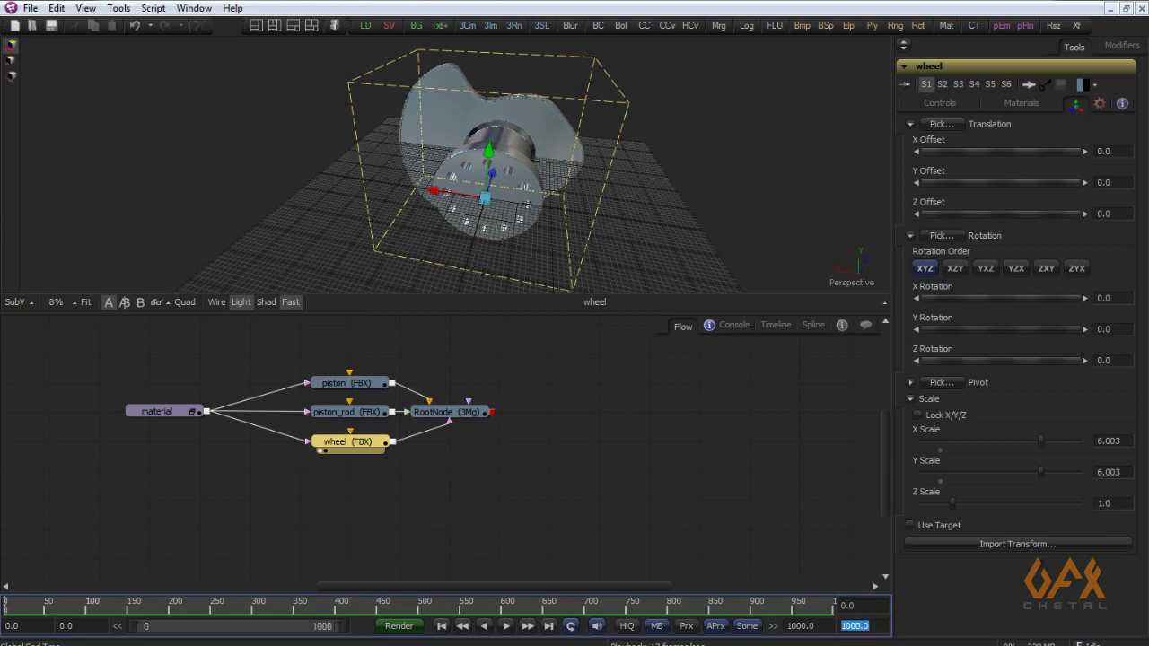
{"action": "key", "text": "Return"}
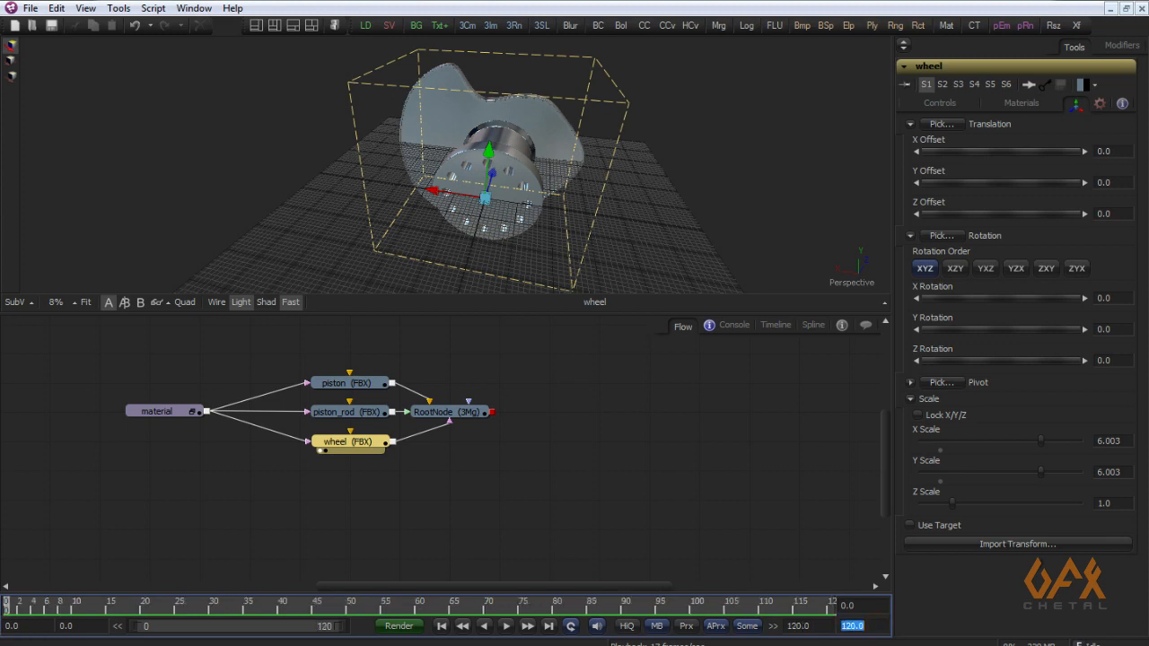
{"action": "left_click", "coordinate": [372, 486]}
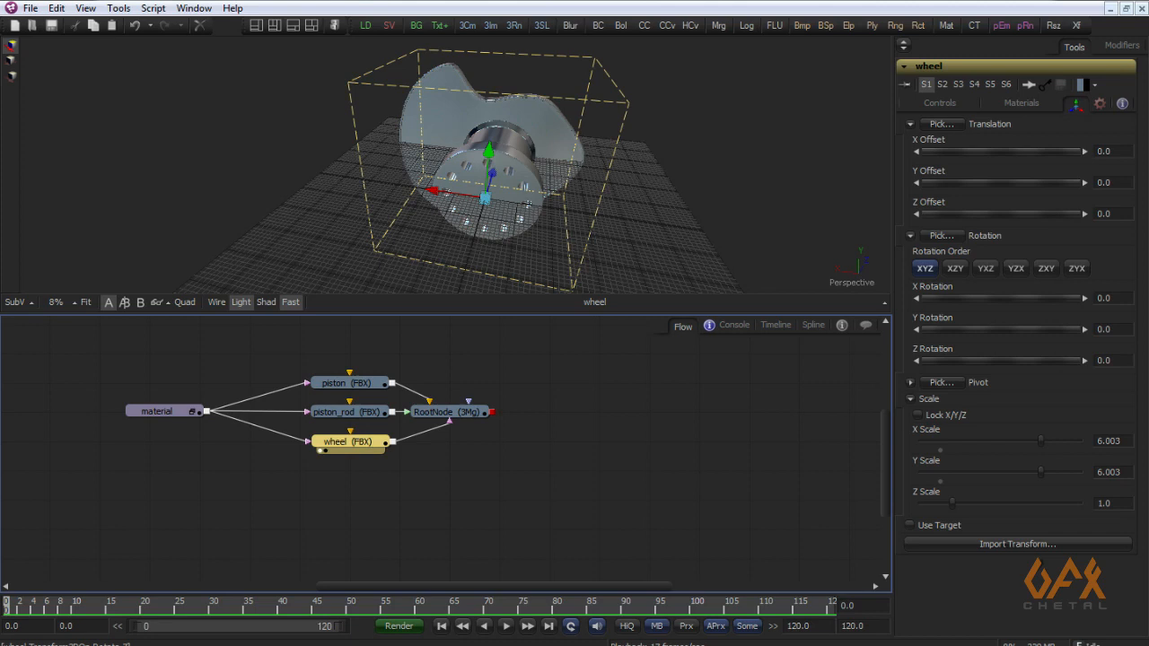
Step: Animate the wheel's Z Rotation and enter its keyframe value at frame 120
{"action": "right_click", "coordinate": [939, 350]}
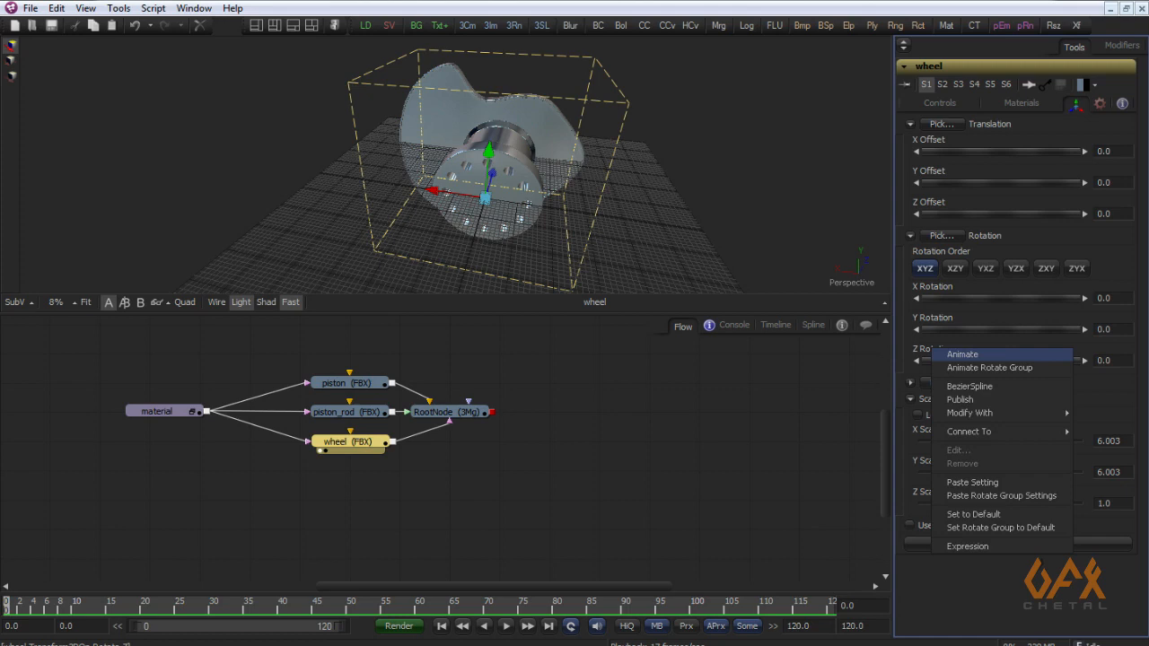
{"action": "left_click", "coordinate": [960, 354]}
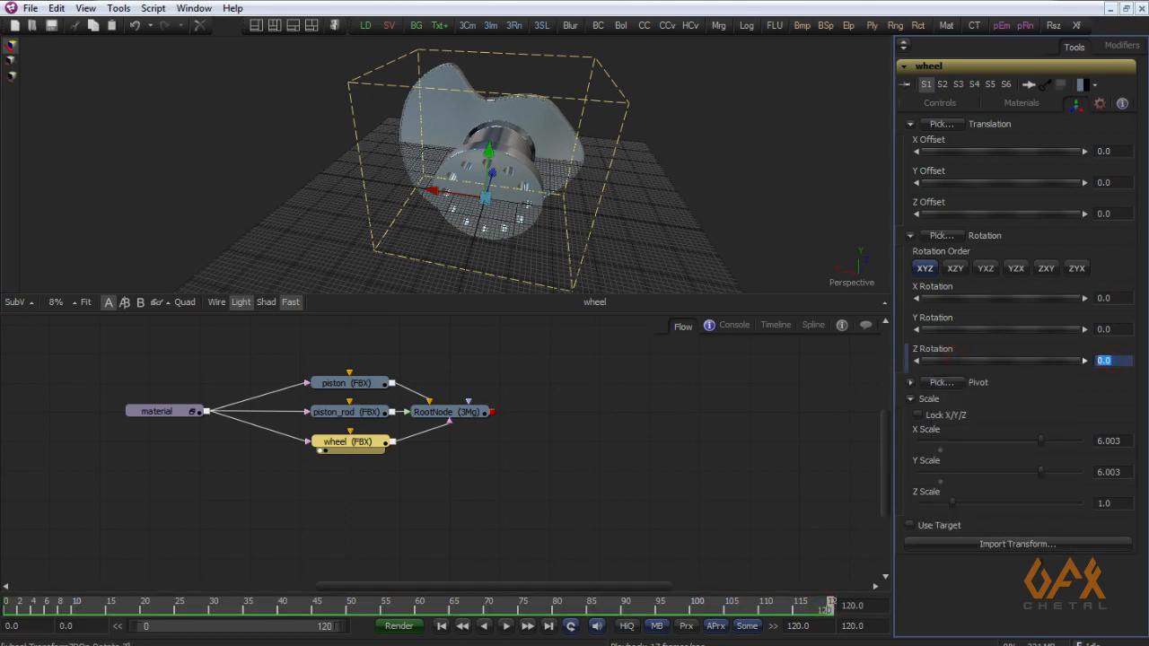
{"action": "type", "text": "0"}
{"action": "key", "text": "Return"}
Step: Scrub through the timeline to check the wheel's rotation from several viewing angles
{"action": "left_click_drag", "start_coordinate": [54, 608], "coordinate": [364, 610]}
{"action": "mouse_move", "coordinate": [431, 171]}
{"action": "left_mouse_down"}
{"action": "mouse_move", "coordinate": [448, 193]}
{"action": "mouse_move", "coordinate": [395, 125]}
{"action": "mouse_move", "coordinate": [440, 184]}
{"action": "left_mouse_up"}
{"action": "scroll", "coordinate": [194, 205], "scroll_direction": "down", "scroll_amount": 3}
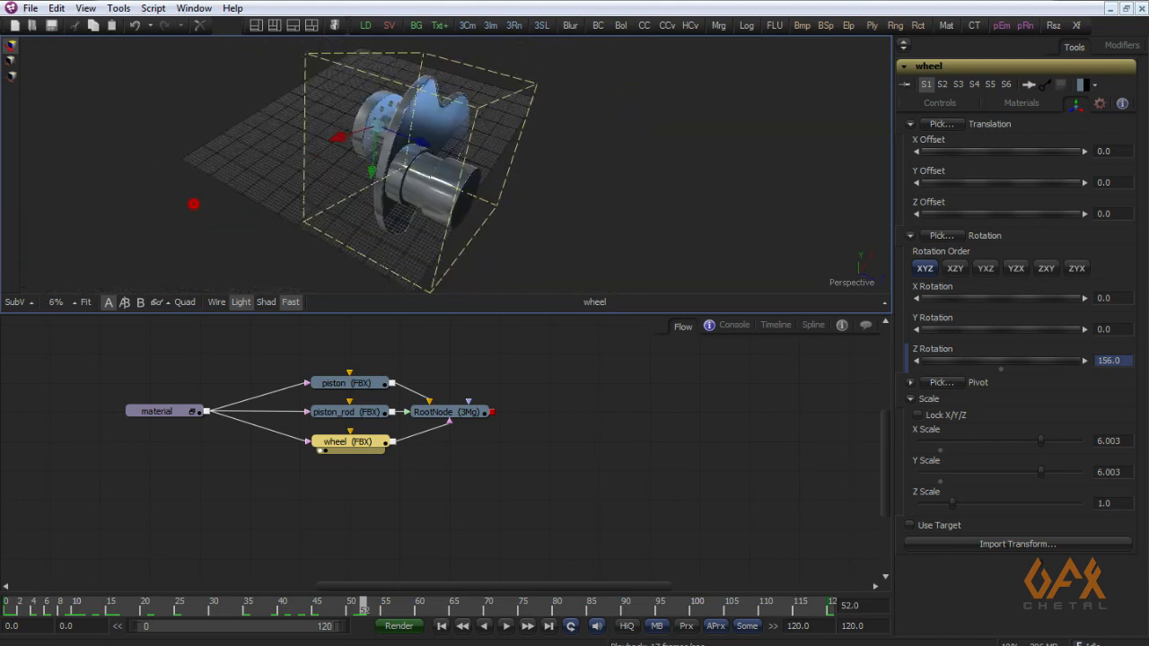
{"action": "left_click", "coordinate": [177, 356]}
{"action": "left_click_drag", "start_coordinate": [359, 188], "coordinate": [431, 179]}
{"action": "left_click_drag", "start_coordinate": [22, 607], "coordinate": [90, 610]}
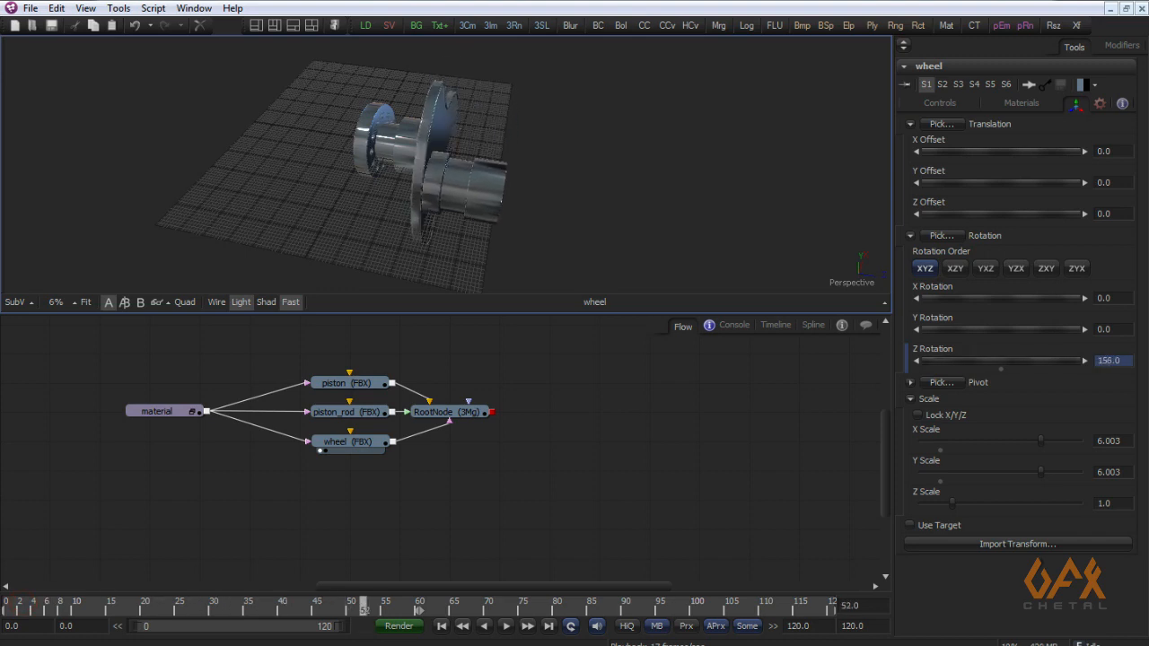
{"action": "left_click_drag", "start_coordinate": [521, 215], "coordinate": [364, 157]}
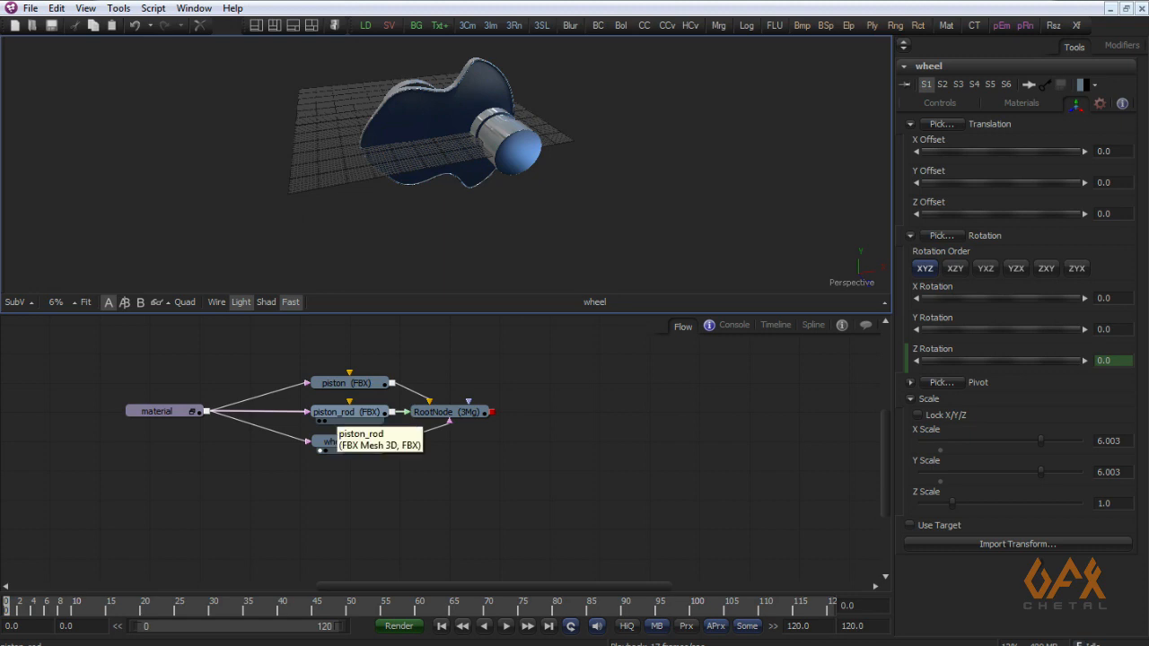
Step: Disconnect the piston from RootNode and show RootNode in the perspective view, seen facing the wheel and piston rod
{"action": "left_click", "coordinate": [341, 412]}
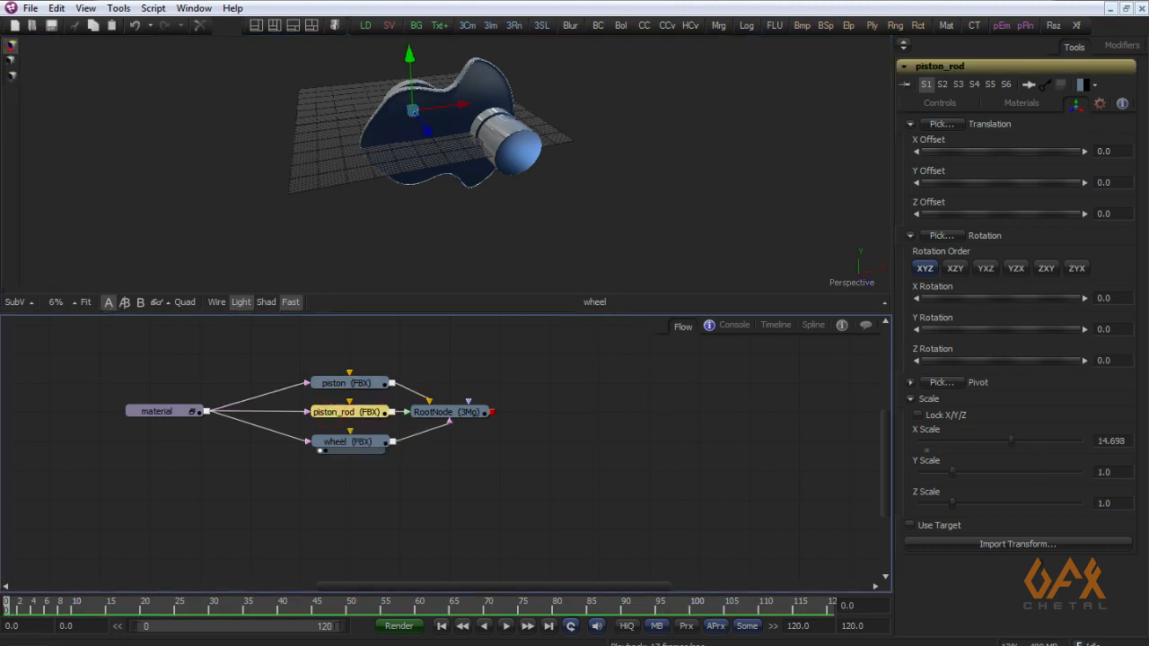
{"action": "left_click_drag", "start_coordinate": [449, 175], "coordinate": [511, 175]}
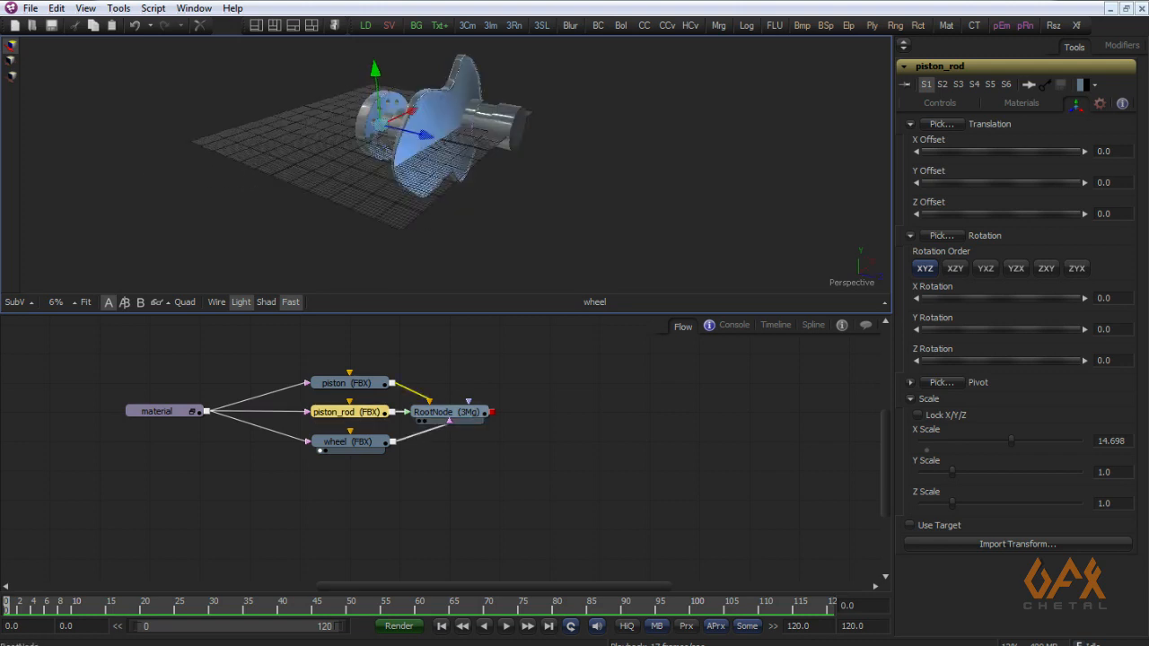
{"action": "left_click", "coordinate": [419, 395]}
{"action": "left_click", "coordinate": [419, 421]}
{"action": "left_click_drag", "start_coordinate": [476, 180], "coordinate": [493, 220]}
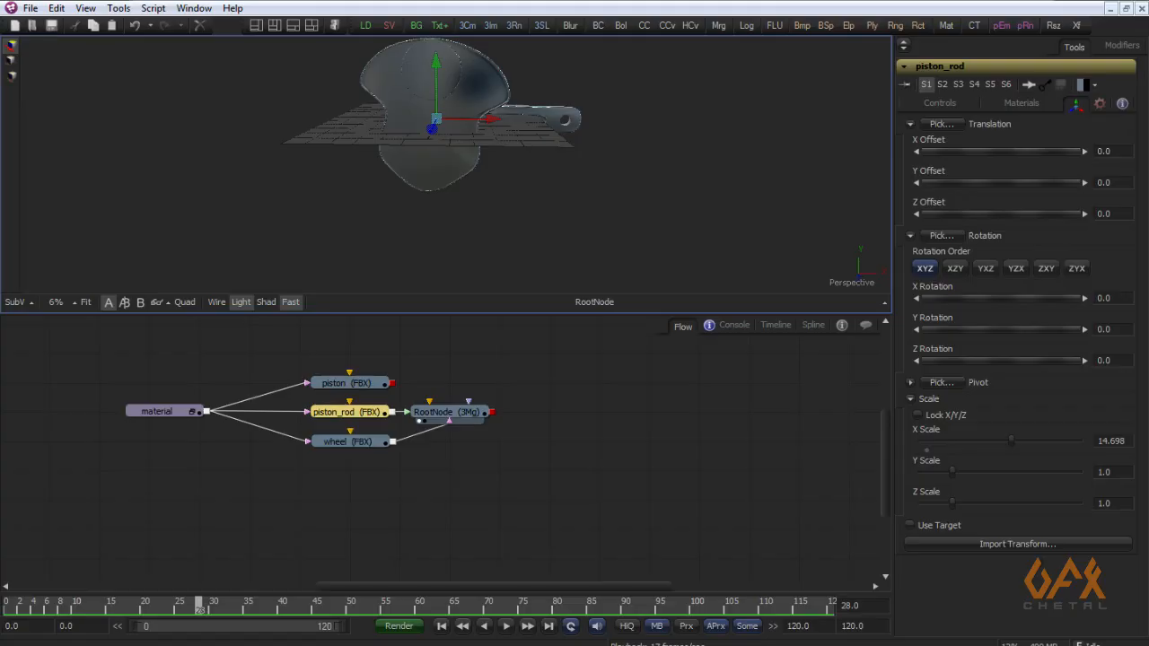
Step: Add a number control named wheel_rad to the wheel tool on the User page
{"action": "left_click", "coordinate": [334, 440]}
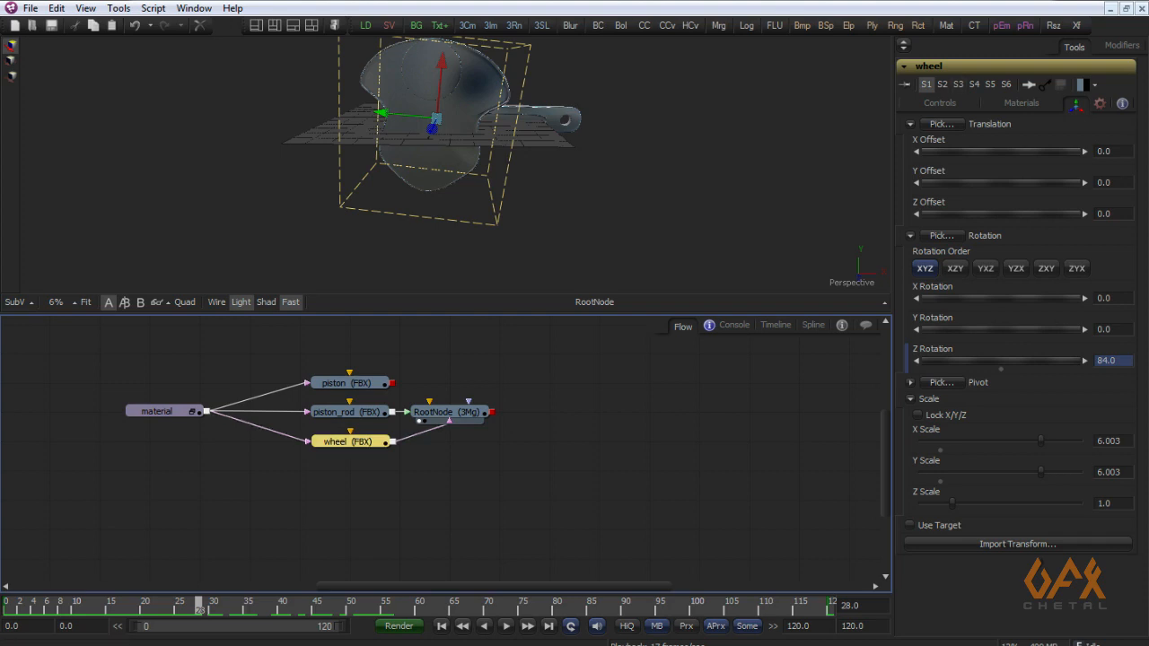
{"action": "right_click", "coordinate": [938, 67]}
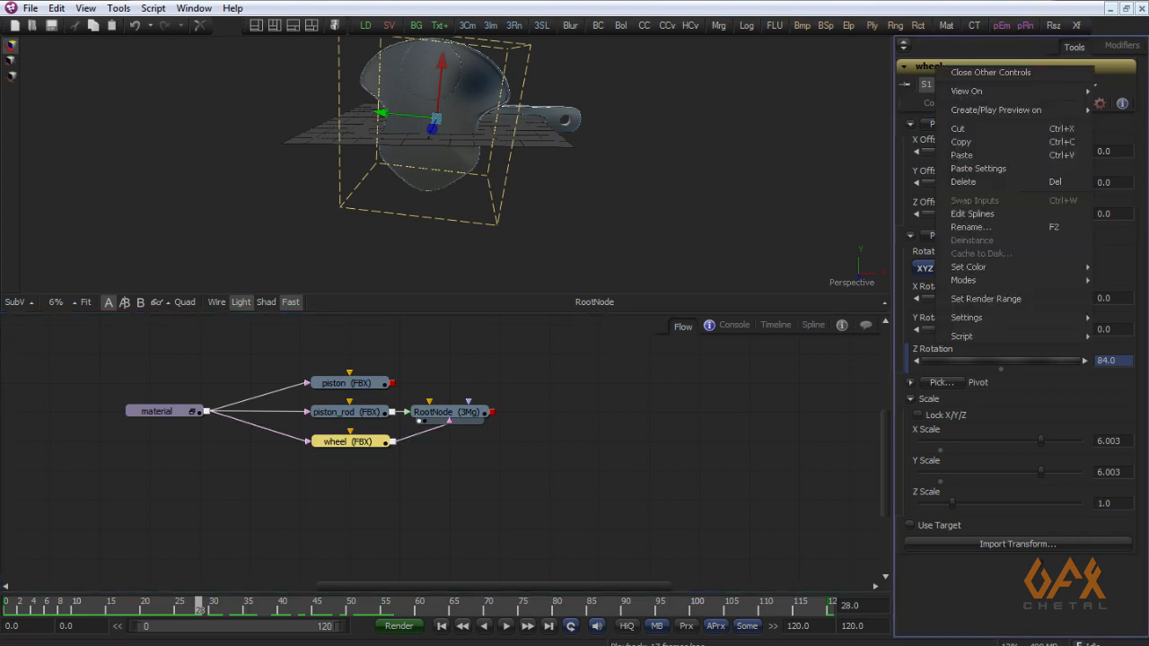
{"action": "mouse_move", "coordinate": [969, 336]}
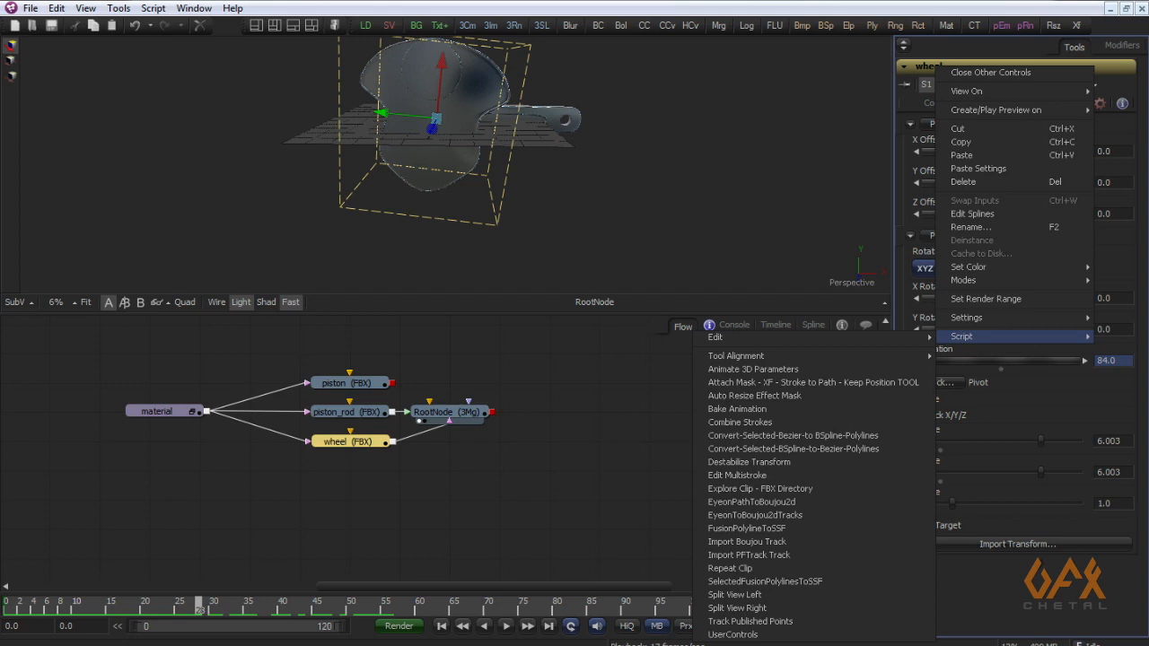
{"action": "left_click", "coordinate": [733, 635]}
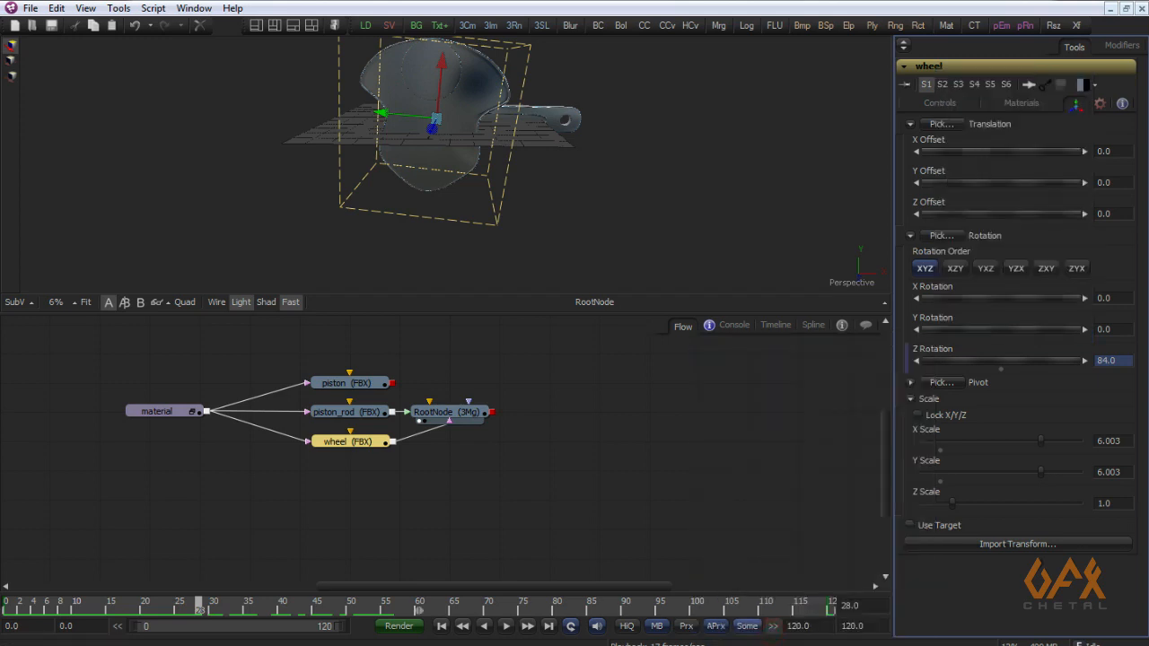
{"action": "triple_click", "coordinate": [347, 221]}
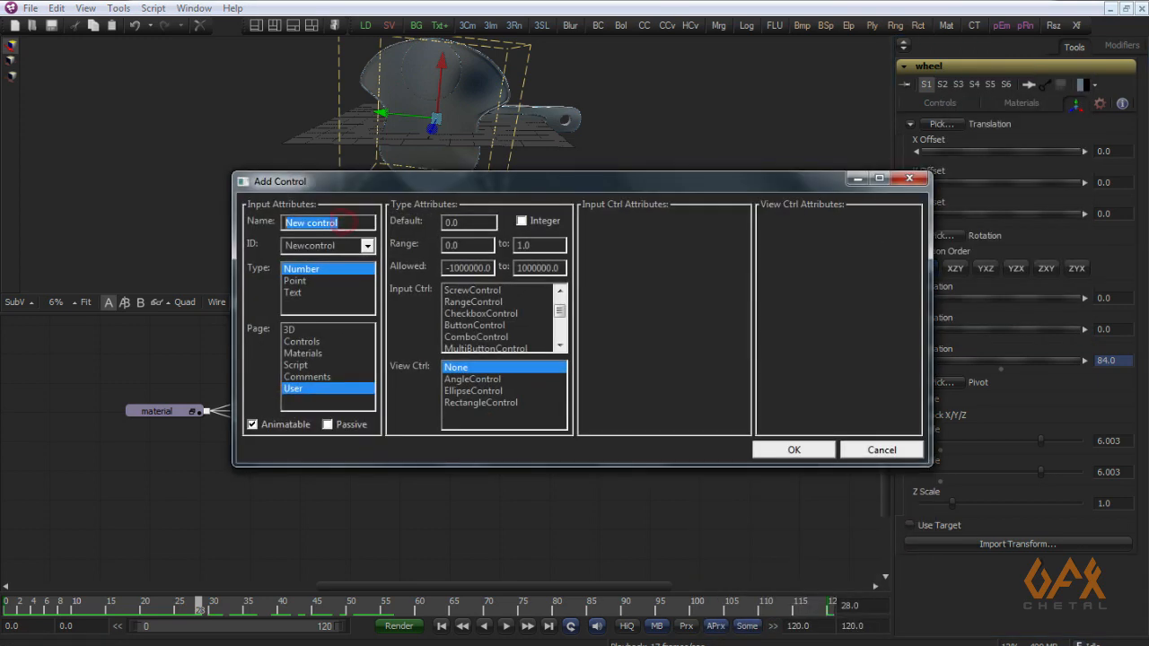
{"action": "type", "text": "w"}
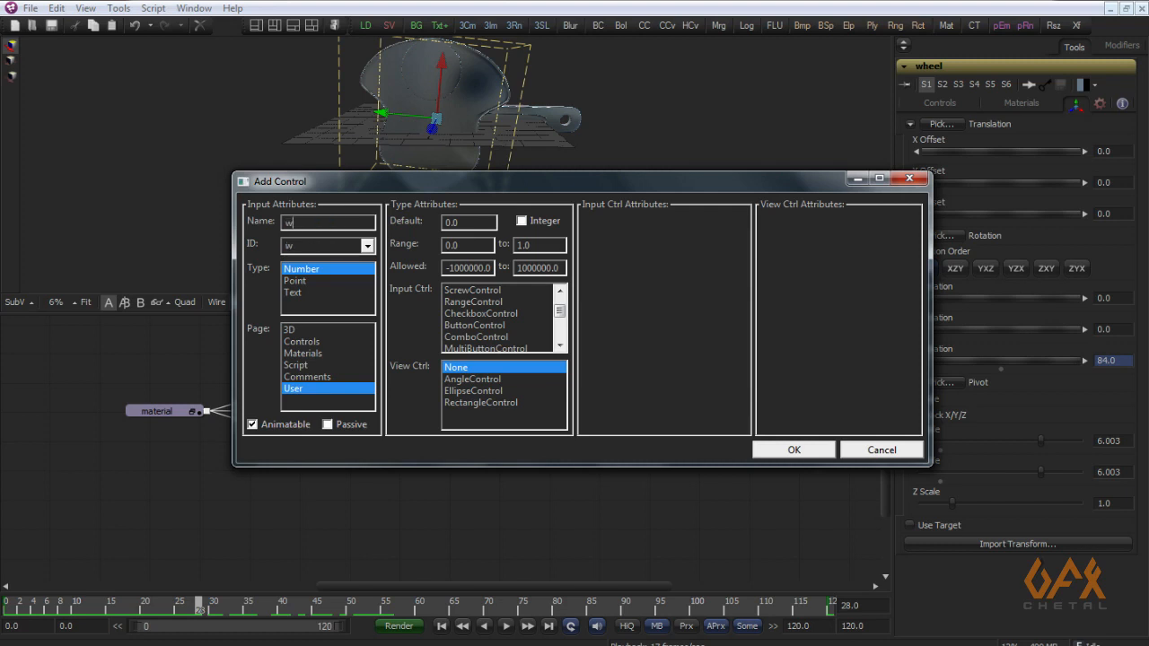
{"action": "type", "text": "heel_rad"}
{"action": "left_click", "coordinate": [302, 390]}
{"action": "left_click", "coordinate": [772, 450]}
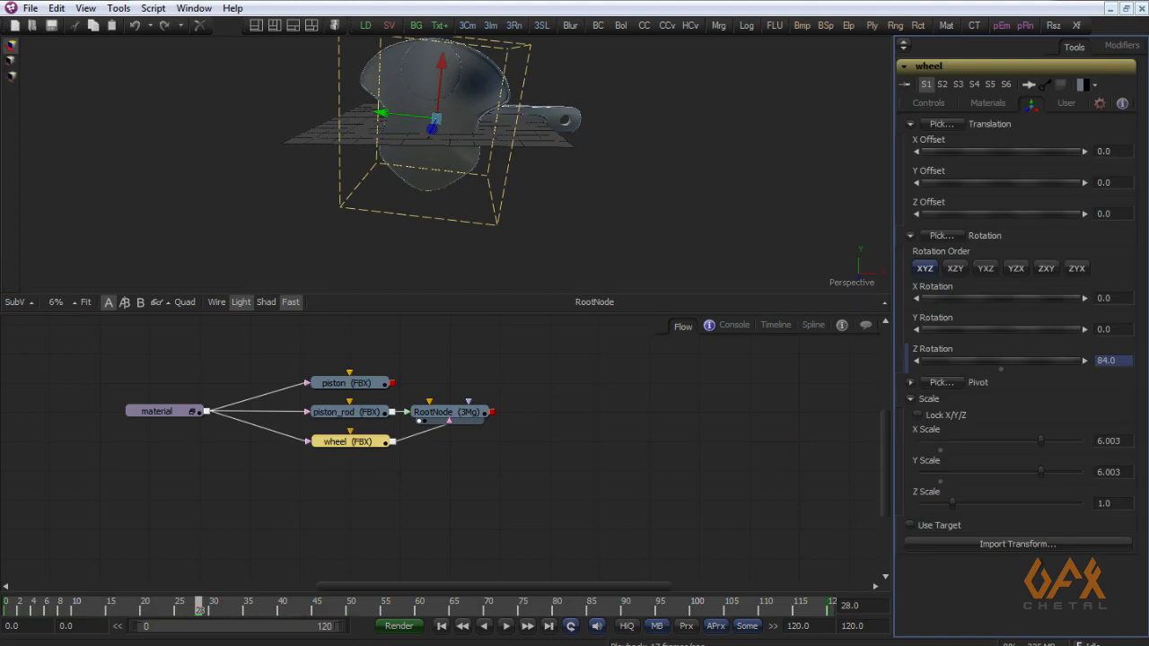
Step: Add a second number control named wheel_angle to the wheel tool's User page
{"action": "left_click", "coordinate": [1067, 104]}
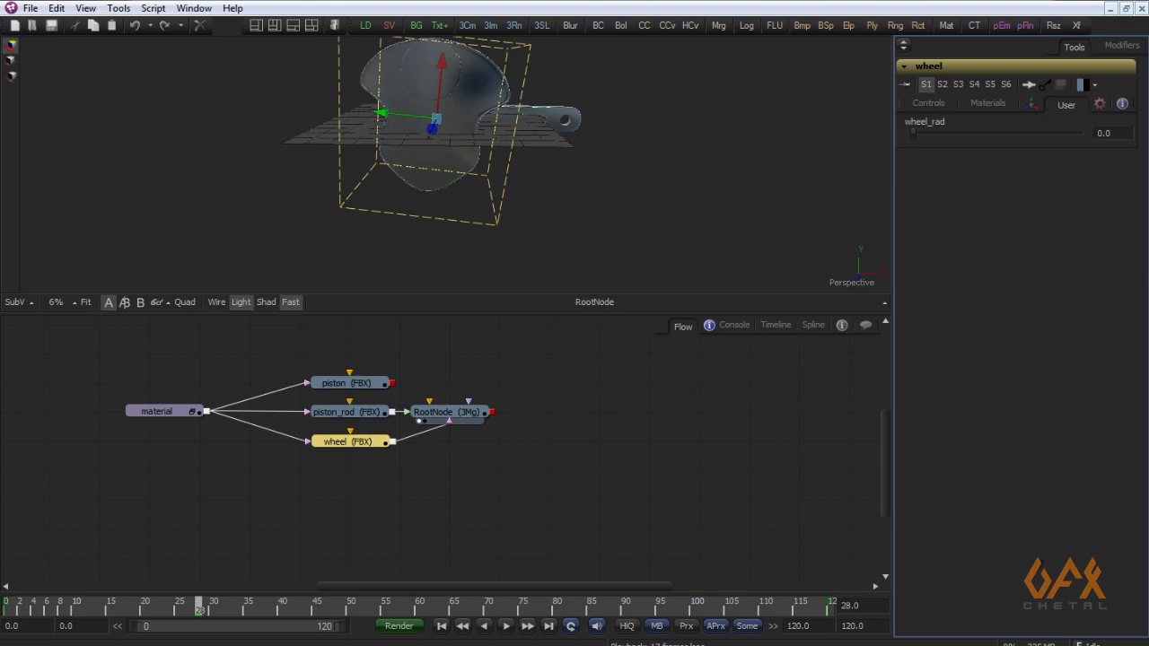
{"action": "right_click", "coordinate": [956, 64]}
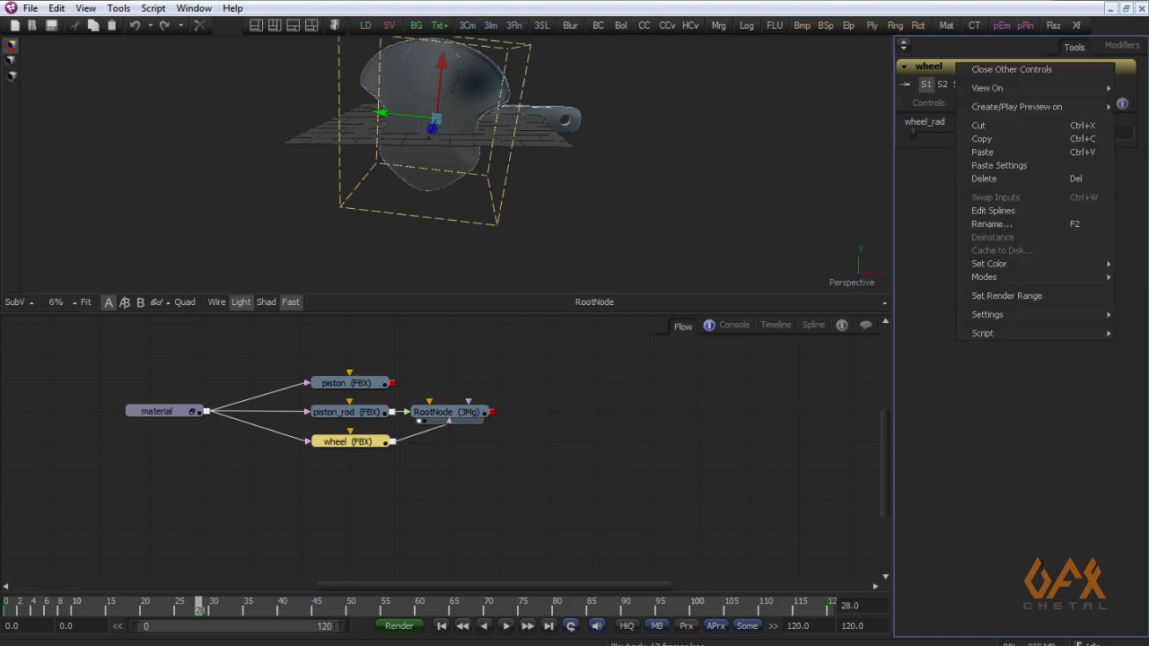
{"action": "mouse_move", "coordinate": [988, 333]}
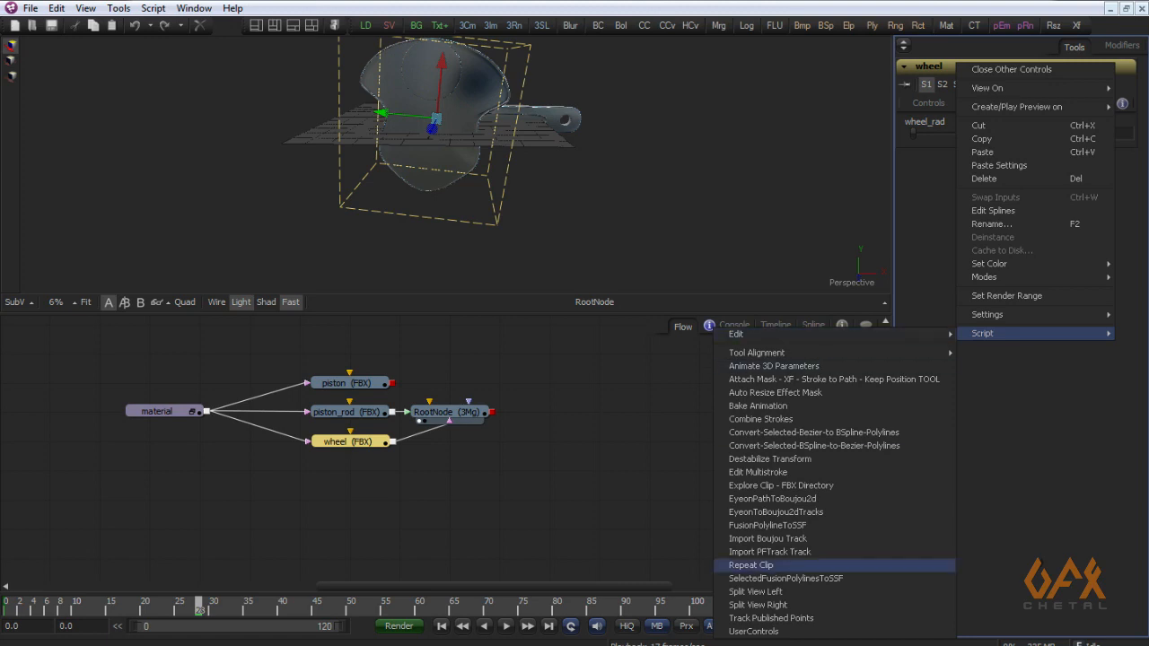
{"action": "left_click", "coordinate": [754, 631]}
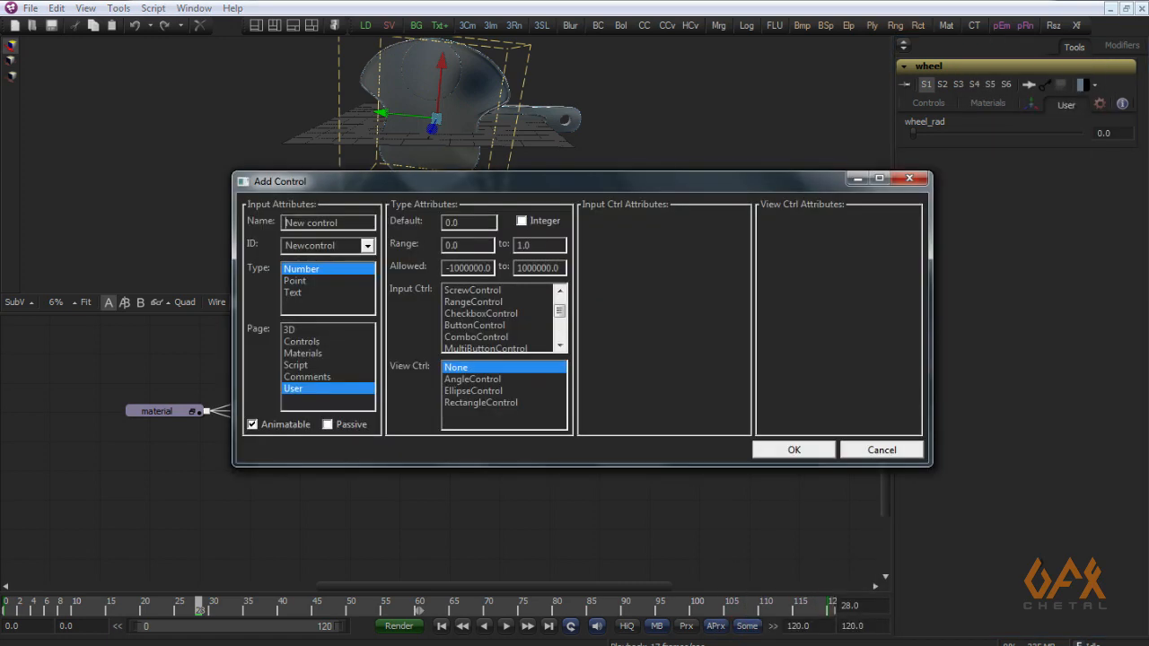
{"action": "triple_click", "coordinate": [352, 220]}
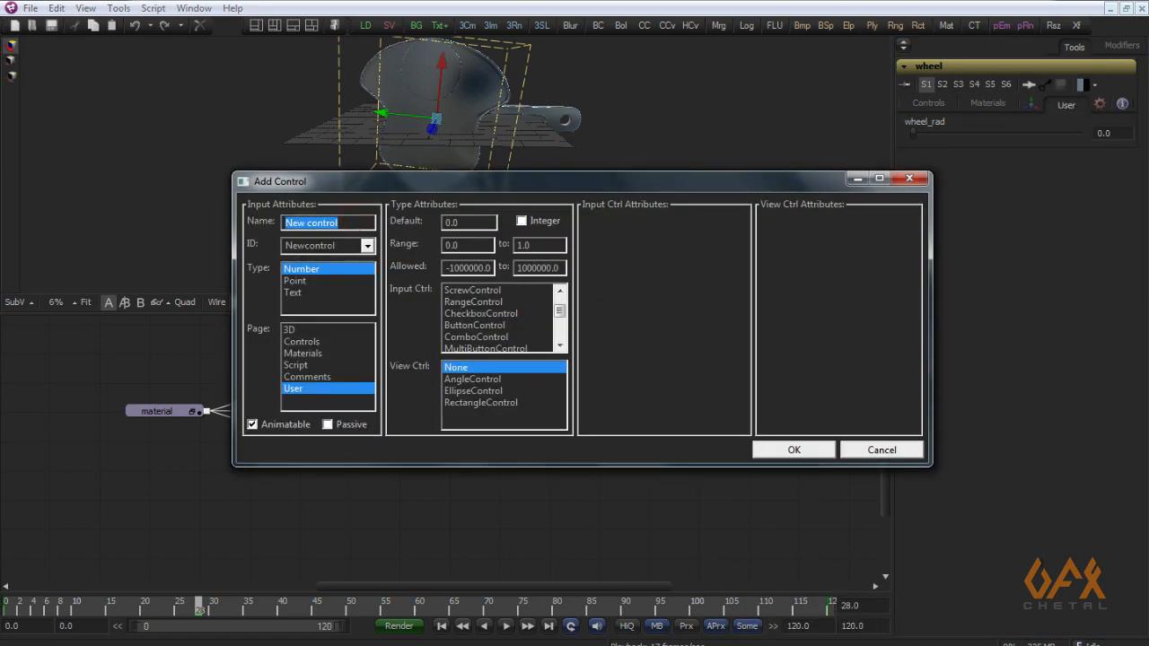
{"action": "type", "text": "whee"}
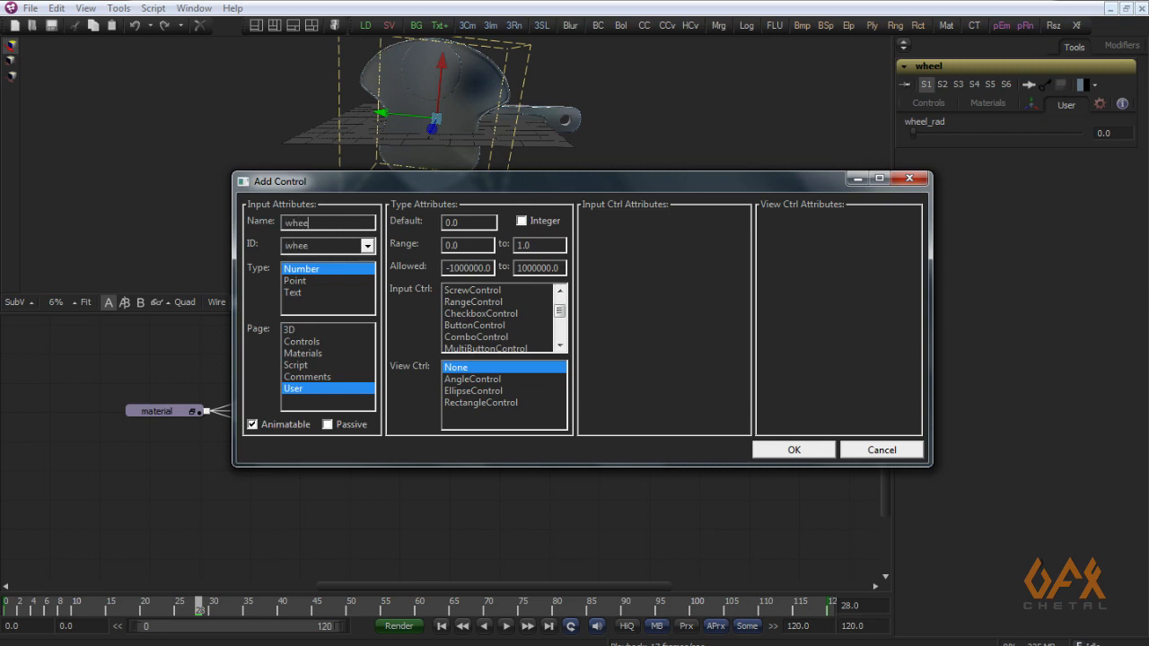
{"action": "type", "text": "l_angle"}
{"action": "key", "text": "Return"}
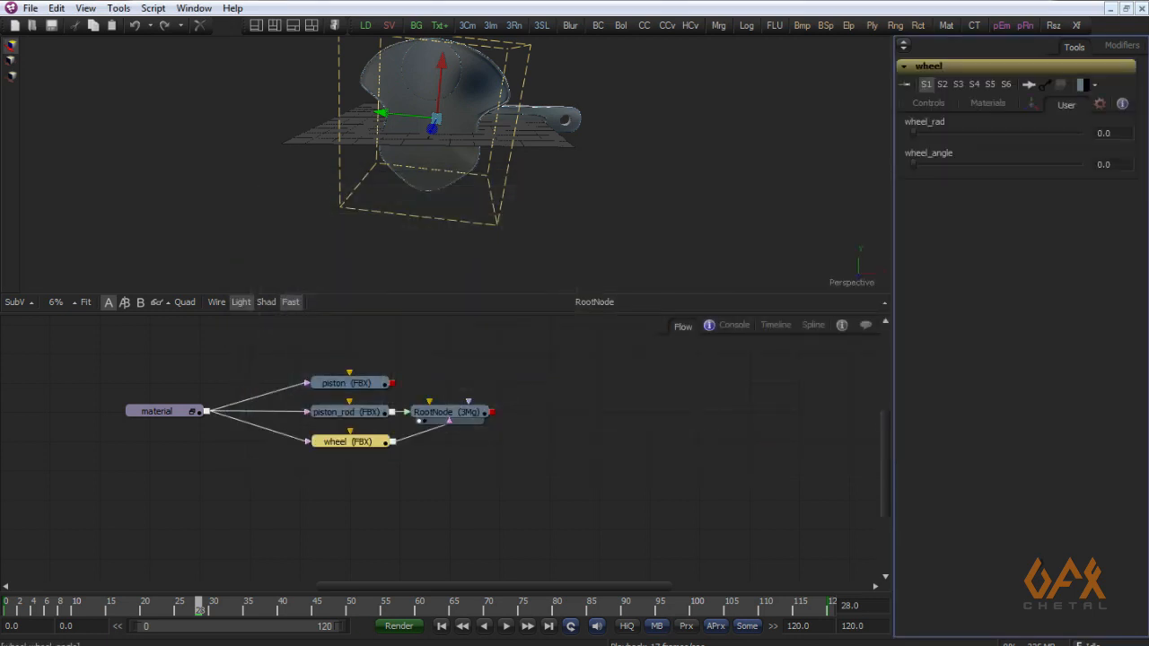
Step: Give wheel_rad an expression linked to the wheel's X Scale, Transform3DOp.Scale.X
{"action": "right_click", "coordinate": [933, 122]}
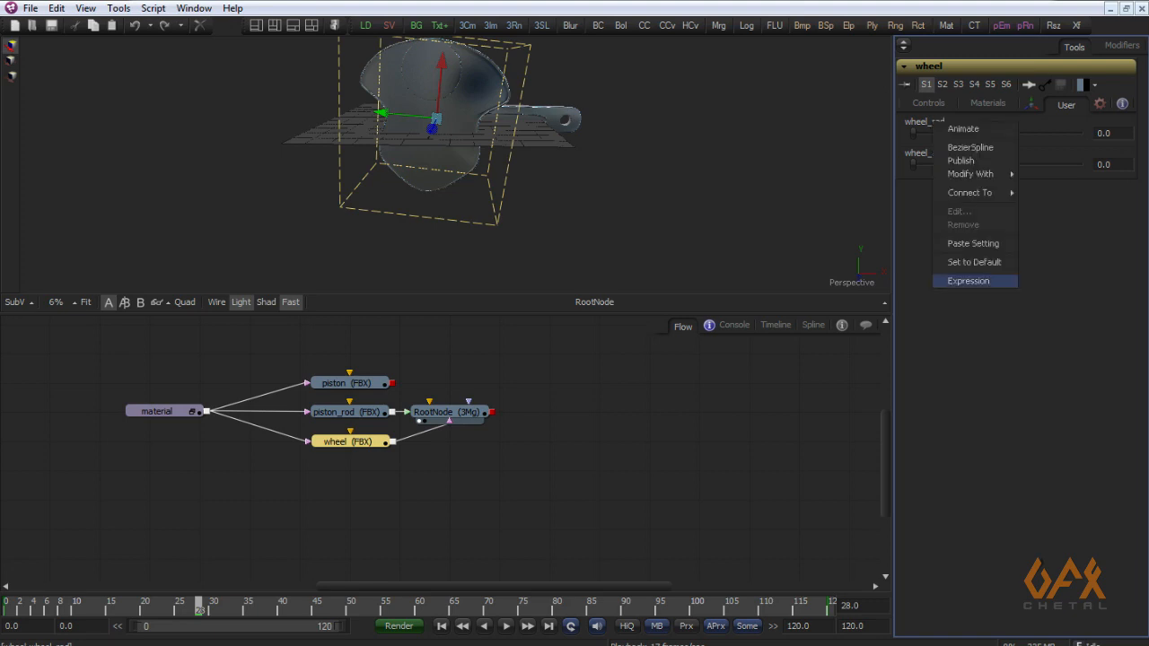
{"action": "left_click", "coordinate": [956, 283]}
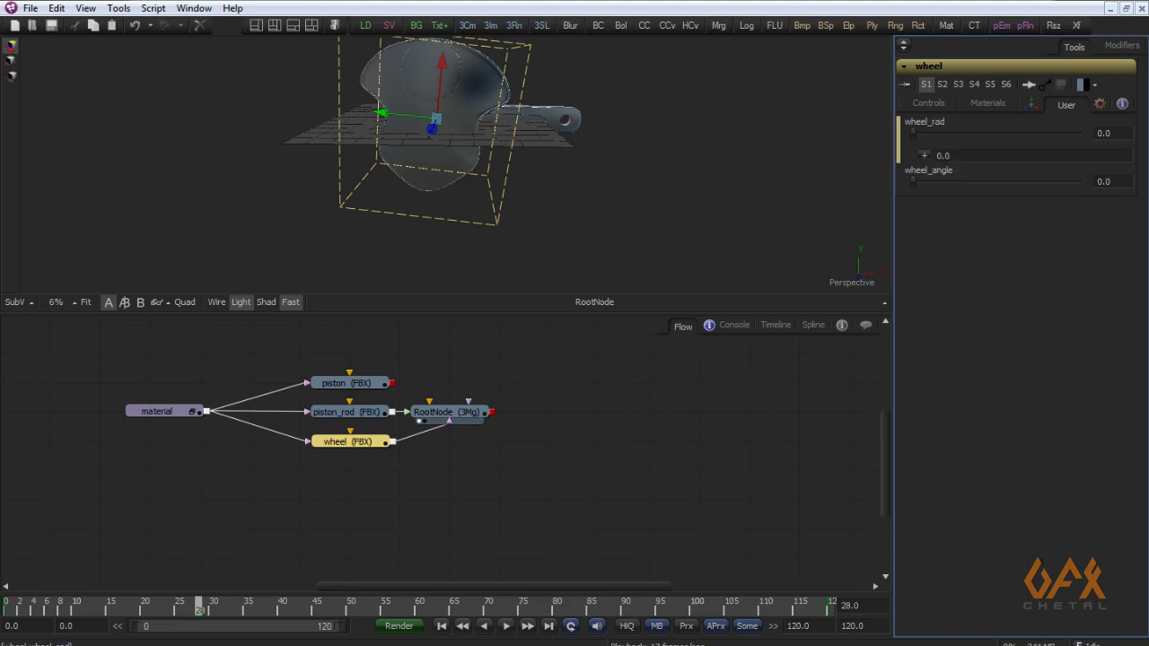
{"action": "left_click_drag", "start_coordinate": [924, 156], "coordinate": [931, 350]}
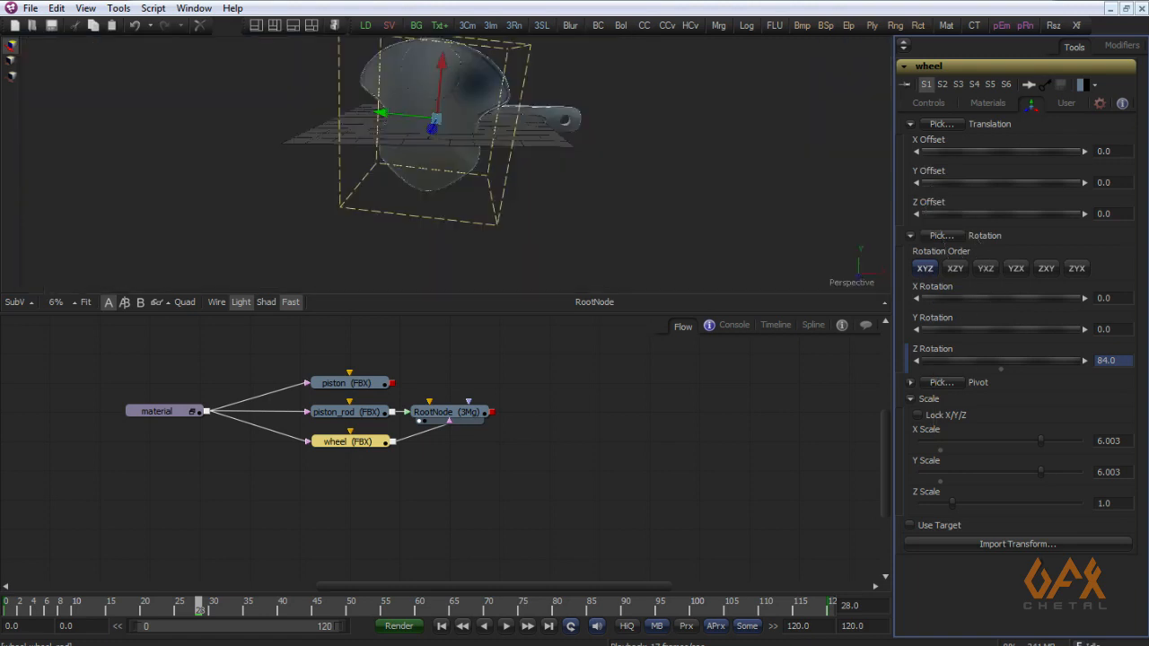
{"action": "left_click", "coordinate": [1066, 103]}
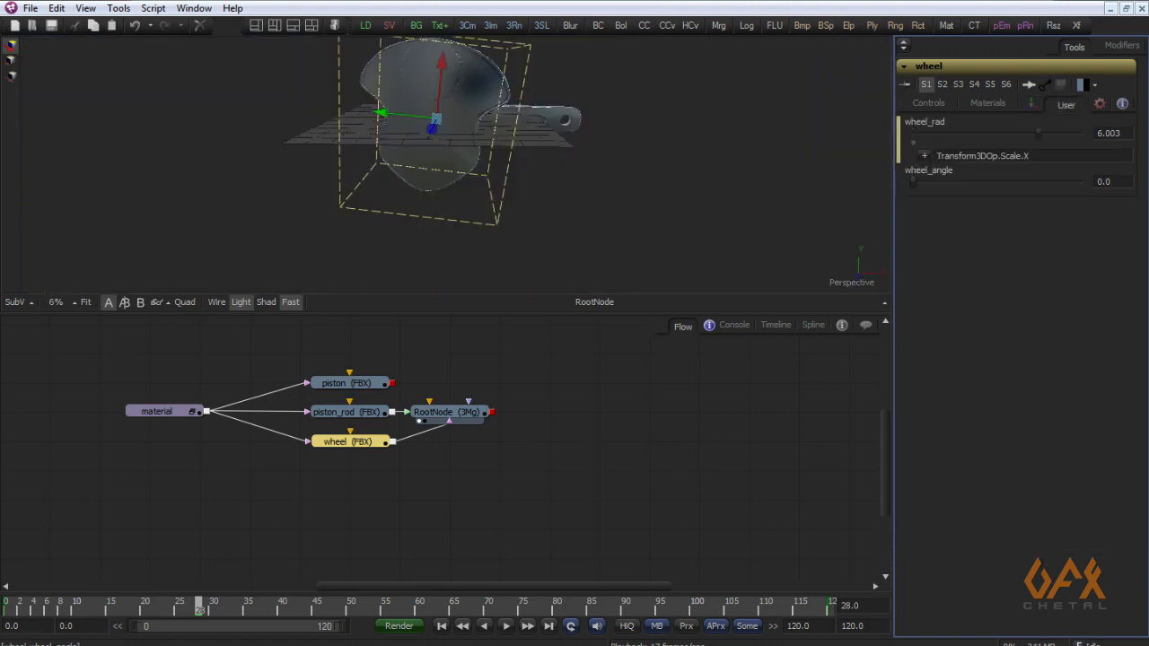
Step: Give wheel_angle an expression linked to the wheel's Z Rotation, Transform3DOp.Rotate.Z, and compare it with the transform settings
{"action": "right_click", "coordinate": [926, 171]}
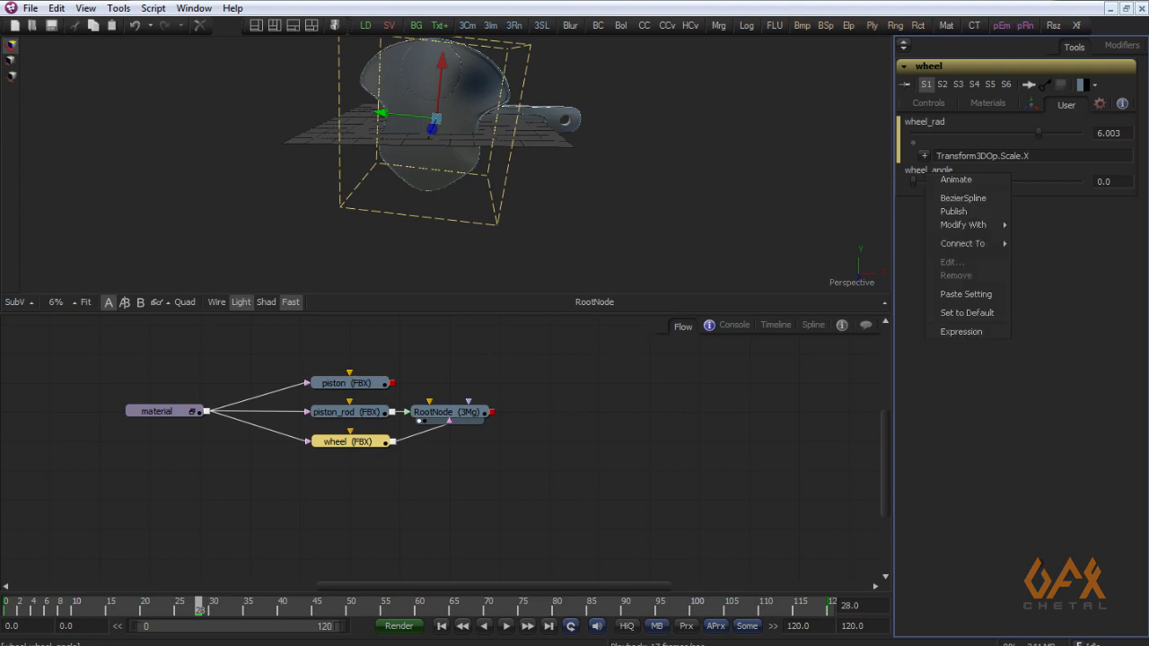
{"action": "left_click", "coordinate": [961, 332]}
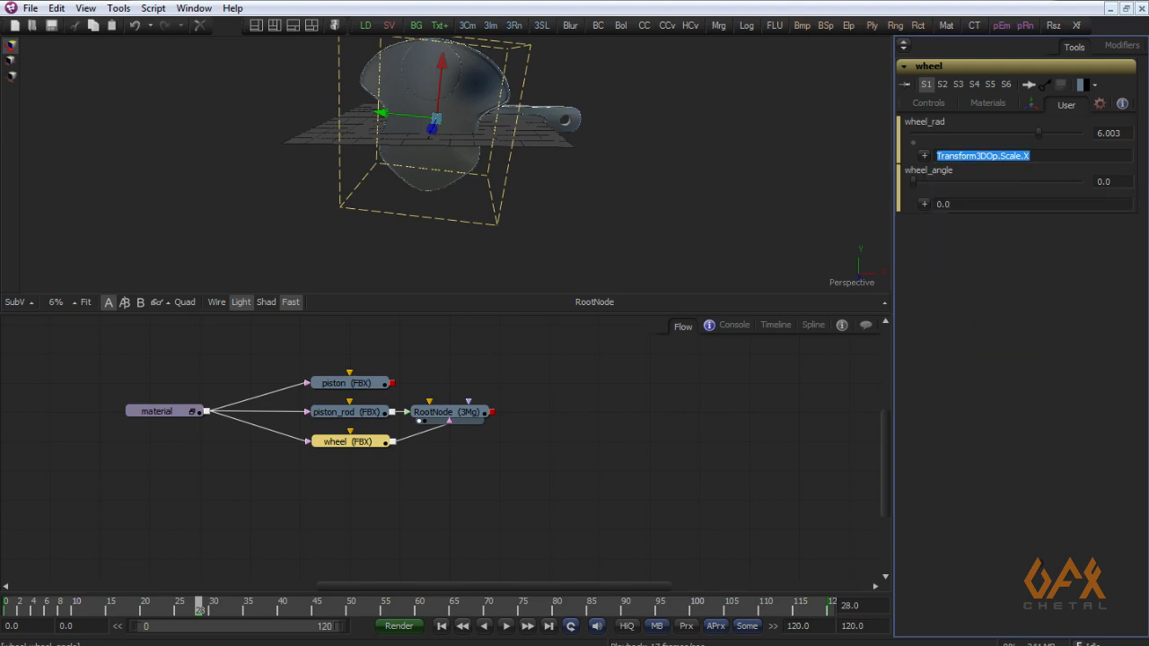
{"action": "left_click_drag", "start_coordinate": [925, 204], "coordinate": [924, 355]}
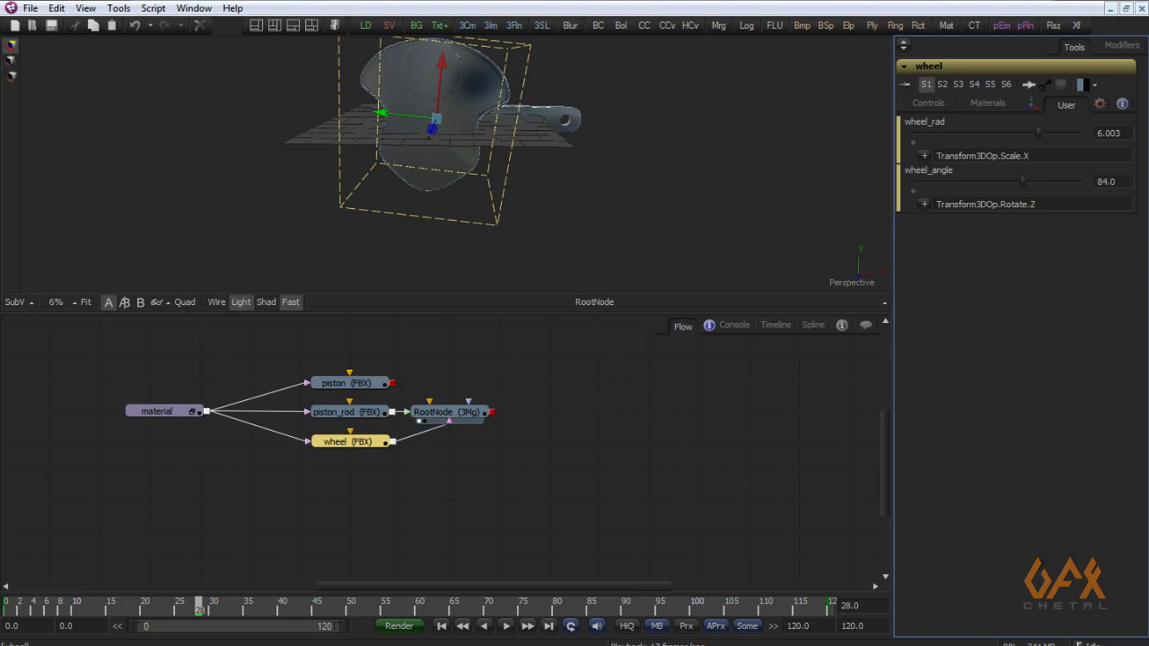
{"action": "left_click", "coordinate": [1033, 104]}
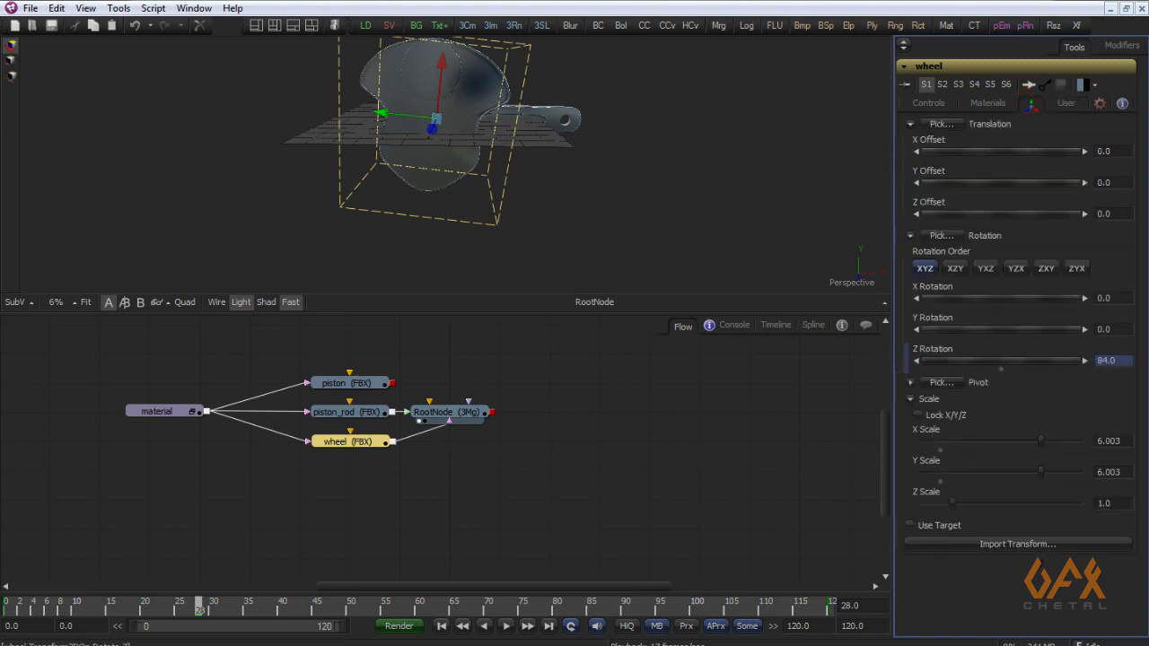
{"action": "left_click", "coordinate": [1067, 104]}
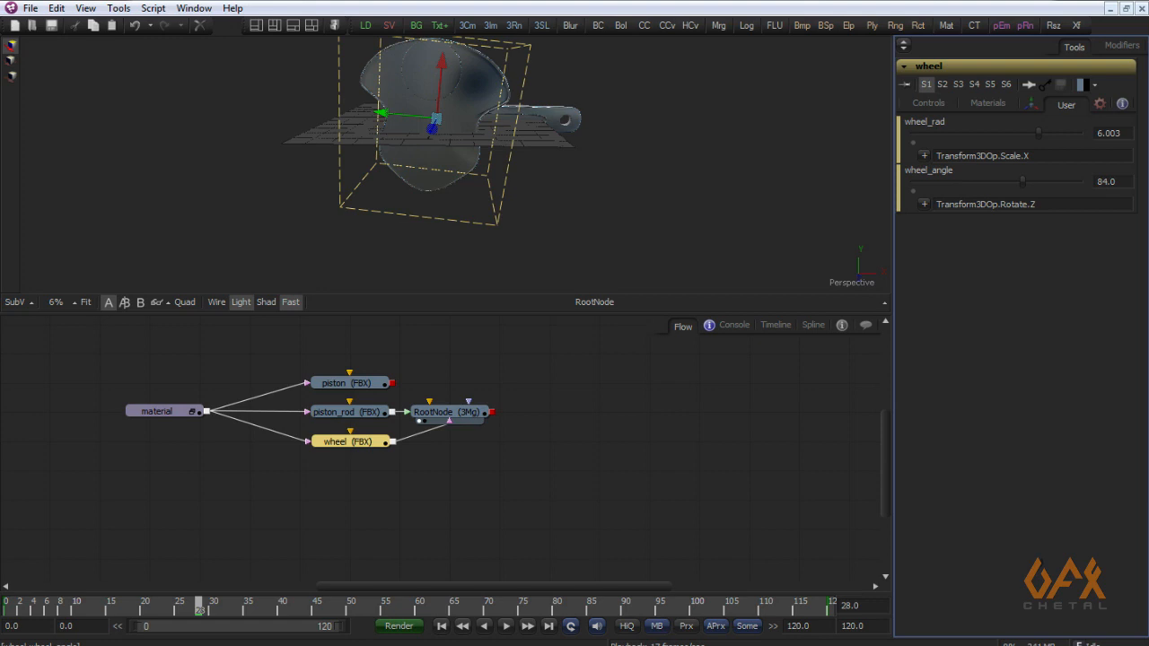
Step: Check the math functions in the Fusion scripting PDF and change the wheel_angle expression to math.rad(Transform3DOp.Rotate.Z)
{"action": "key", "text": "alt+Tab"}
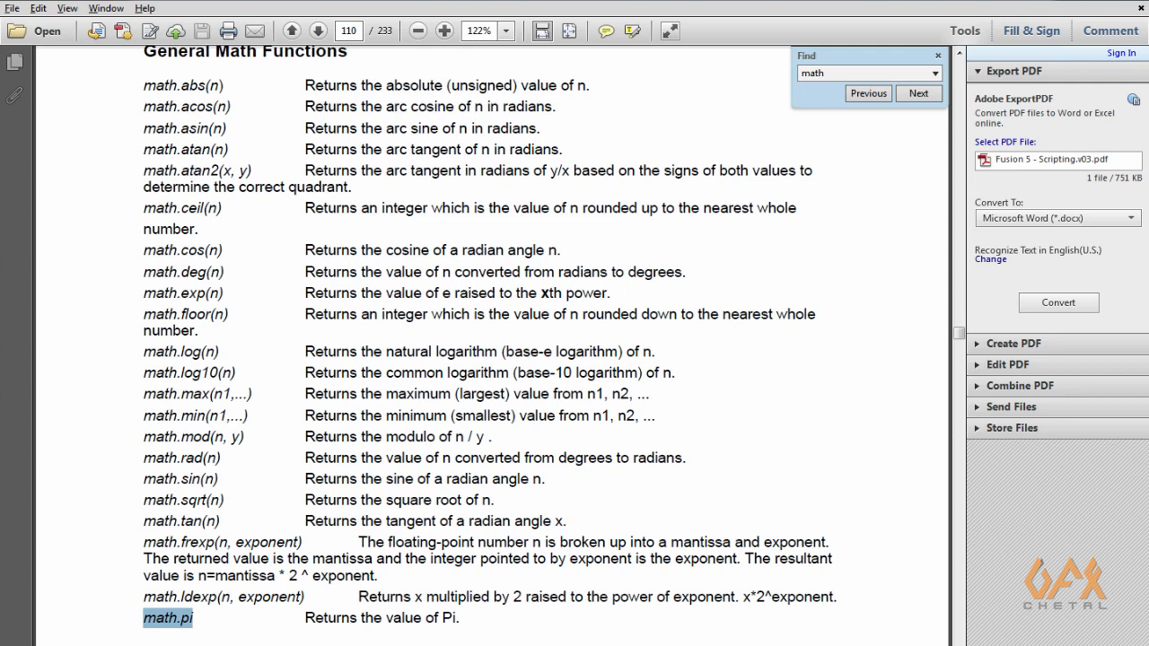
{"action": "scroll", "coordinate": [492, 346], "scroll_direction": "up", "scroll_amount": 2}
{"action": "scroll", "coordinate": [492, 346], "scroll_direction": "down", "scroll_amount": 1}
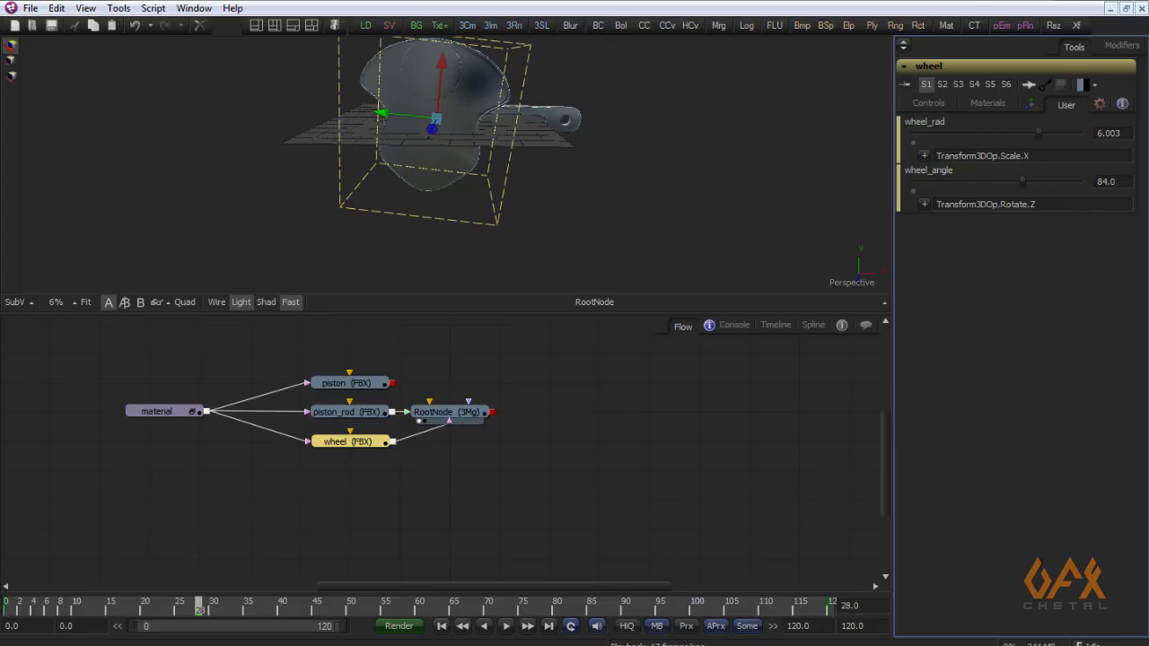
{"action": "left_click", "coordinate": [937, 204]}
{"action": "type", "text": "math."}
{"action": "type", "text": "rad("}
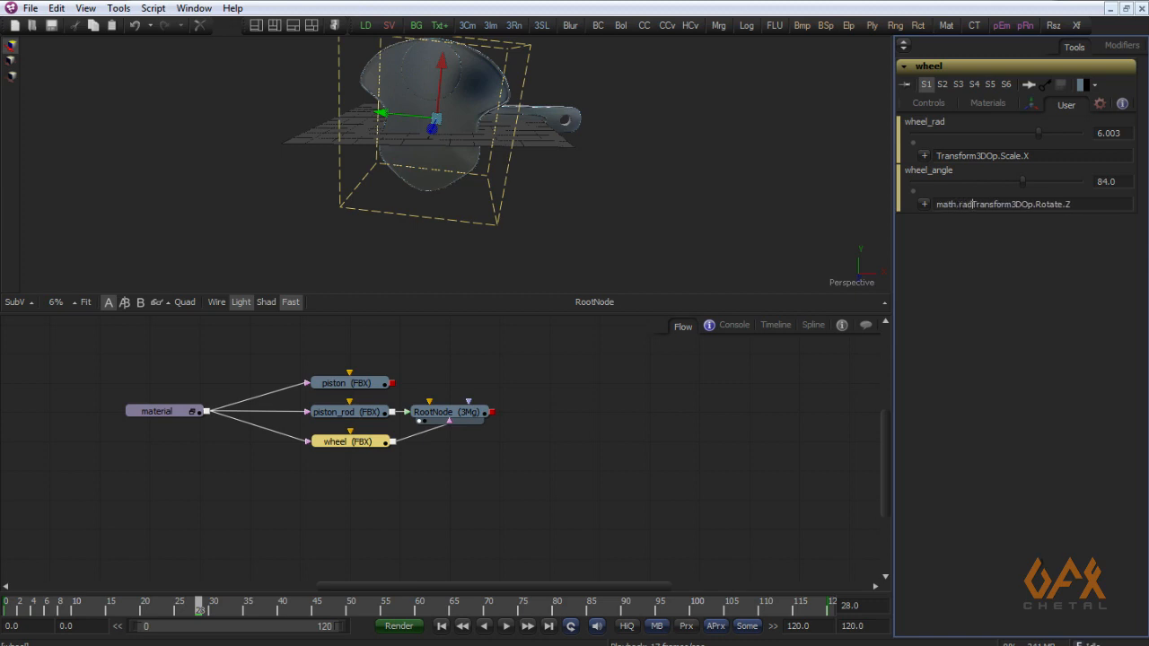
{"action": "left_click", "coordinate": [1096, 204]}
{"action": "type", "text": ")"}
{"action": "left_click", "coordinate": [652, 429]}
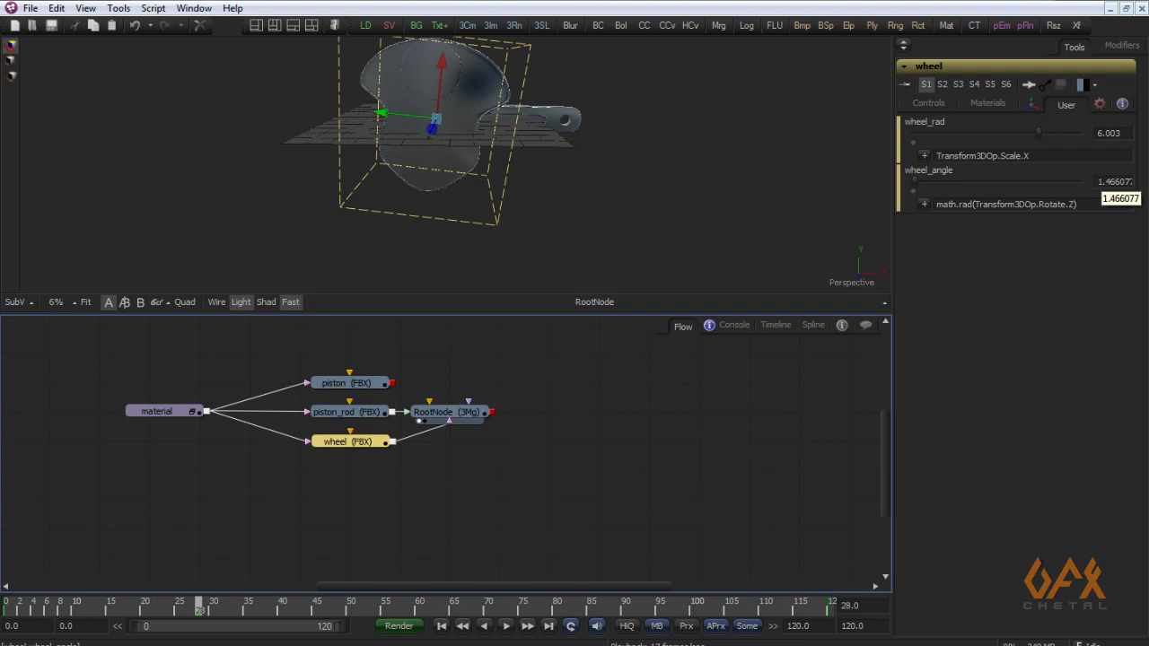
Step: Give piston_rod's X Offset an expression linked to the wheel's radius control, wheel.wheel_rad
{"action": "left_click", "coordinate": [345, 412]}
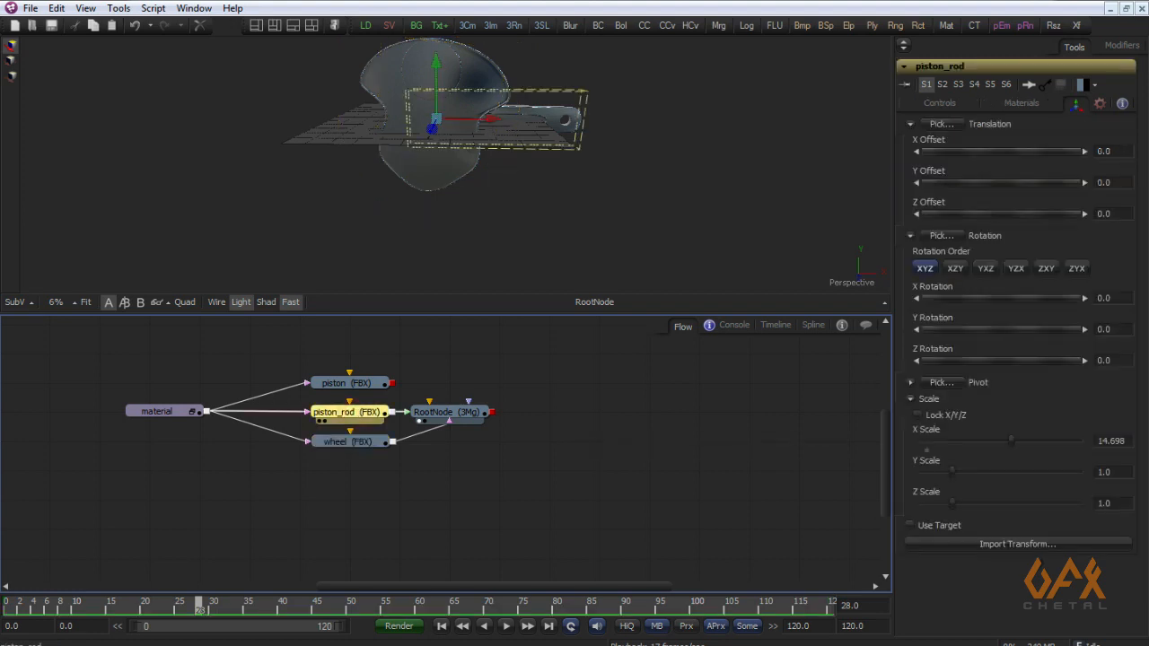
{"action": "left_click_drag", "start_coordinate": [345, 412], "coordinate": [341, 409]}
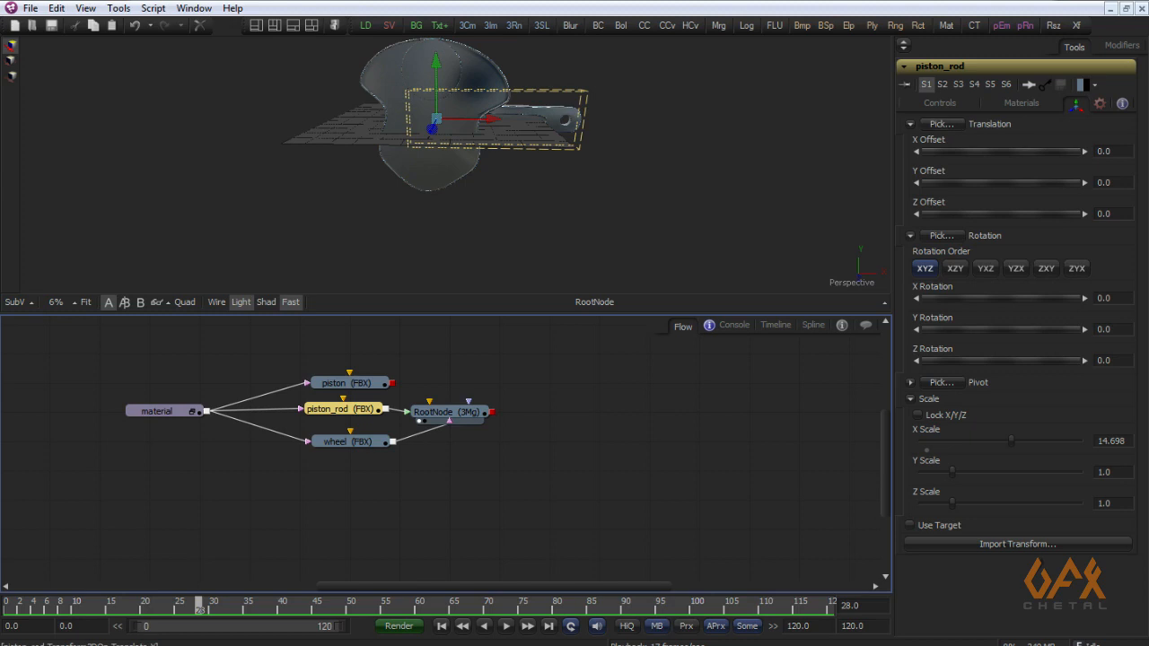
{"action": "right_click", "coordinate": [942, 140]}
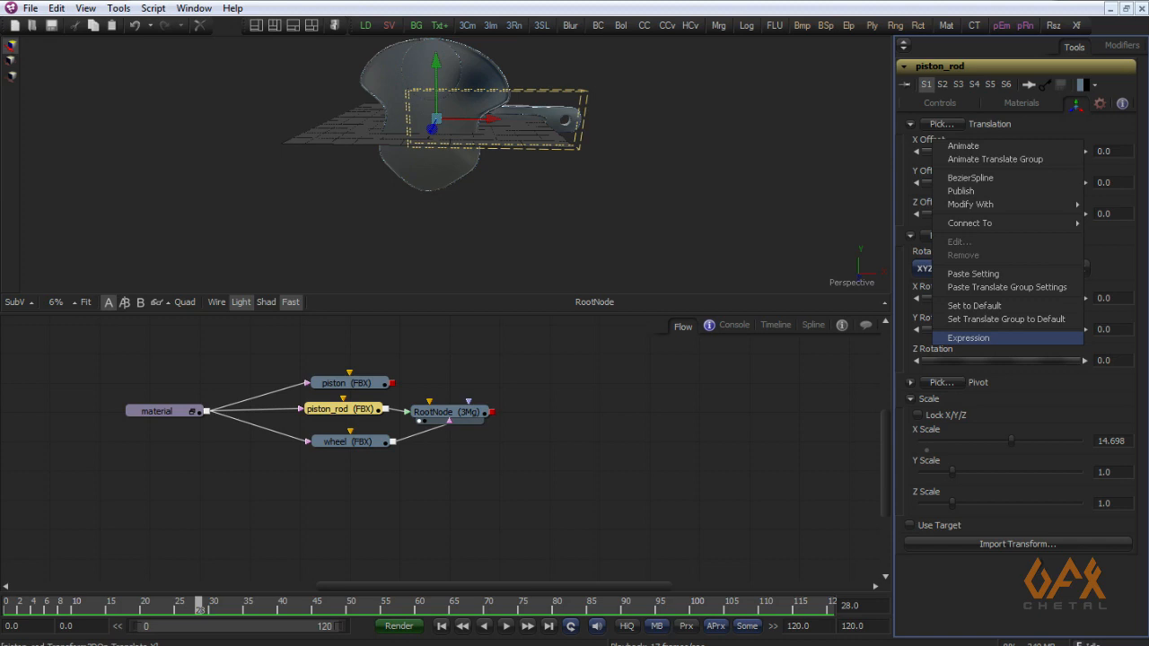
{"action": "left_click", "coordinate": [970, 338]}
{"action": "double_click", "coordinate": [961, 175]}
{"action": "key", "text": "BackSpace"}
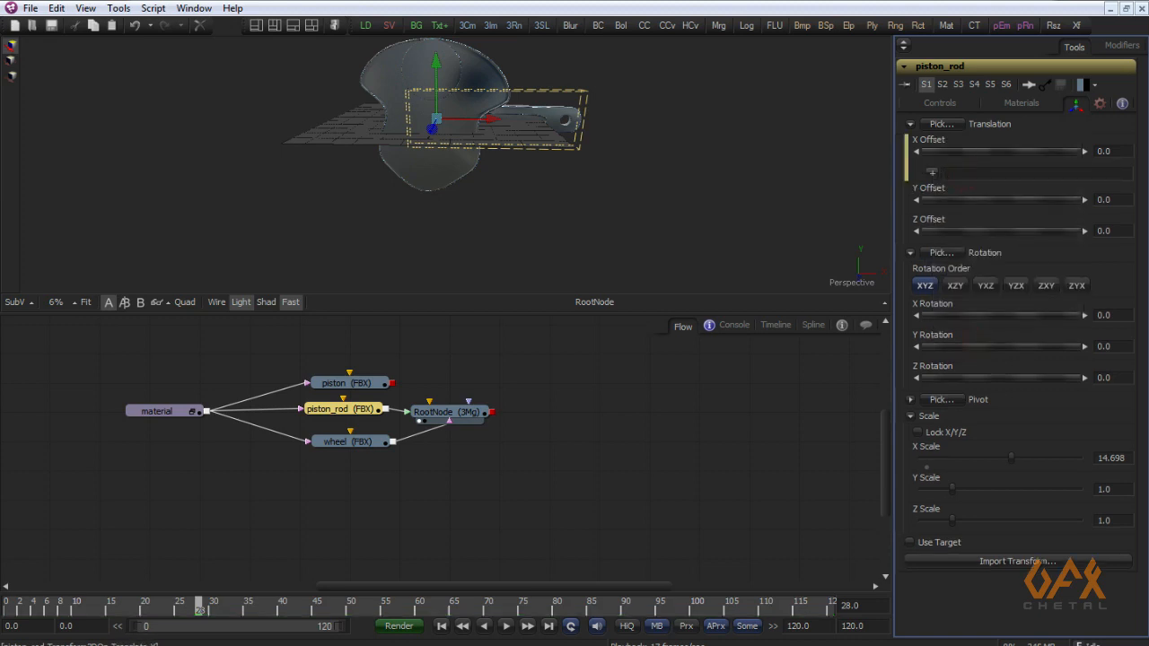
{"action": "left_click_drag", "start_coordinate": [298, 479], "coordinate": [388, 395]}
{"action": "left_click", "coordinate": [963, 173]}
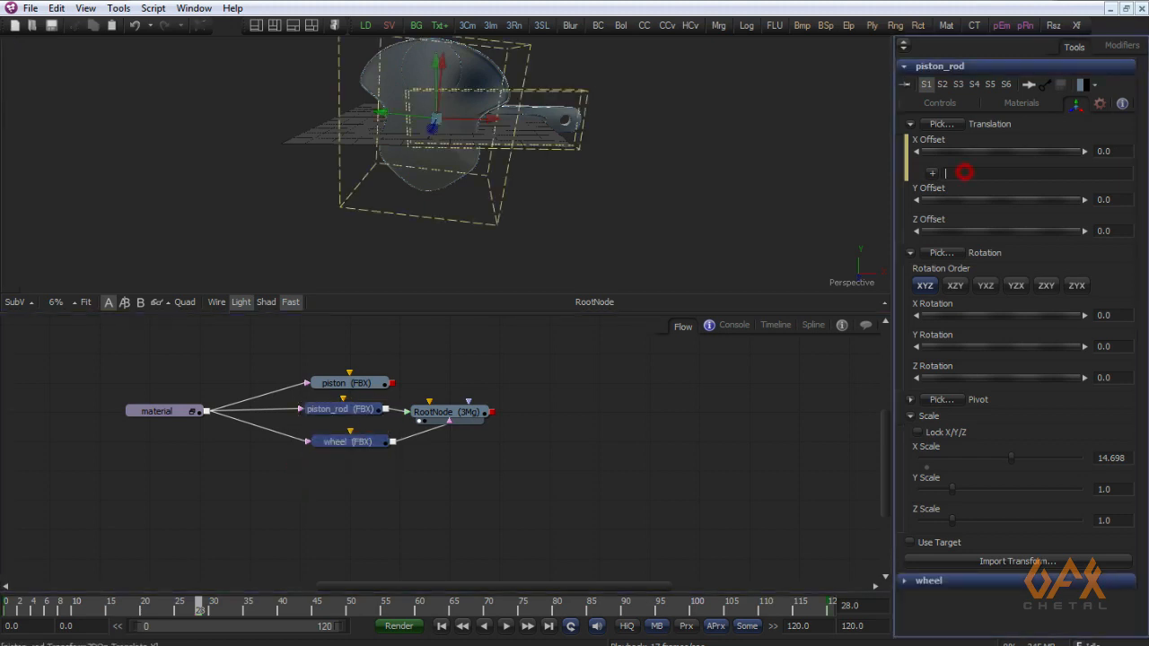
{"action": "left_click_drag", "start_coordinate": [932, 173], "coordinate": [926, 545]}
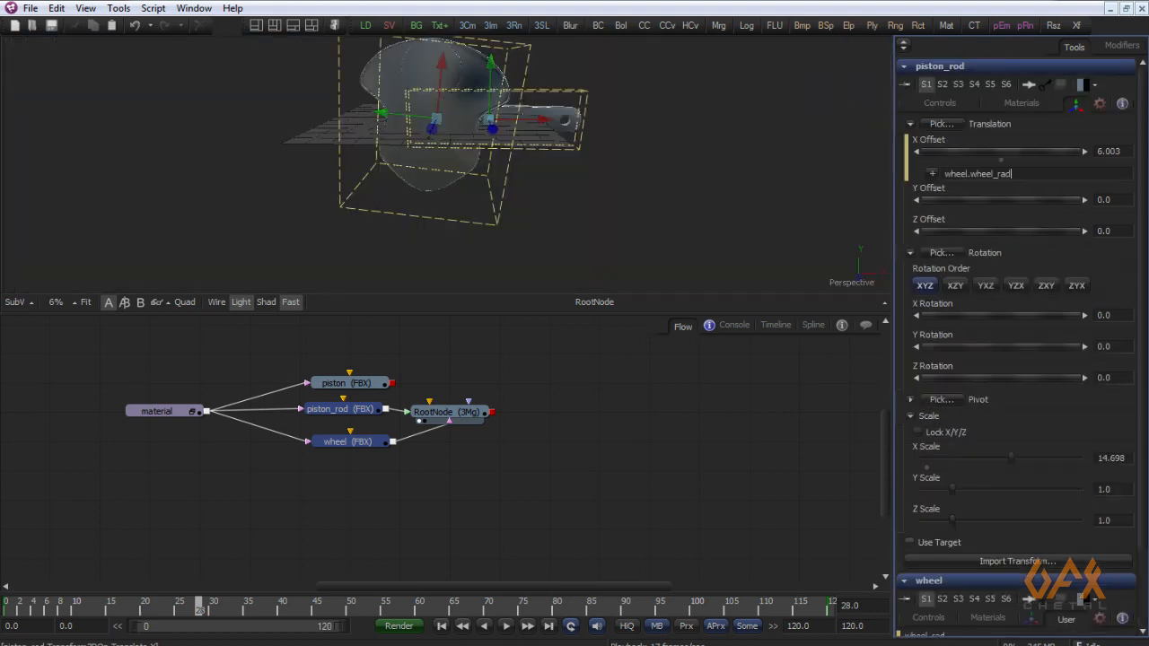
Step: Check the r*cos(θ) formula on the shaft-piston slide and extend piston_rod's X Offset expression to wheel.wheel_rad * math.cos(wheel.wheel_angle)
{"action": "left_click", "coordinate": [1013, 173]}
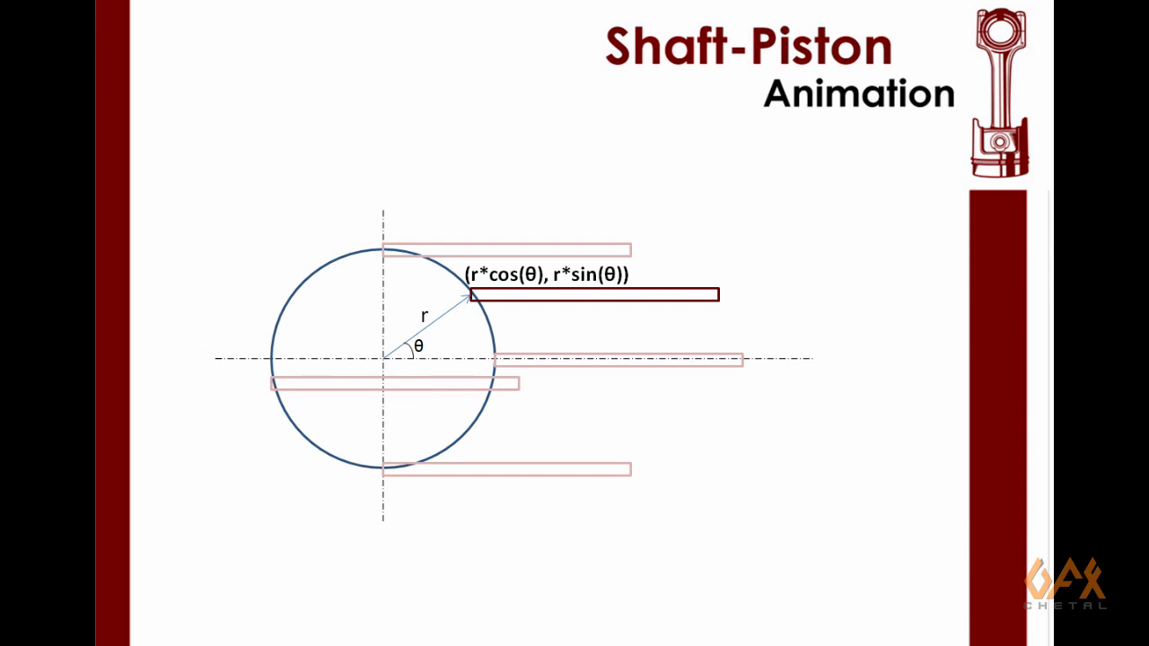
{"action": "key", "text": "alt+Tab"}
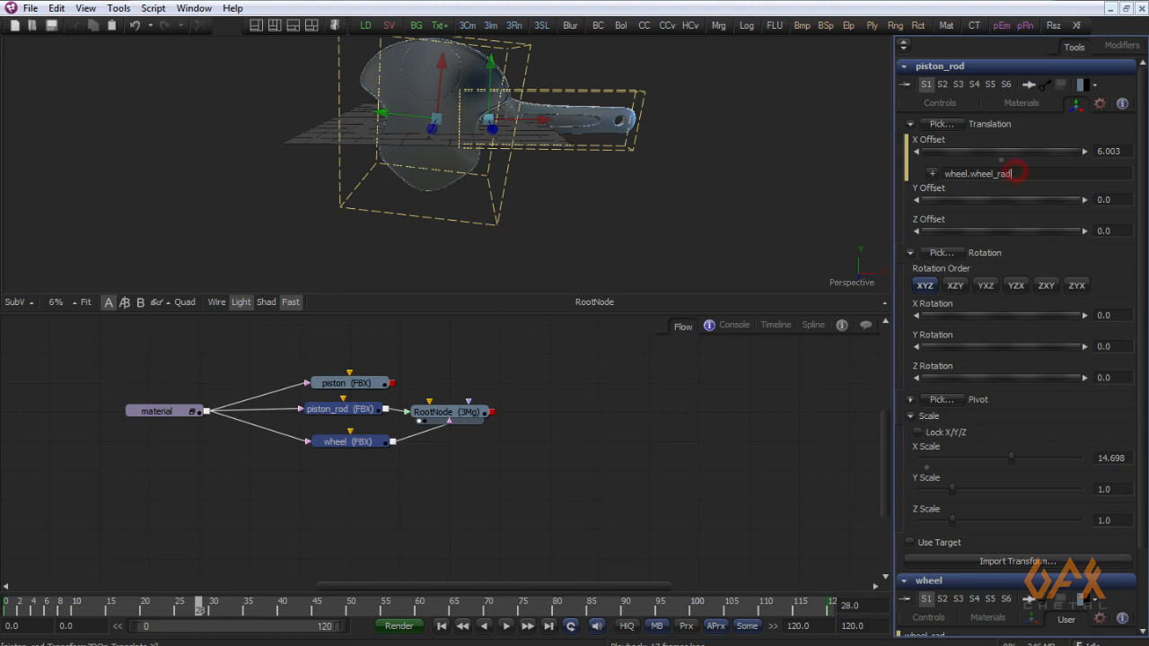
{"action": "type", "text": "* math.cos("}
{"action": "left_click_drag", "start_coordinate": [932, 174], "coordinate": [940, 593]}
{"action": "scroll", "coordinate": [941, 593], "scroll_direction": "down", "scroll_amount": 1}
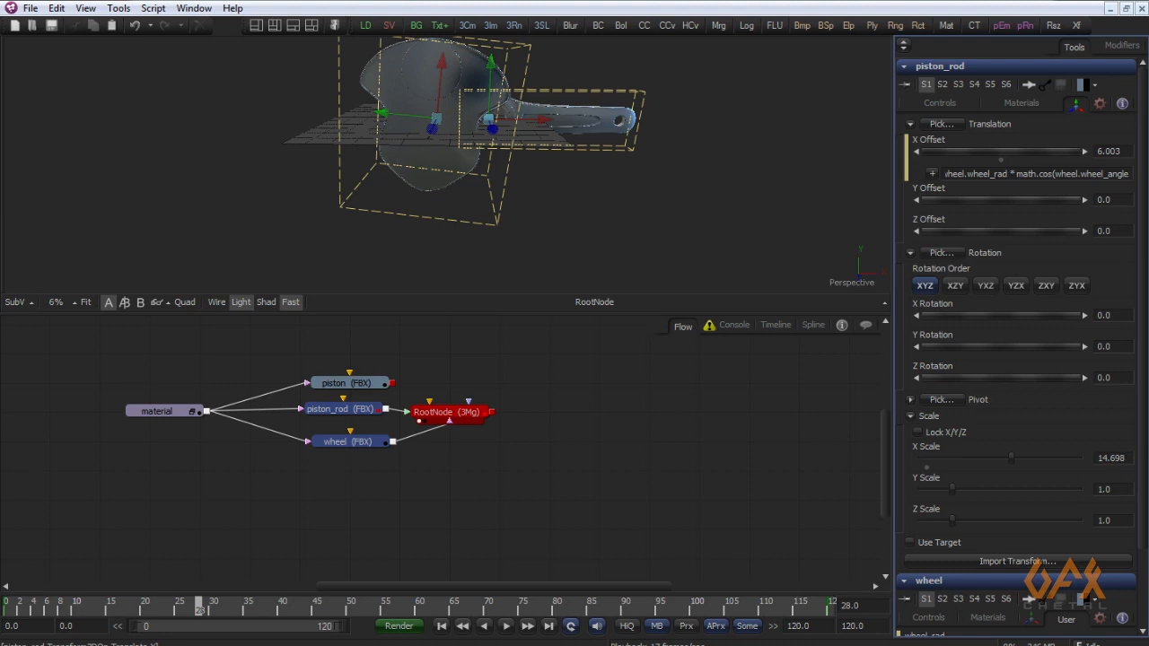
{"action": "type", "text": ")"}
{"action": "key", "text": "Return"}
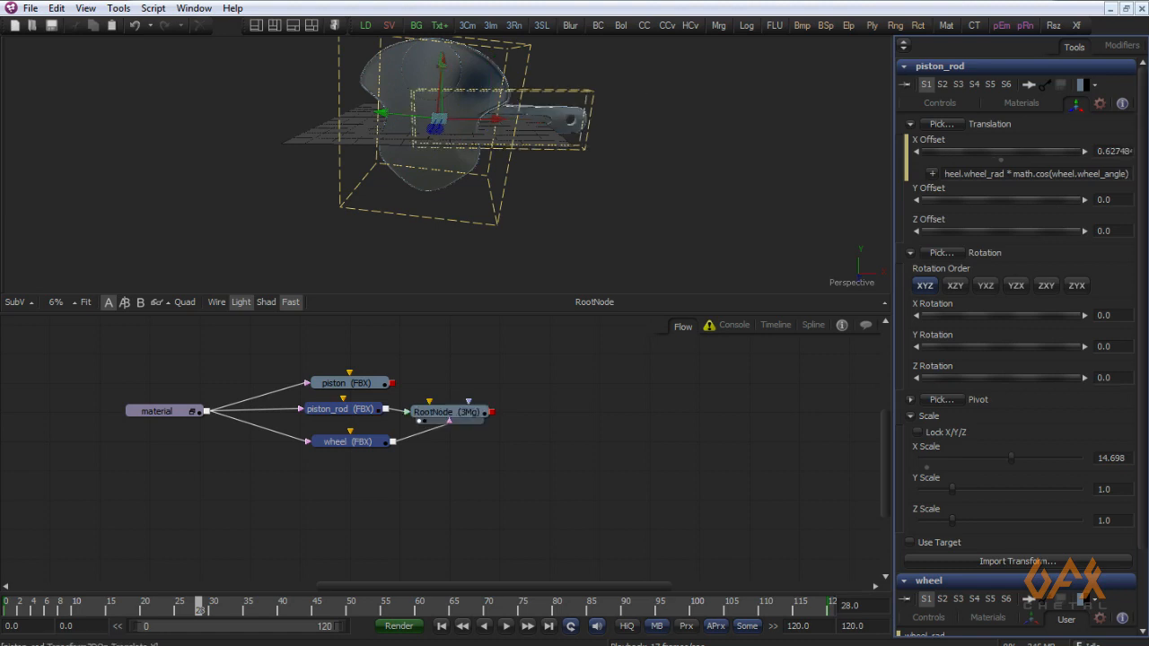
Step: Copy the X Offset expression to piston_rod's Y Offset and change it to wheel.wheel_rad * math.sin(wheel.wheel_angle)
{"action": "left_click_drag", "start_coordinate": [1130, 174], "coordinate": [937, 175]}
{"action": "key", "text": "ctrl+c"}
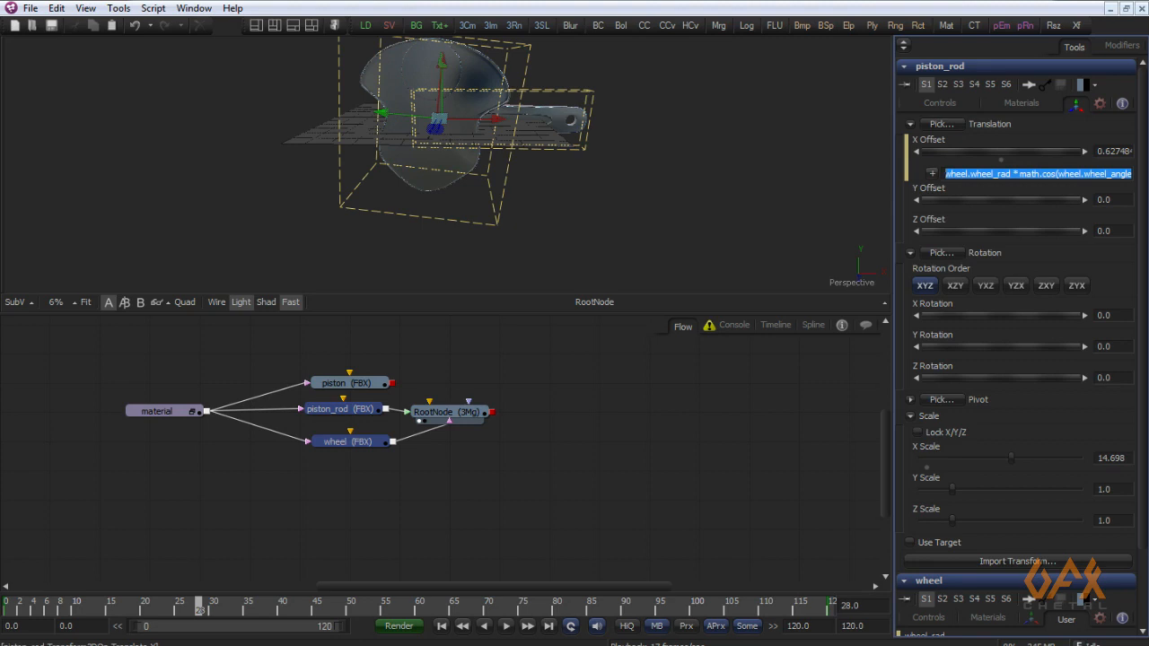
{"action": "left_click", "coordinate": [932, 187]}
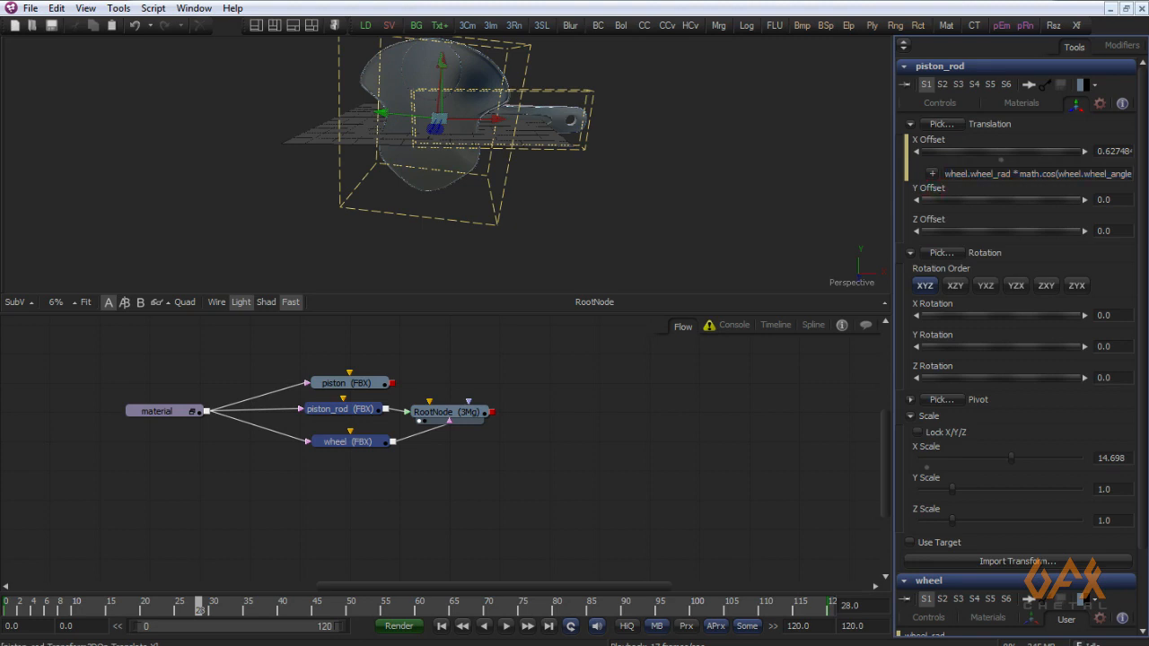
{"action": "right_click", "coordinate": [933, 188]}
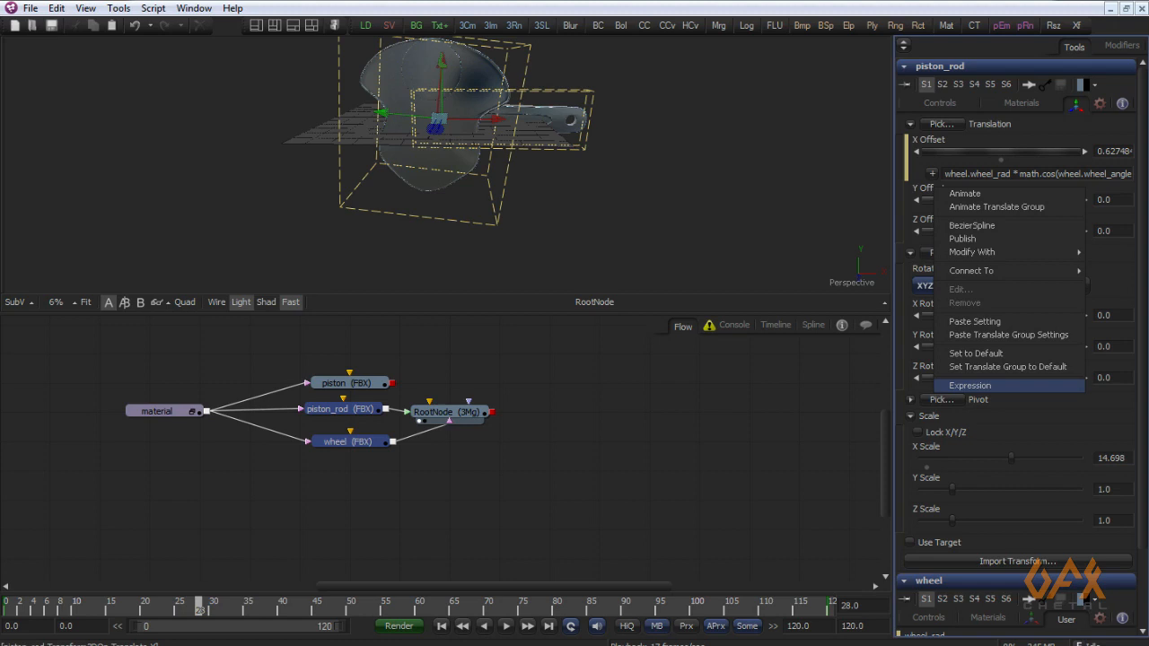
{"action": "left_click", "coordinate": [974, 385]}
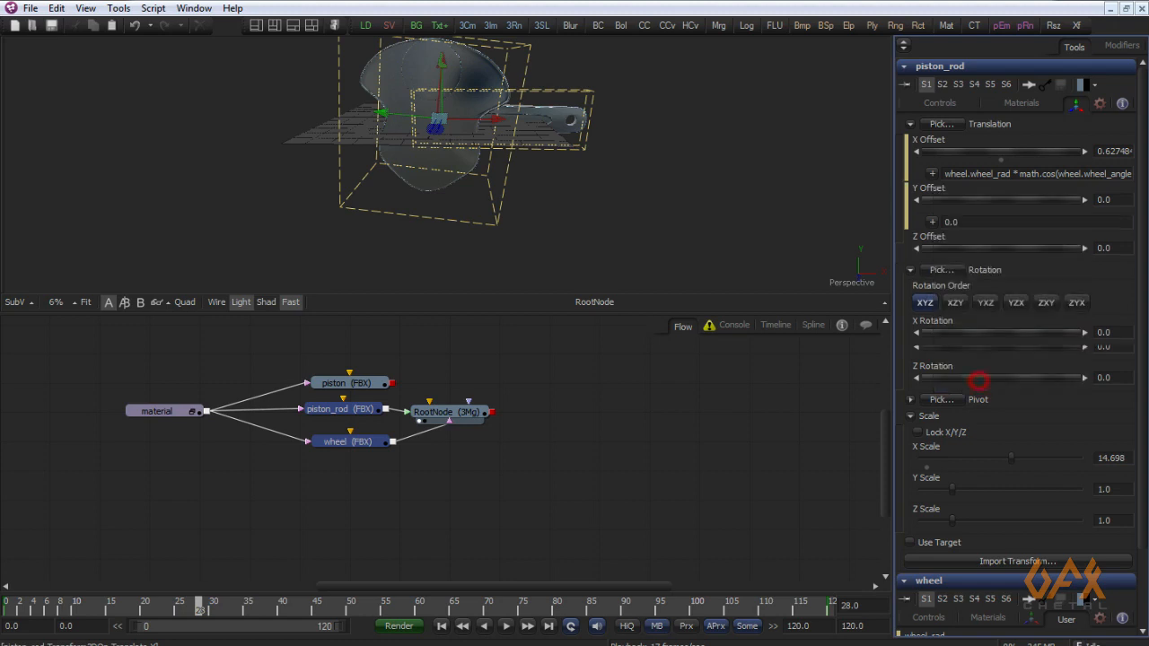
{"action": "left_click_drag", "start_coordinate": [963, 223], "coordinate": [932, 222]}
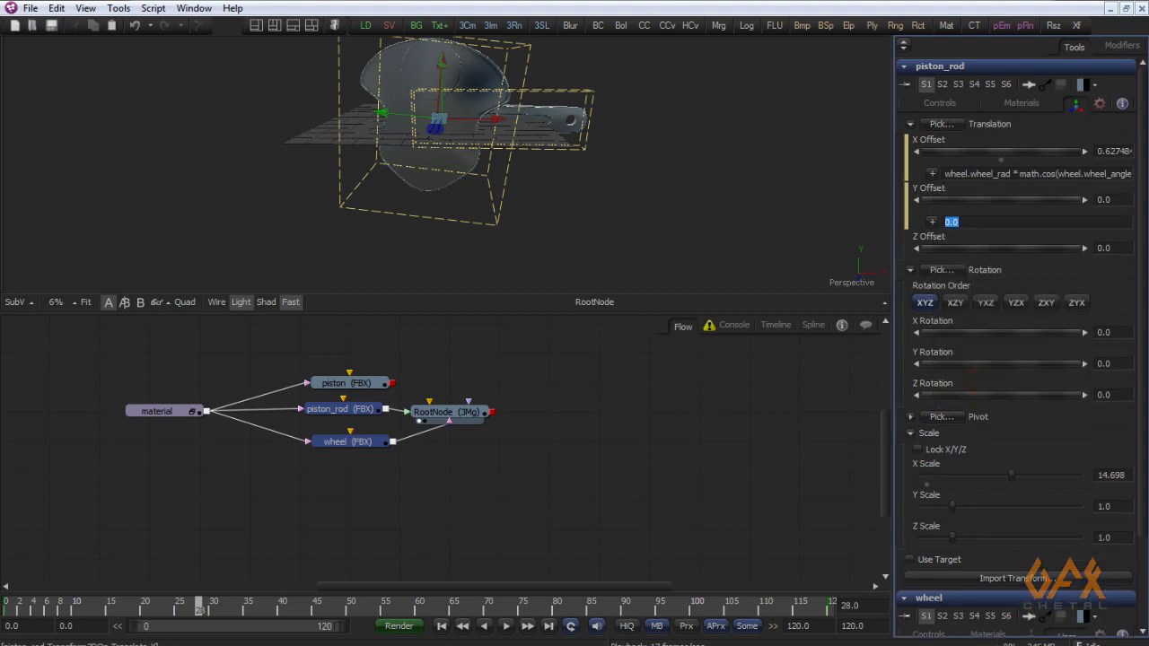
{"action": "key", "text": "ctrl+v"}
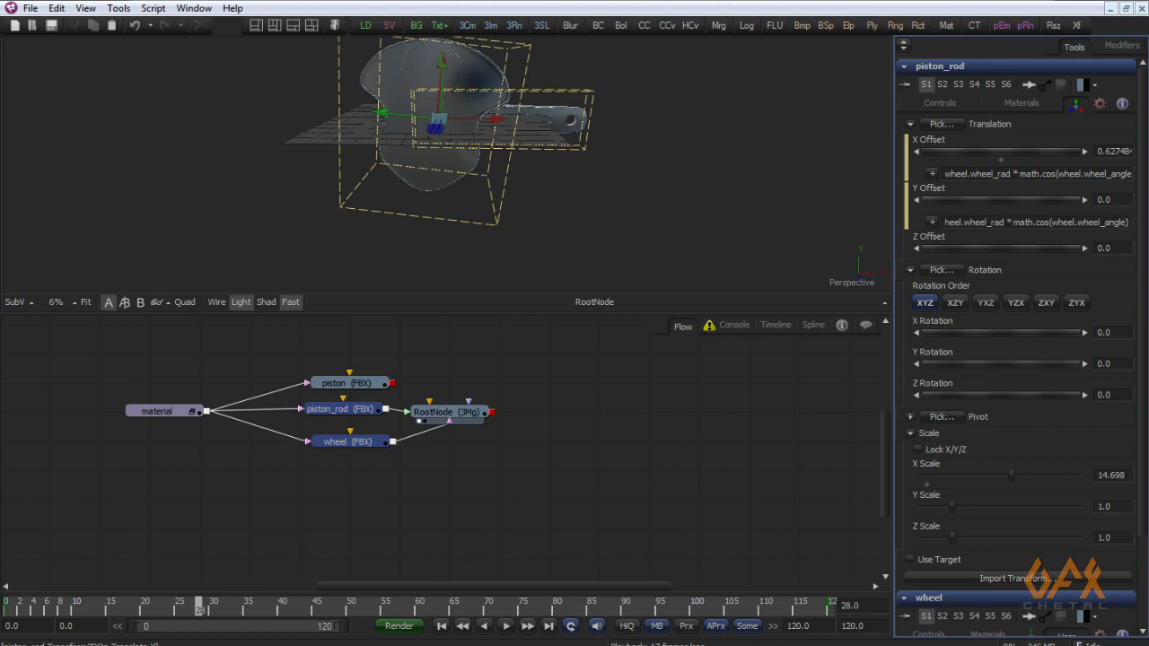
{"action": "double_click", "coordinate": [1048, 221]}
{"action": "key", "text": "BackSpace"}
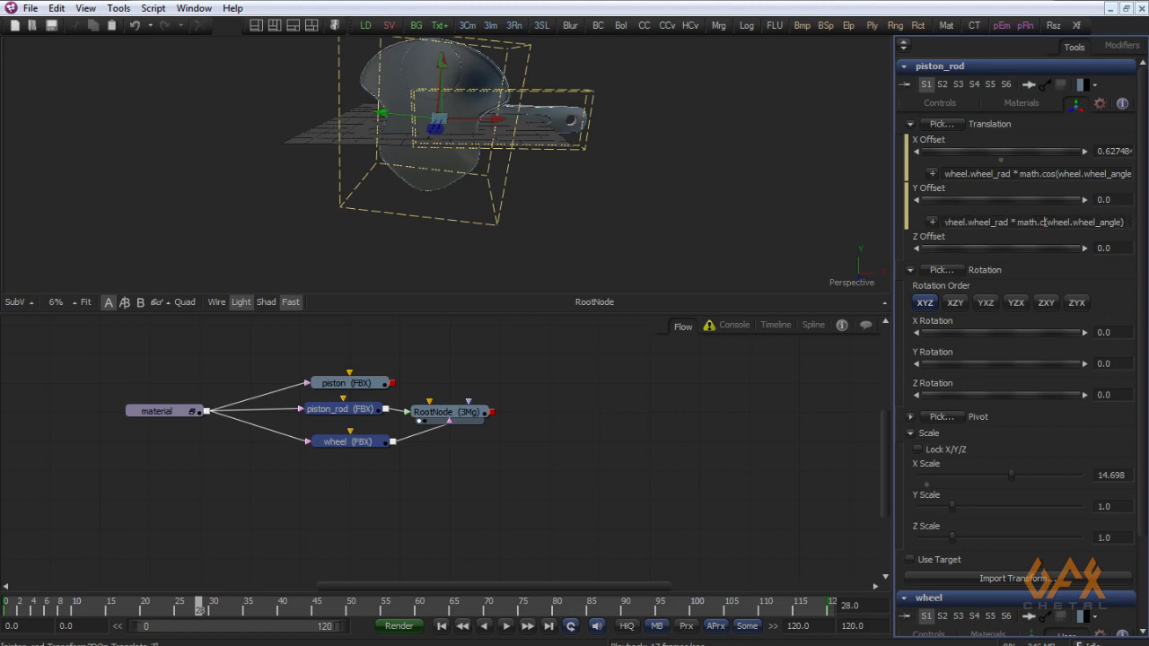
{"action": "type", "text": "sin"}
{"action": "left_click", "coordinate": [659, 403]}
Step: Move piston_rod along Z onto the wheel's crank pin, with a Z Offset of about 9.09
{"action": "left_click_drag", "start_coordinate": [669, 121], "coordinate": [574, 134]}
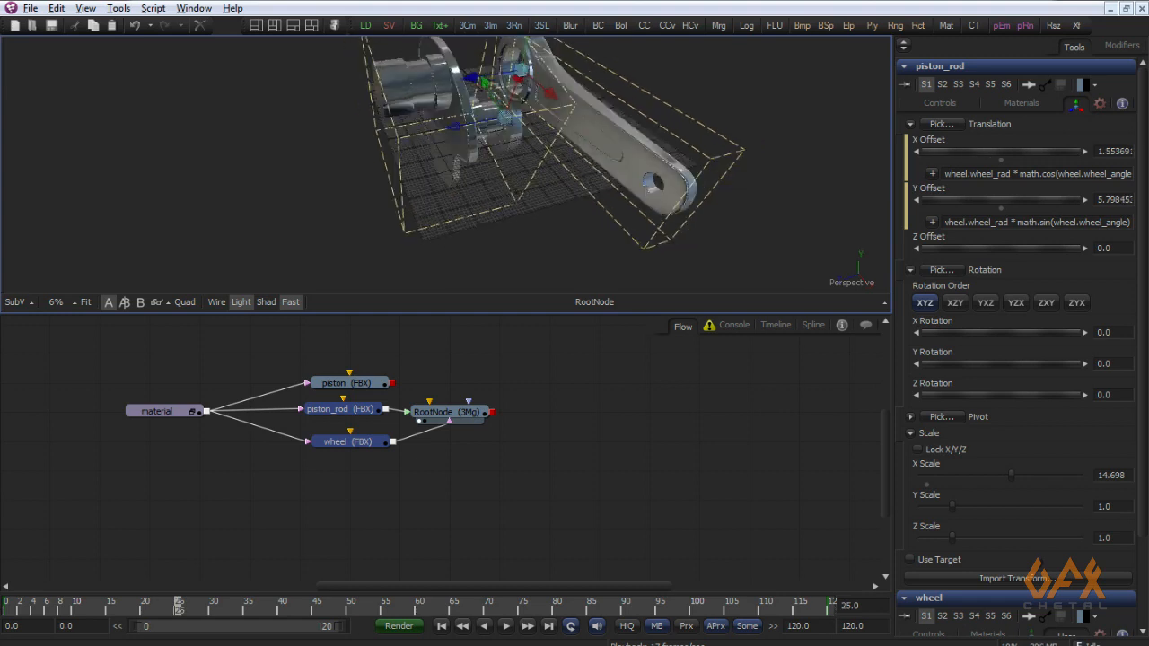
{"action": "left_click", "coordinate": [252, 484]}
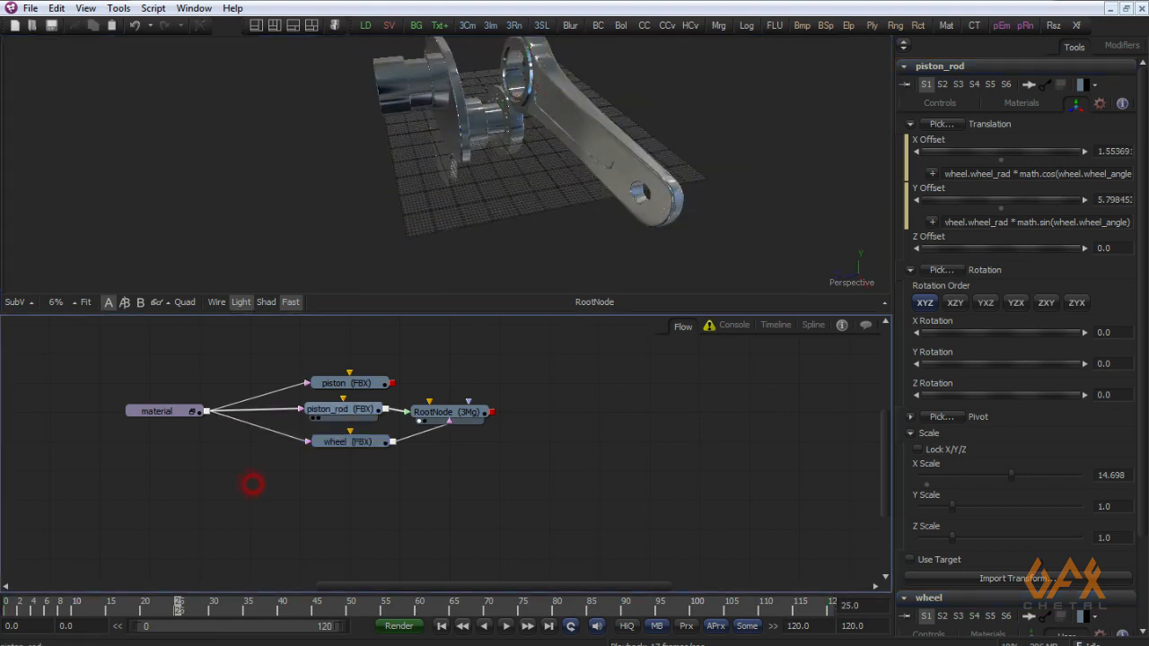
{"action": "left_click", "coordinate": [327, 409]}
{"action": "left_click", "coordinate": [946, 249]}
{"action": "left_click_drag", "start_coordinate": [946, 249], "coordinate": [1080, 249]}
Step: Play the animation from frame 0 to check how the rod follows the wheel, and stop playback
{"action": "left_click_drag", "start_coordinate": [592, 198], "coordinate": [381, 149]}
{"action": "left_click_drag", "start_coordinate": [33, 604], "coordinate": [5, 604]}
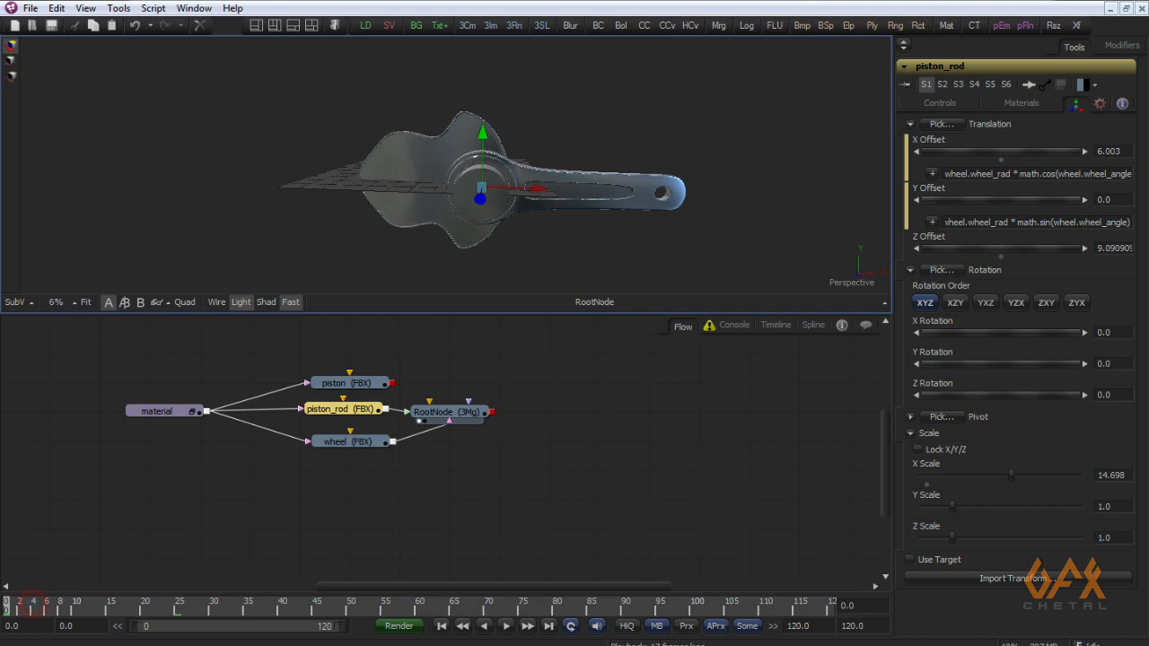
{"action": "left_click", "coordinate": [505, 626]}
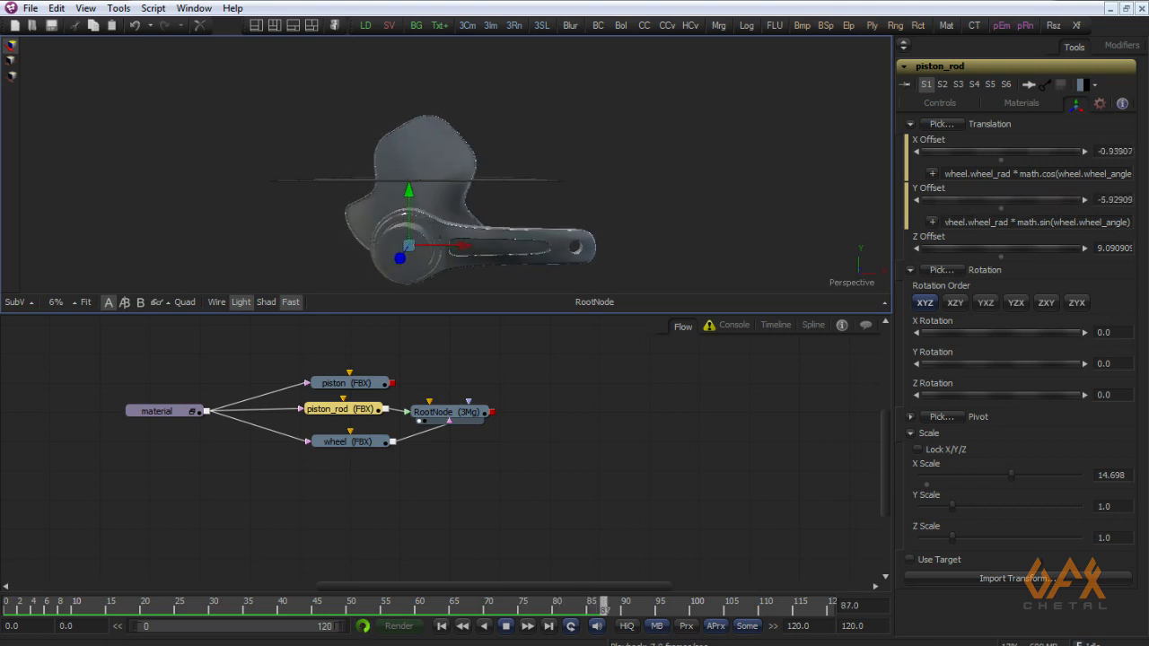
{"action": "key", "text": "space"}
Step: Add an animatable number control named rod_max_ang to the wheel tool's User page
{"action": "left_click", "coordinate": [340, 443]}
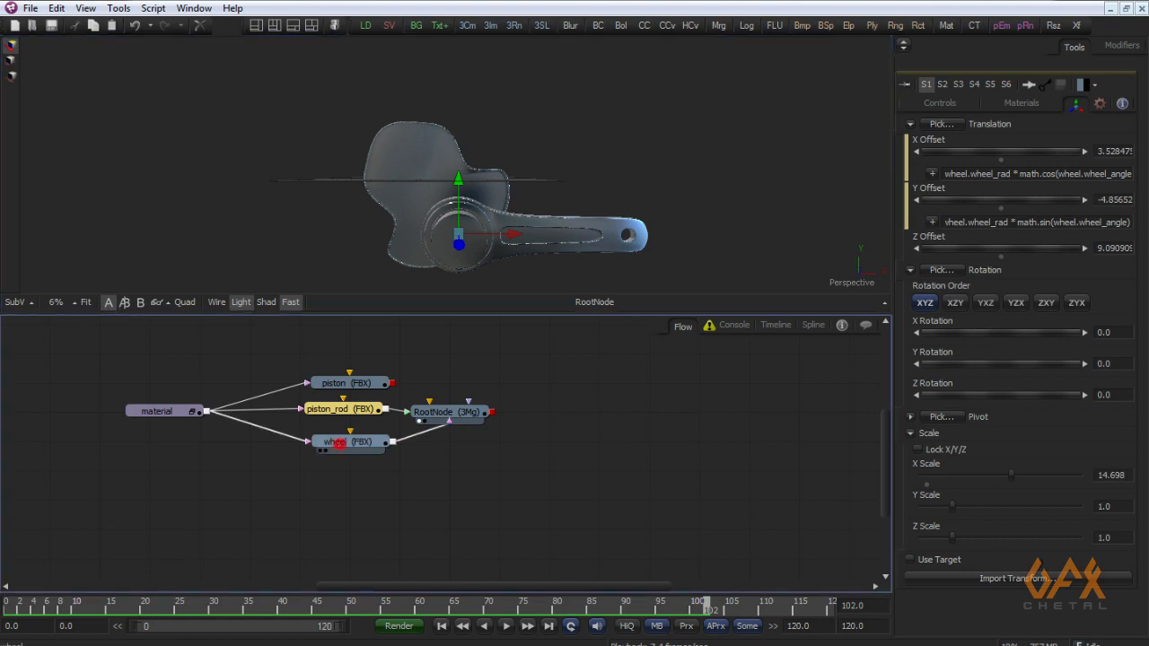
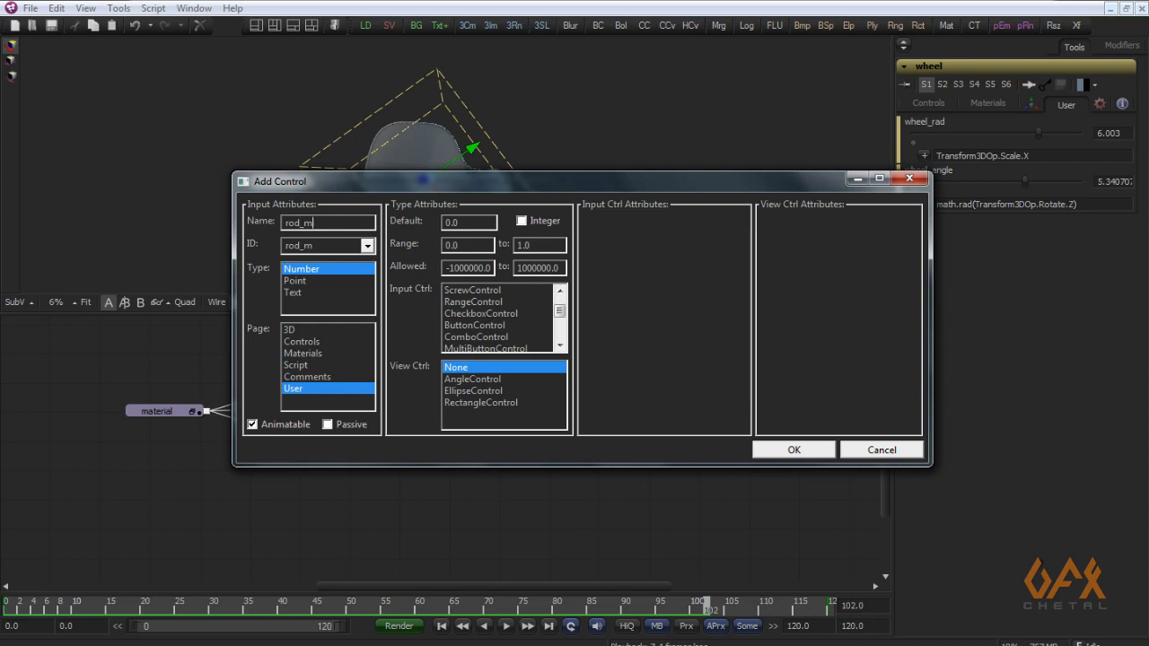
{"action": "type", "text": "ang"}
{"action": "left_click", "coordinate": [763, 449]}
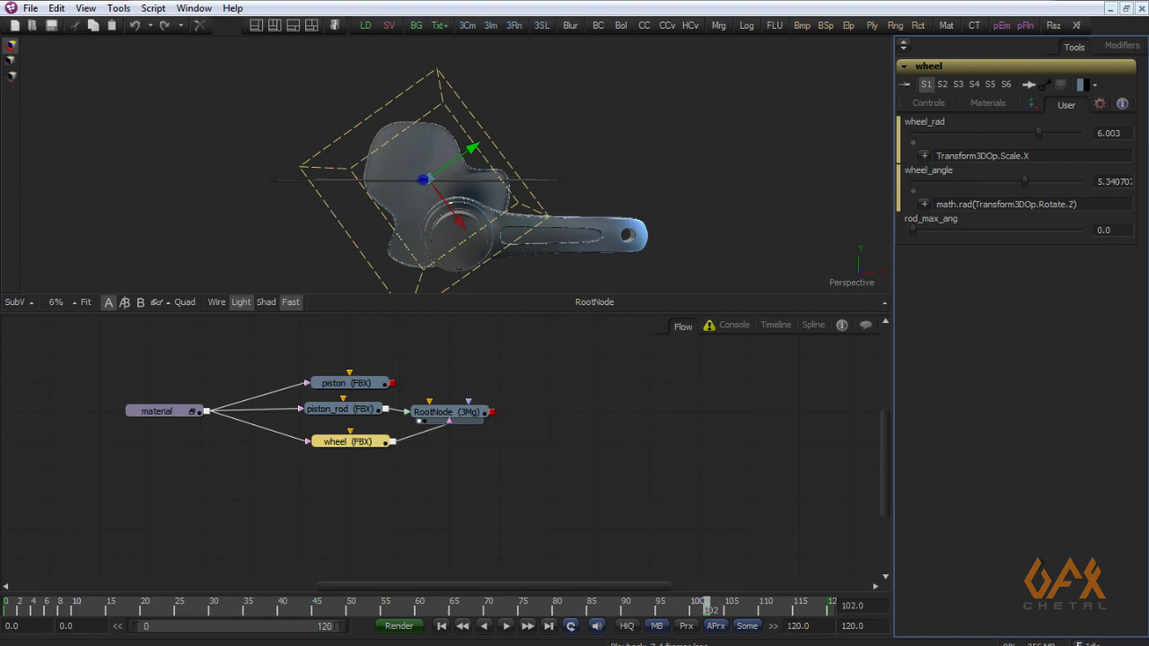
Step: Add another number control named rod_len to the wheel tool's User page
{"action": "right_click", "coordinate": [938, 68]}
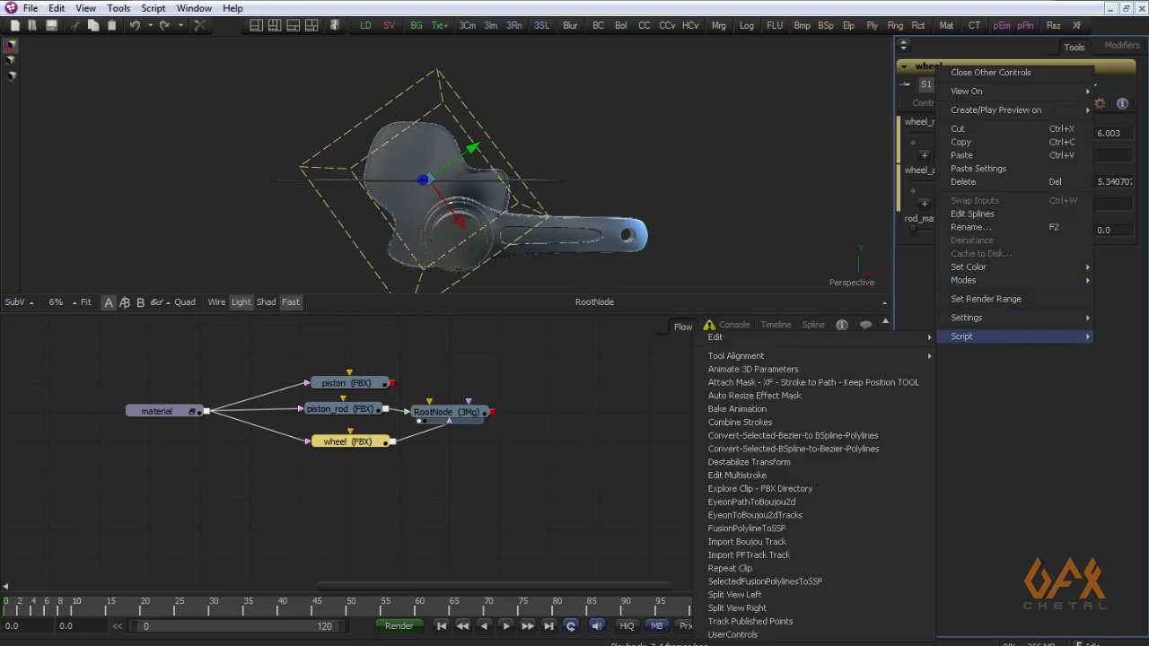
{"action": "mouse_move", "coordinate": [967, 318]}
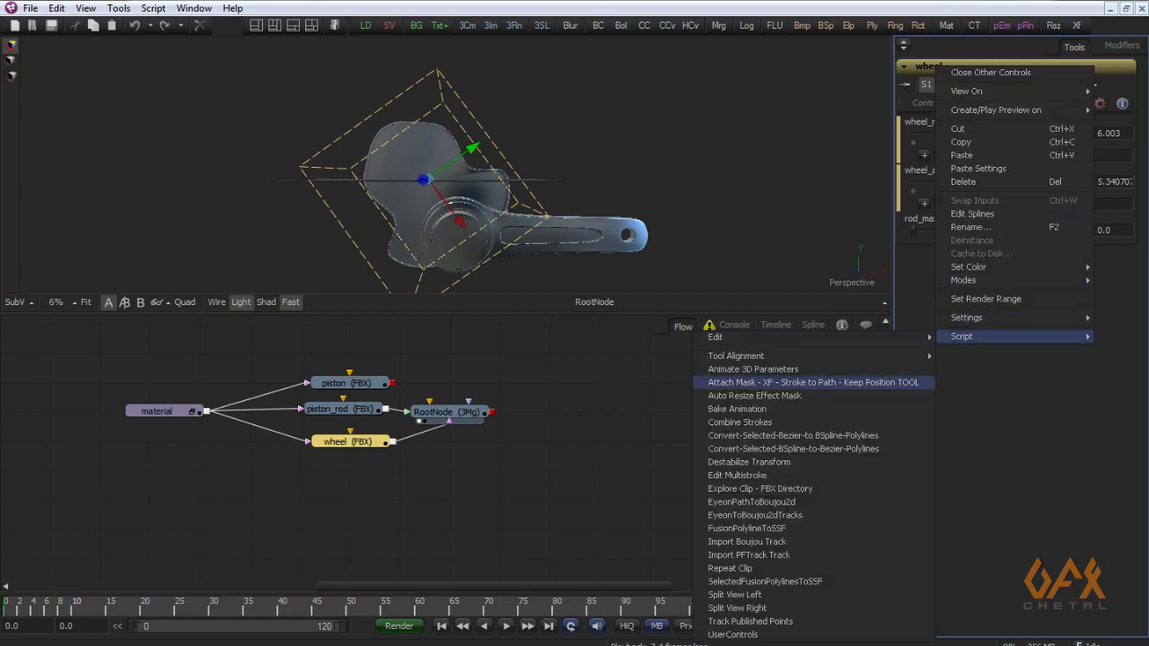
{"action": "left_click", "coordinate": [731, 635]}
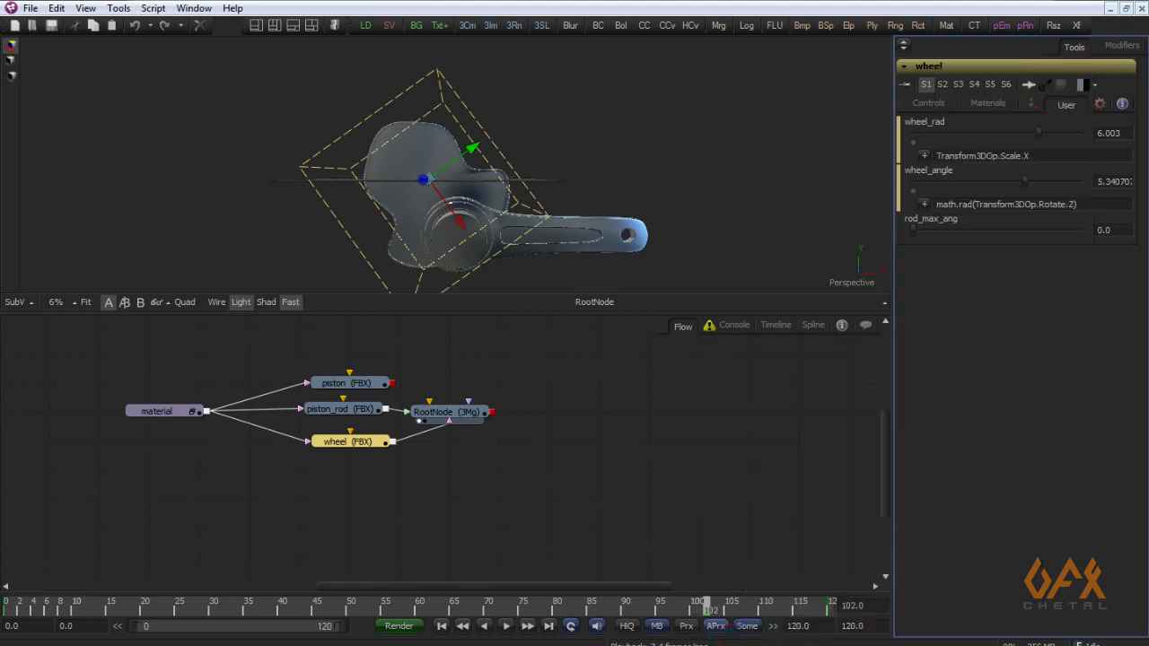
{"action": "key", "text": "ctrl+a"}
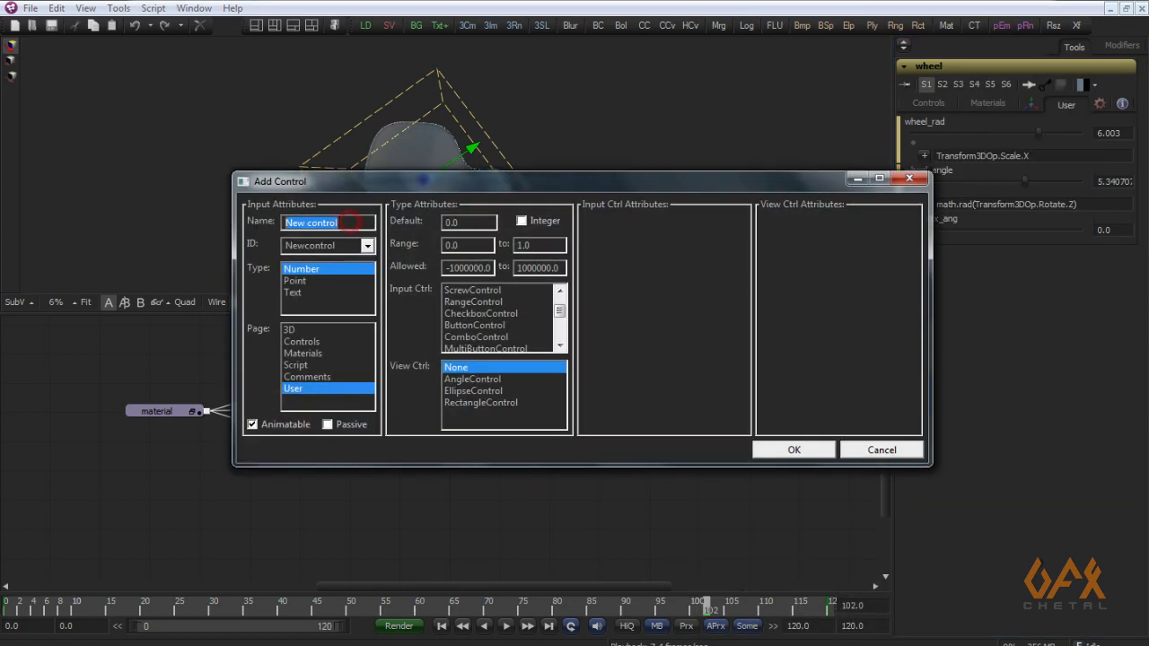
{"action": "type", "text": "rod_len"}
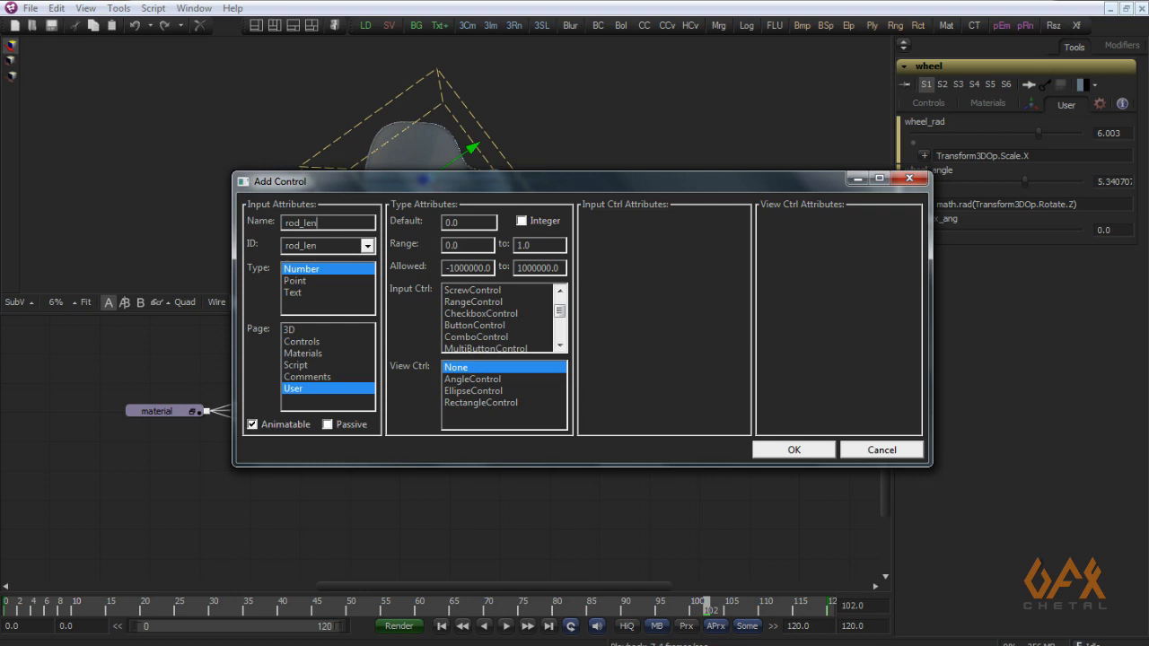
{"action": "left_click", "coordinate": [787, 449]}
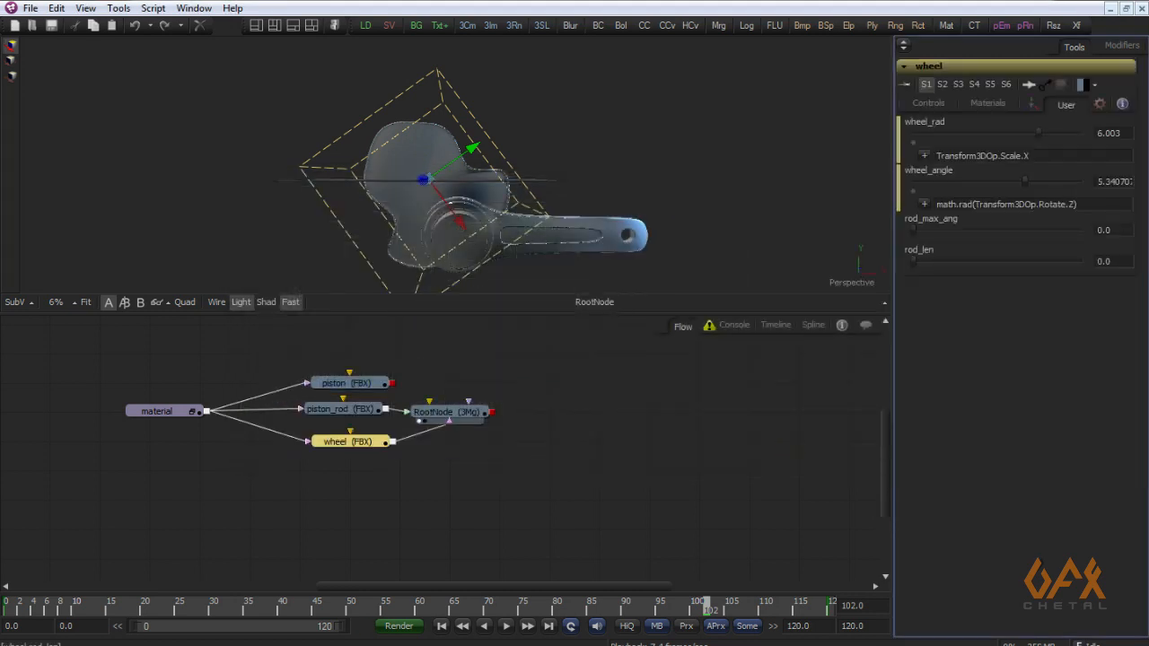
Step: Give rod_len an expression linked to piston_rod's X Scale, piston_rod.Transform3DOp.Scale.X
{"action": "right_click", "coordinate": [942, 250]}
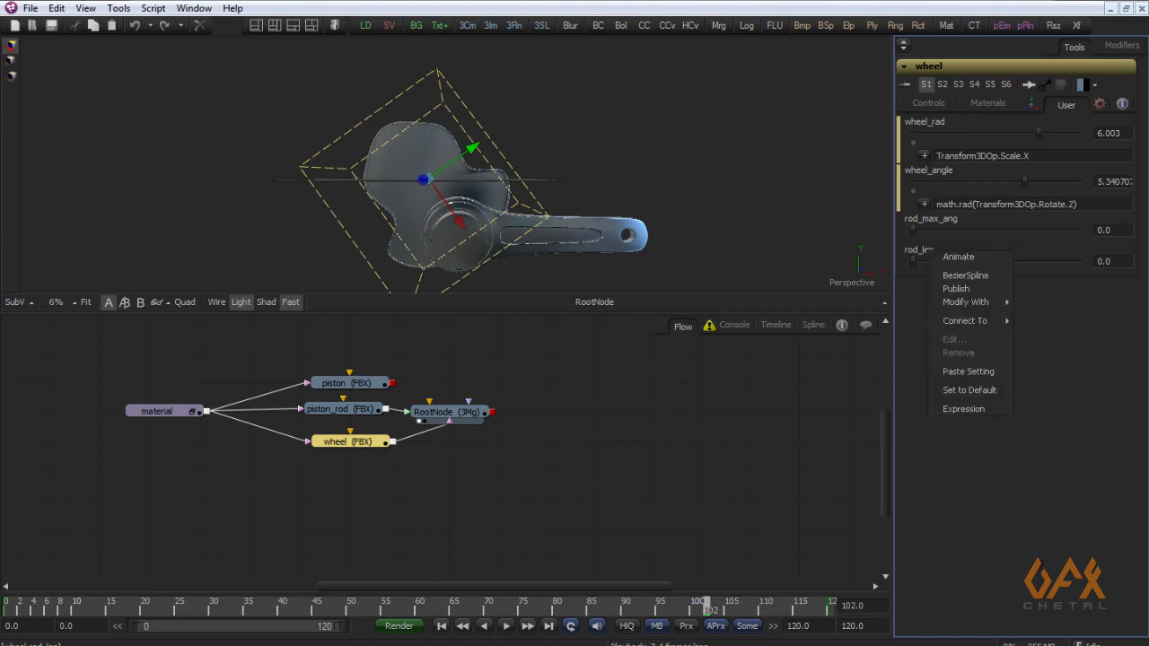
{"action": "left_click", "coordinate": [967, 412]}
{"action": "left_click_drag", "start_coordinate": [300, 481], "coordinate": [375, 402]}
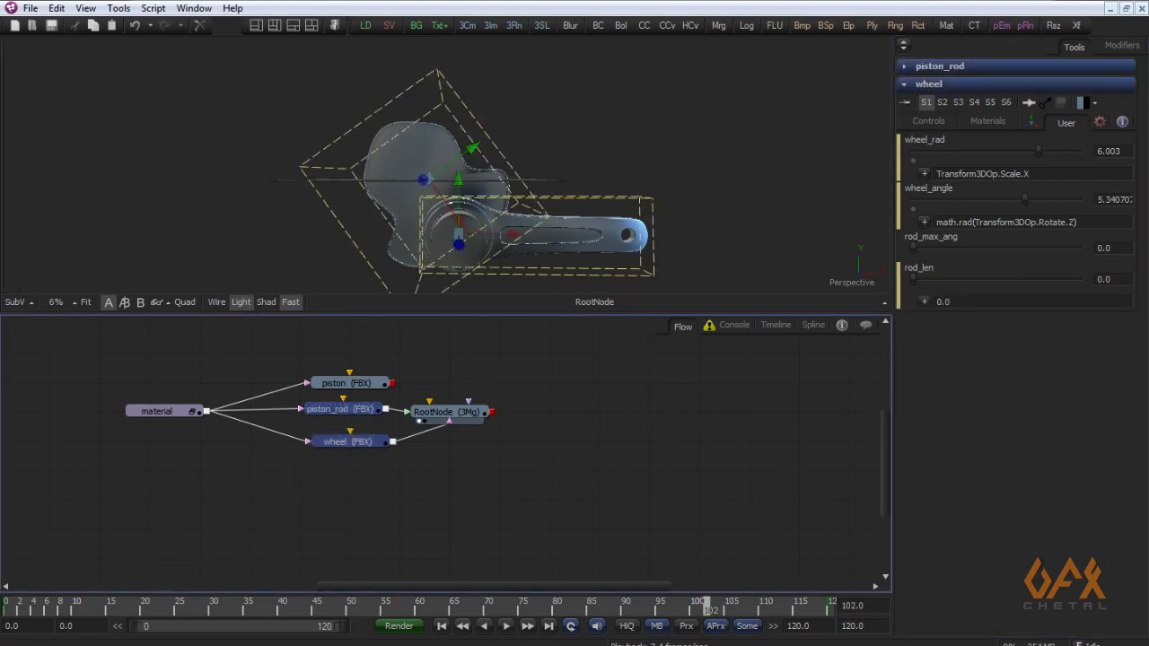
{"action": "left_click_drag", "start_coordinate": [924, 302], "coordinate": [946, 68]}
{"action": "left_click_drag", "start_coordinate": [930, 483], "coordinate": [923, 639]}
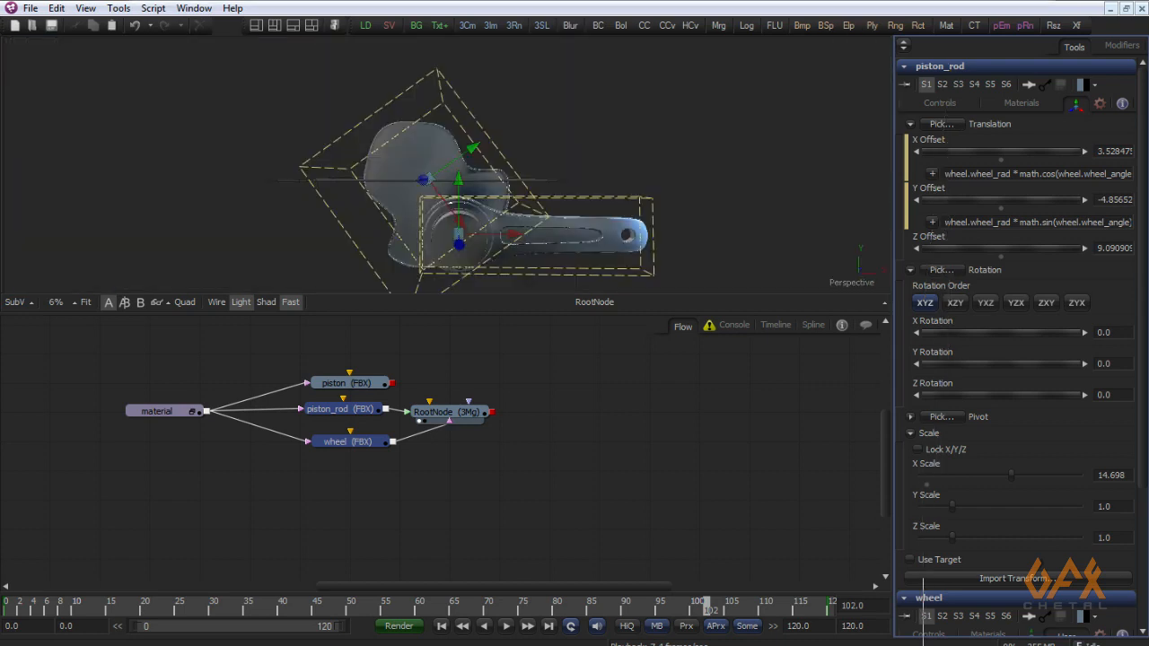
{"action": "left_click_drag", "start_coordinate": [922, 579], "coordinate": [926, 467]}
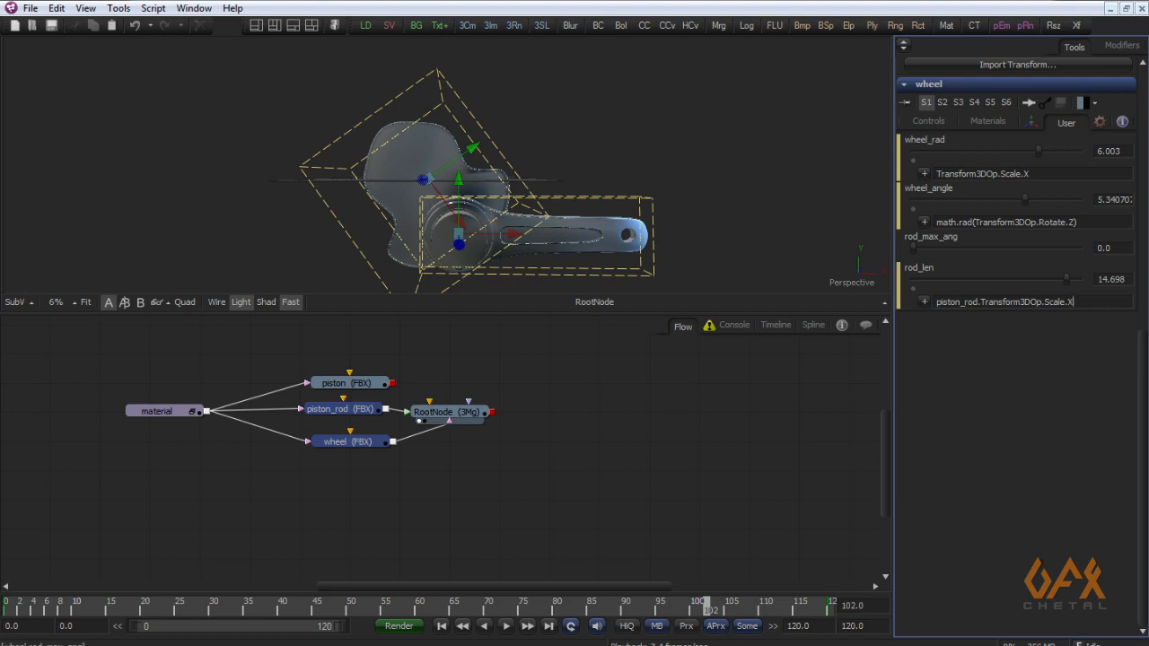
Step: Check math.asin in the scripting PDF and give rod_max_ang the expression math.asin(wheel_rad/rod_len)
{"action": "right_click", "coordinate": [937, 238]}
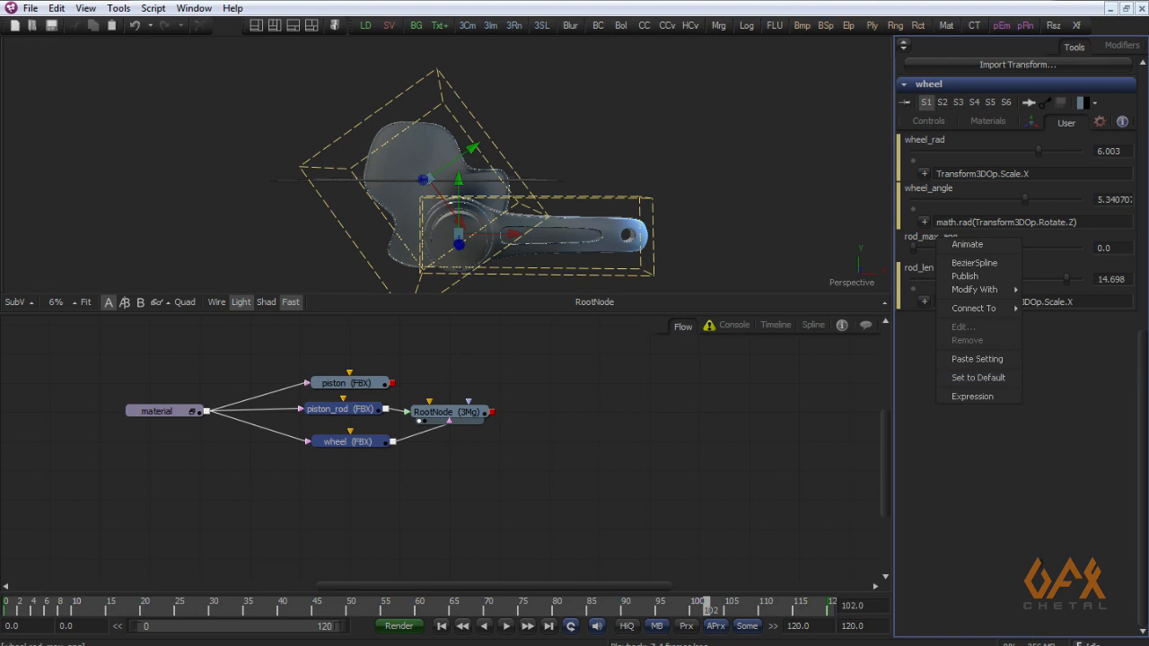
{"action": "left_click", "coordinate": [985, 398]}
{"action": "left_click", "coordinate": [942, 269]}
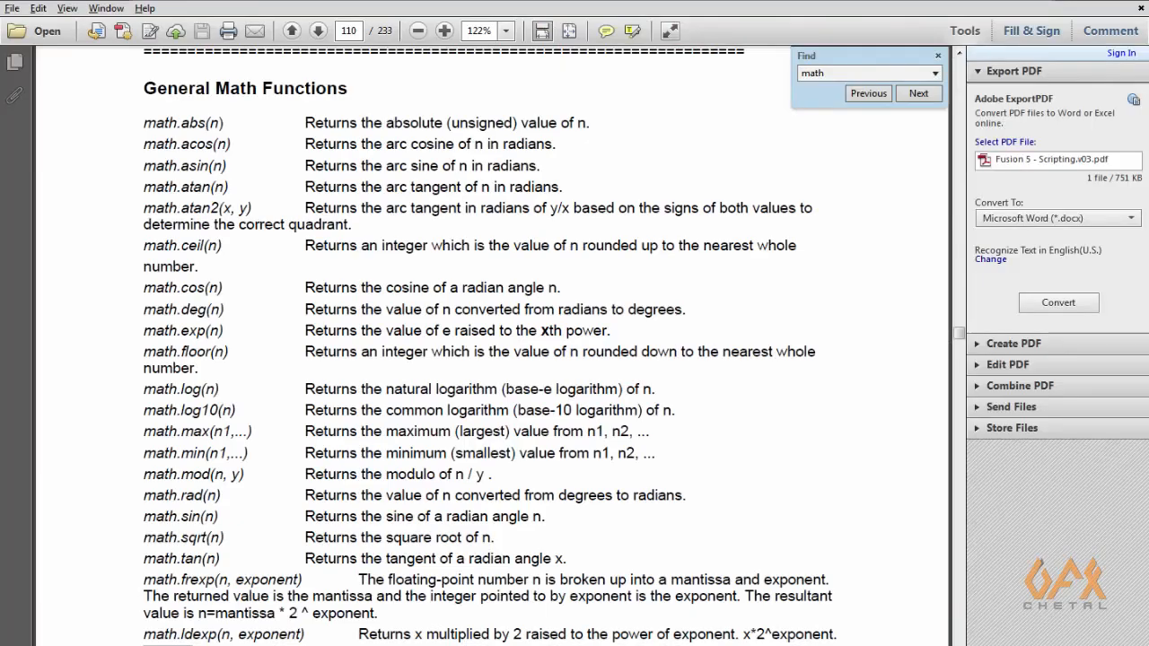
{"action": "left_click_drag", "start_coordinate": [184, 167], "coordinate": [223, 167]}
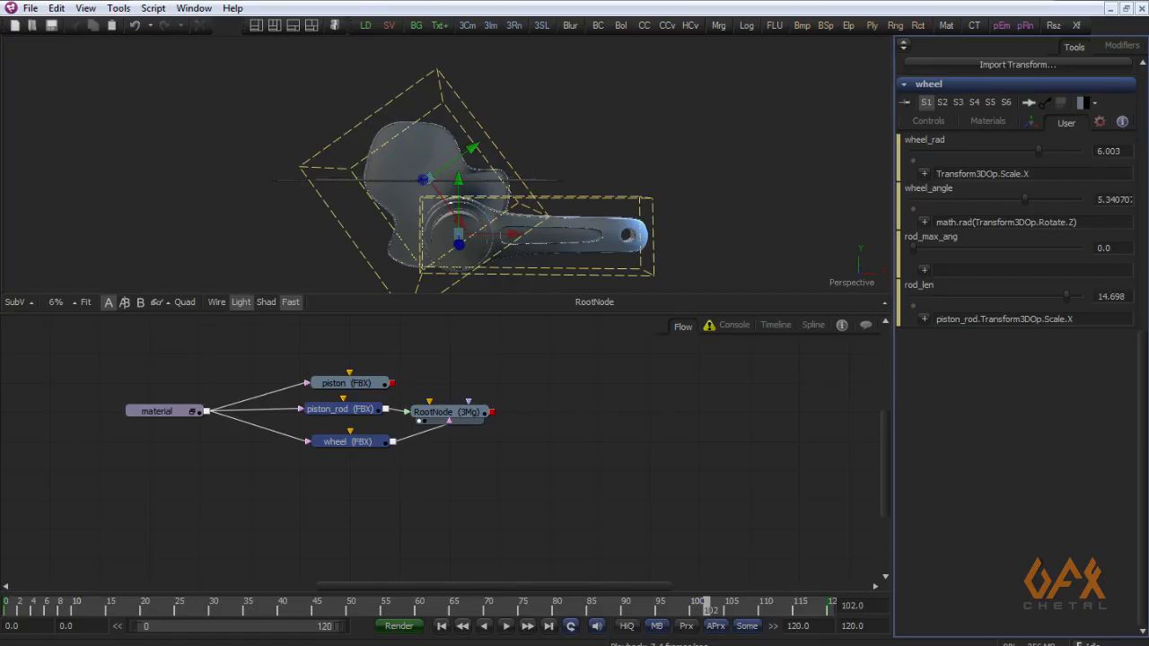
{"action": "type", "text": "math.asin("}
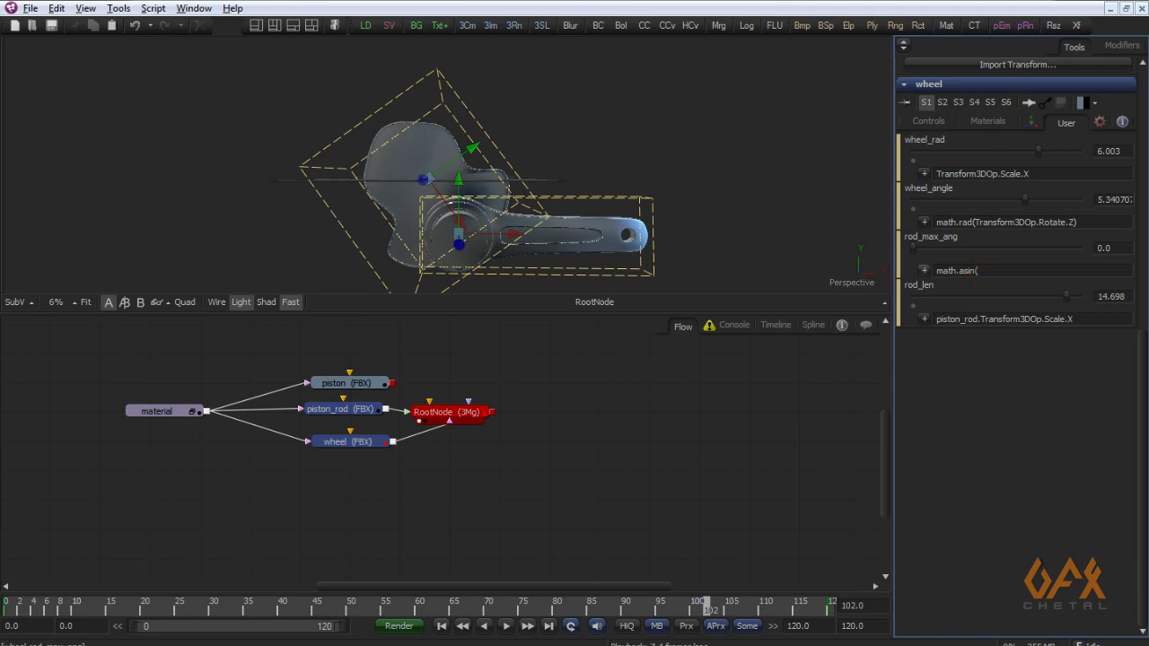
{"action": "left_click_drag", "start_coordinate": [924, 271], "coordinate": [924, 140]}
{"action": "type", "text": "/"}
{"action": "mouse_move", "coordinate": [925, 271]}
{"action": "left_mouse_down"}
{"action": "mouse_move", "coordinate": [961, 297]}
{"action": "mouse_move", "coordinate": [927, 300]}
{"action": "mouse_move", "coordinate": [919, 286]}
{"action": "left_mouse_up"}
{"action": "left_click", "coordinate": [1060, 271]}
{"action": "type", "text": ")"}
Step: Wrap the rod_max_ang expression in math.deg() so it reads math.deg(math.asin(wheel_rad/rod_len))
{"action": "left_click", "coordinate": [937, 271]}
{"action": "type", "text": "math.deg("}
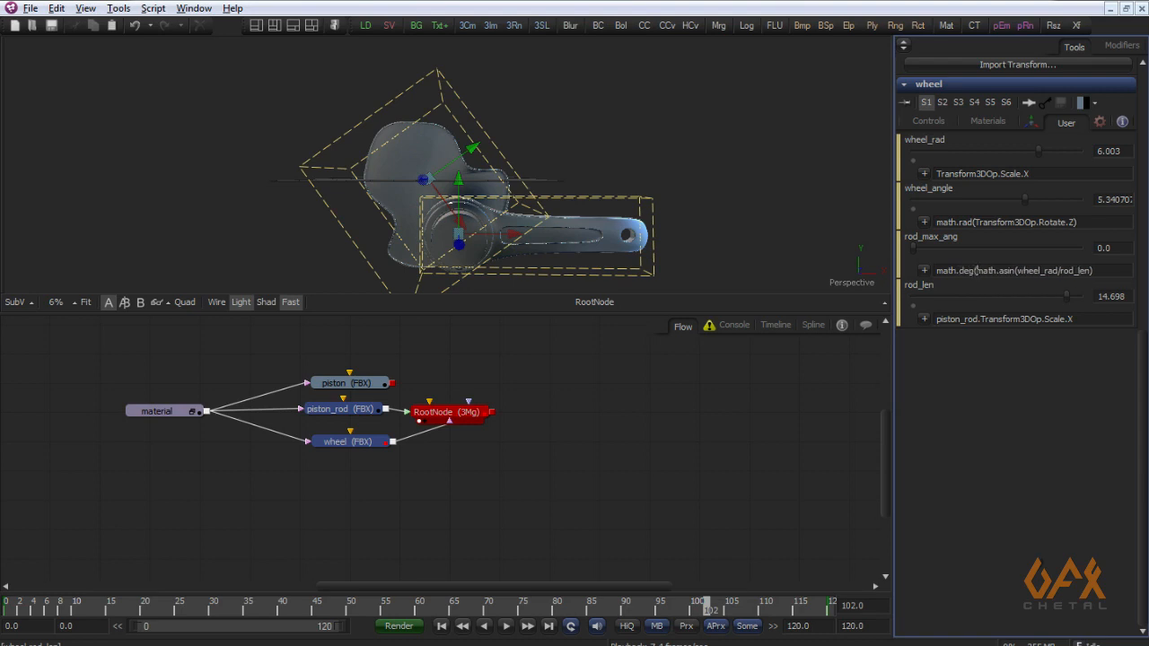
{"action": "key", "text": "End"}
{"action": "type", "text": ")"}
{"action": "left_click", "coordinate": [713, 475]}
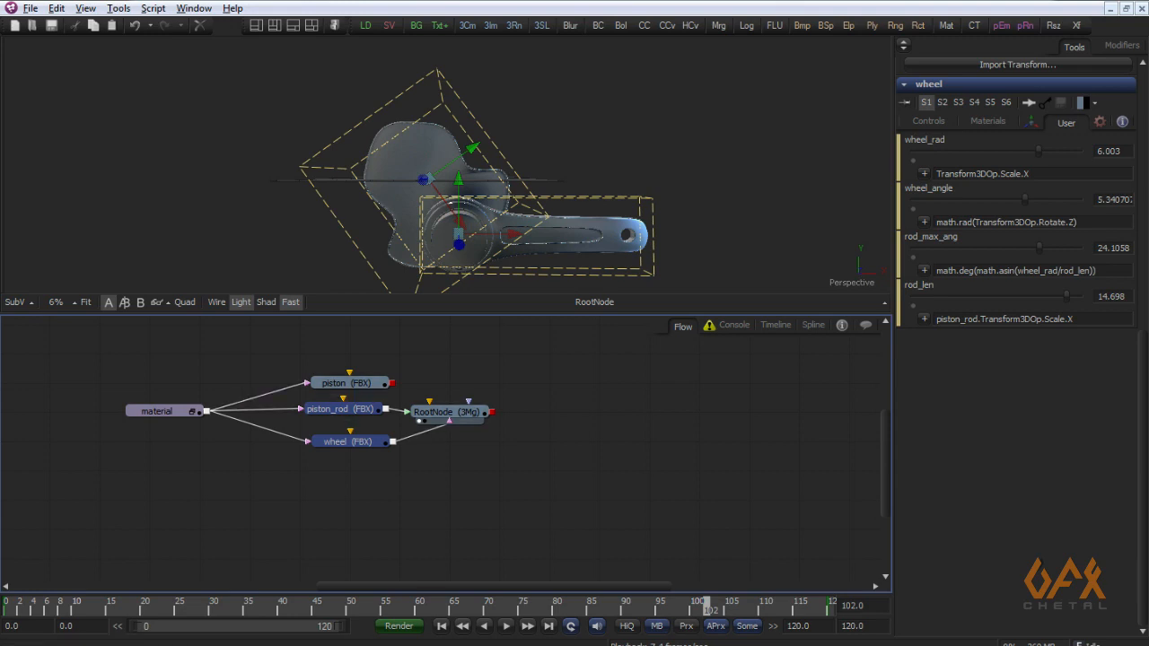
Step: Select piston_rod and try a Z Rotation of about 21.8, undoing the trial rotation
{"action": "left_click", "coordinate": [305, 422]}
{"action": "left_click_drag", "start_coordinate": [295, 469], "coordinate": [397, 402]}
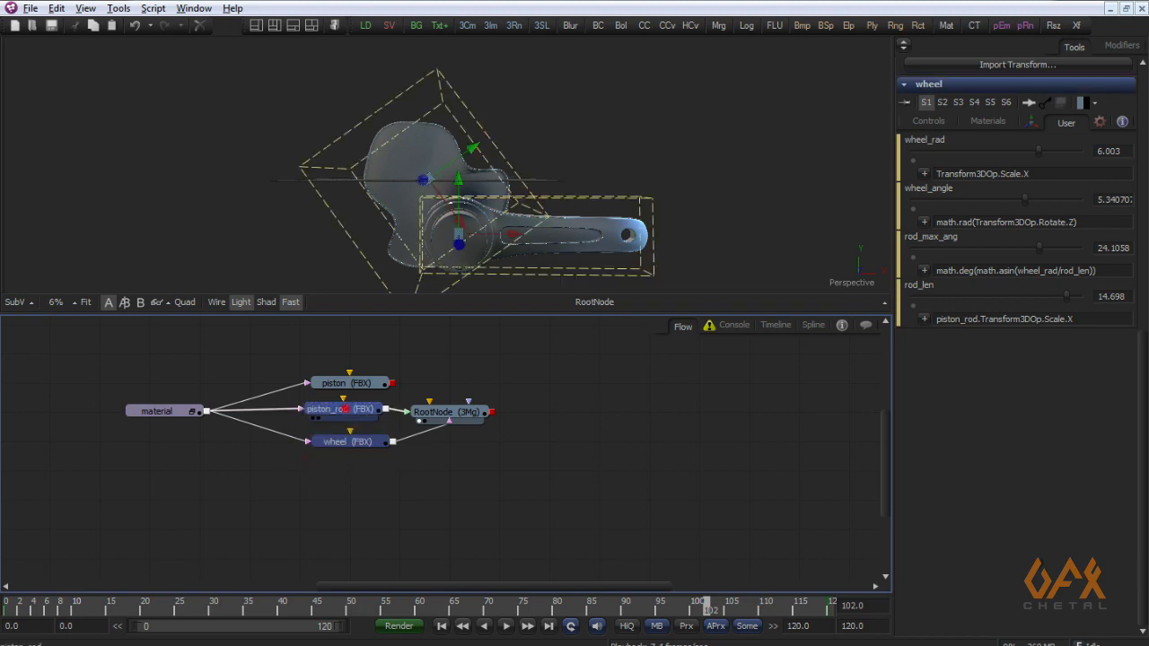
{"action": "left_click", "coordinate": [346, 409]}
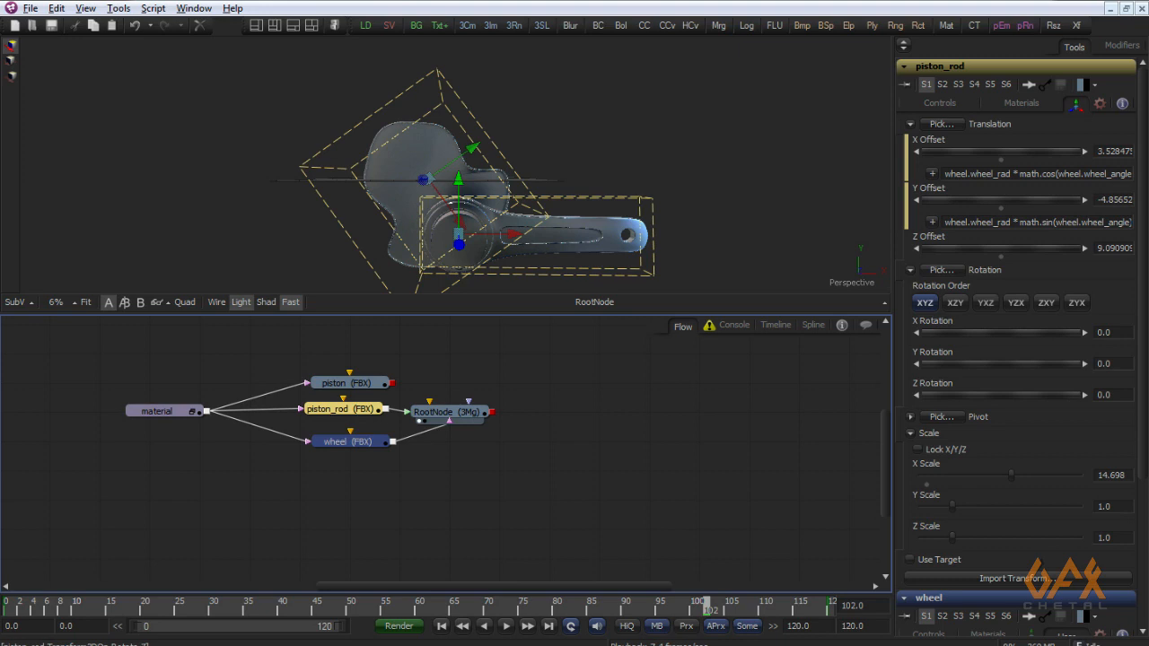
{"action": "left_click_drag", "start_coordinate": [941, 395], "coordinate": [951, 395]}
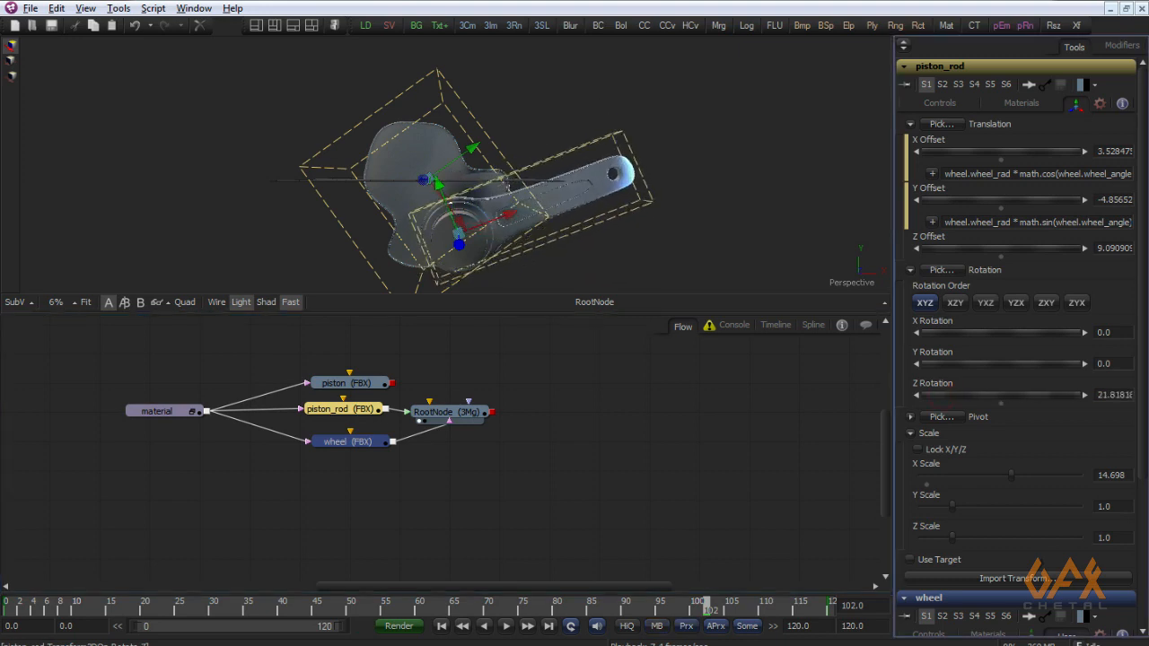
{"action": "key", "text": "ctrl+z"}
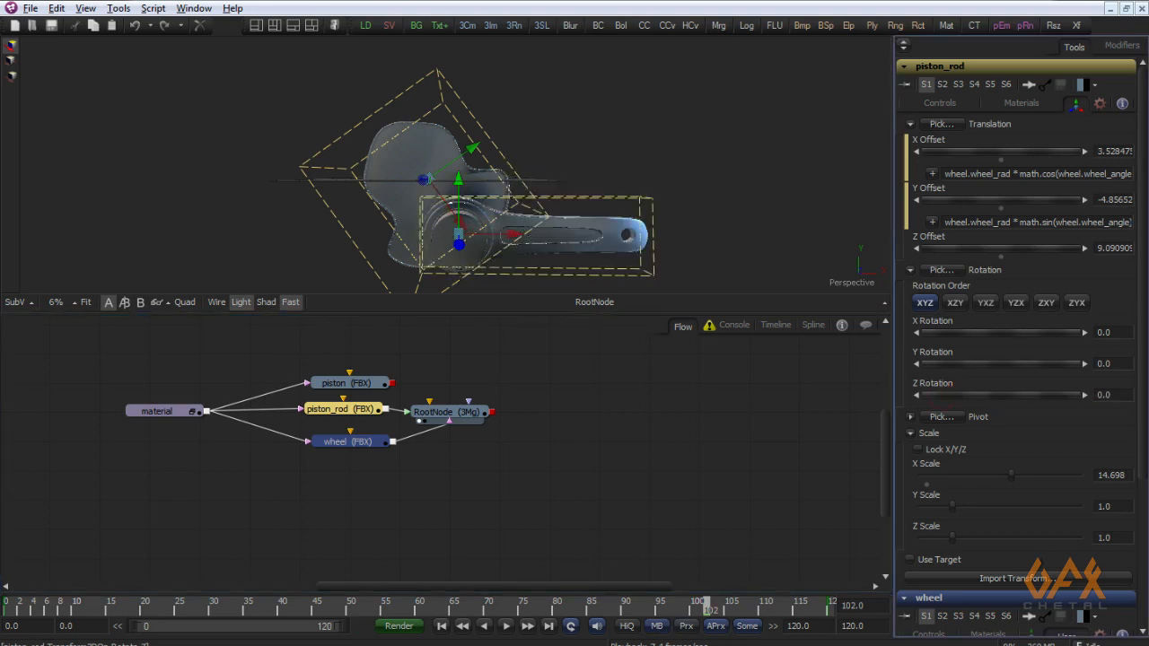
Step: Give piston_rod's Z Rotation the expression math.sin(wheel.wheel_angle) * wheel.rod_max_ang
{"action": "right_click", "coordinate": [938, 384]}
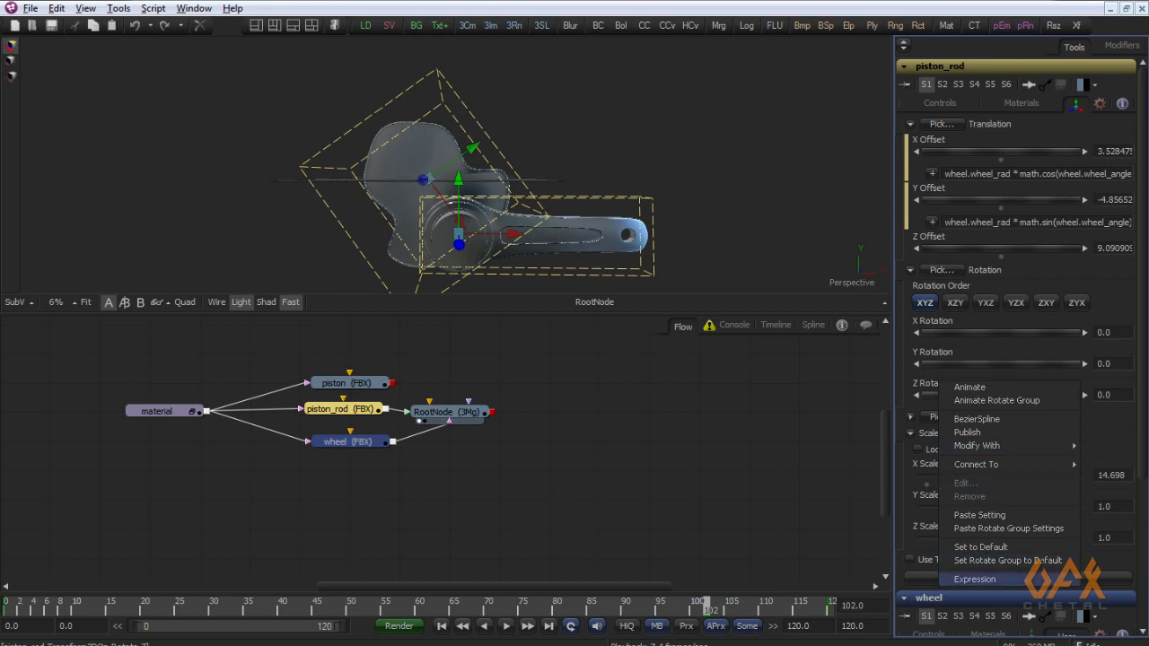
{"action": "left_click", "coordinate": [974, 579]}
{"action": "double_click", "coordinate": [965, 418]}
{"action": "key", "text": "BackSpace"}
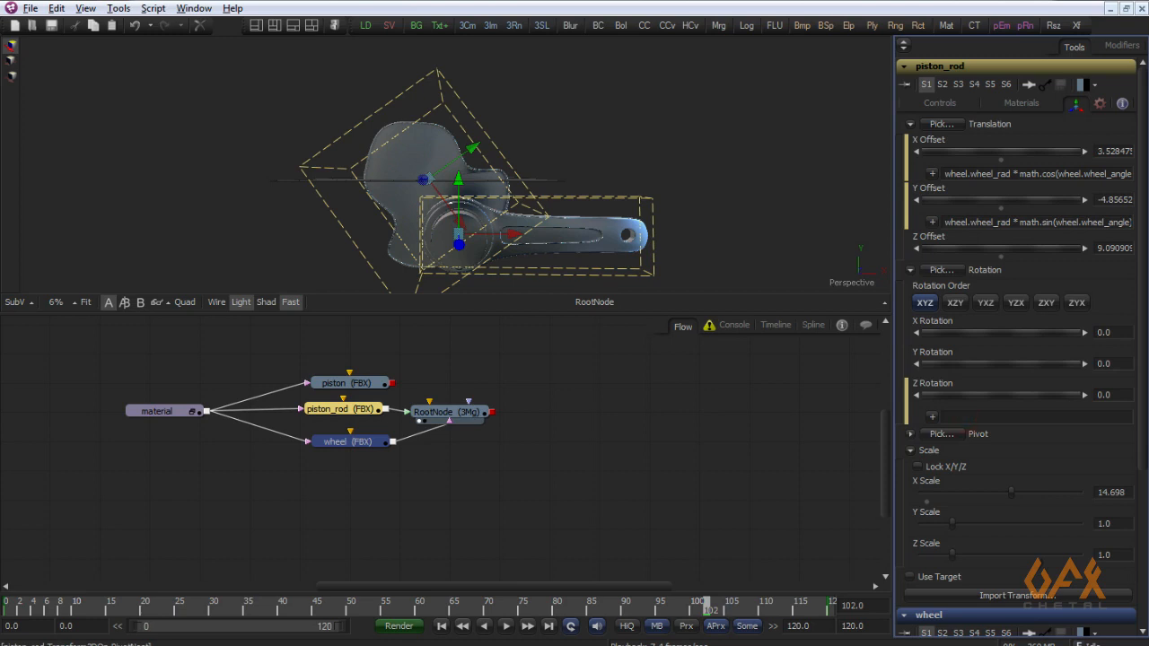
{"action": "type", "text": "math.sin("}
{"action": "scroll", "coordinate": [996, 434], "scroll_direction": "down", "scroll_amount": 5}
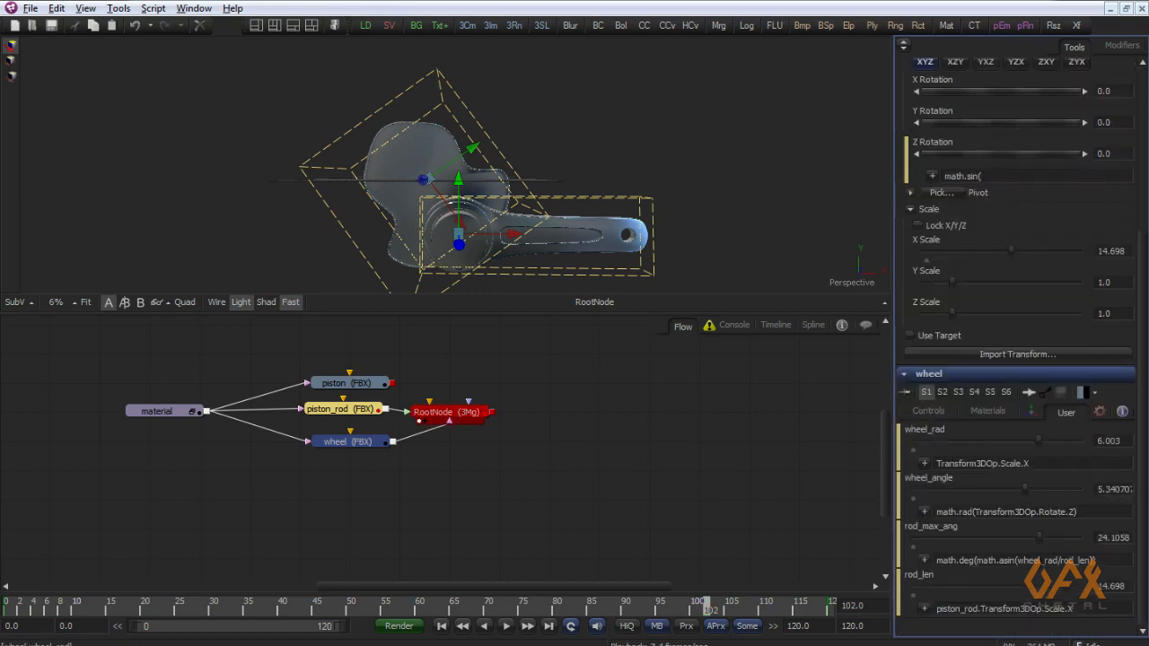
{"action": "left_click", "coordinate": [932, 175]}
{"action": "left_click_drag", "start_coordinate": [931, 176], "coordinate": [935, 481]}
{"action": "type", "text": ")"}
{"action": "left_click_drag", "start_coordinate": [932, 176], "coordinate": [934, 533]}
Step: At frame 20, reverse the rod's swing by multiplying piston_rod's Z Rotation expression by -1
{"action": "left_click_drag", "start_coordinate": [707, 607], "coordinate": [144, 607]}
{"action": "left_click", "coordinate": [1124, 177]}
{"action": "type", "text": "* ("}
{"action": "key", "text": "BackSpace"}
{"action": "key", "text": "BackSpace"}
{"action": "type", "text": "-1"}
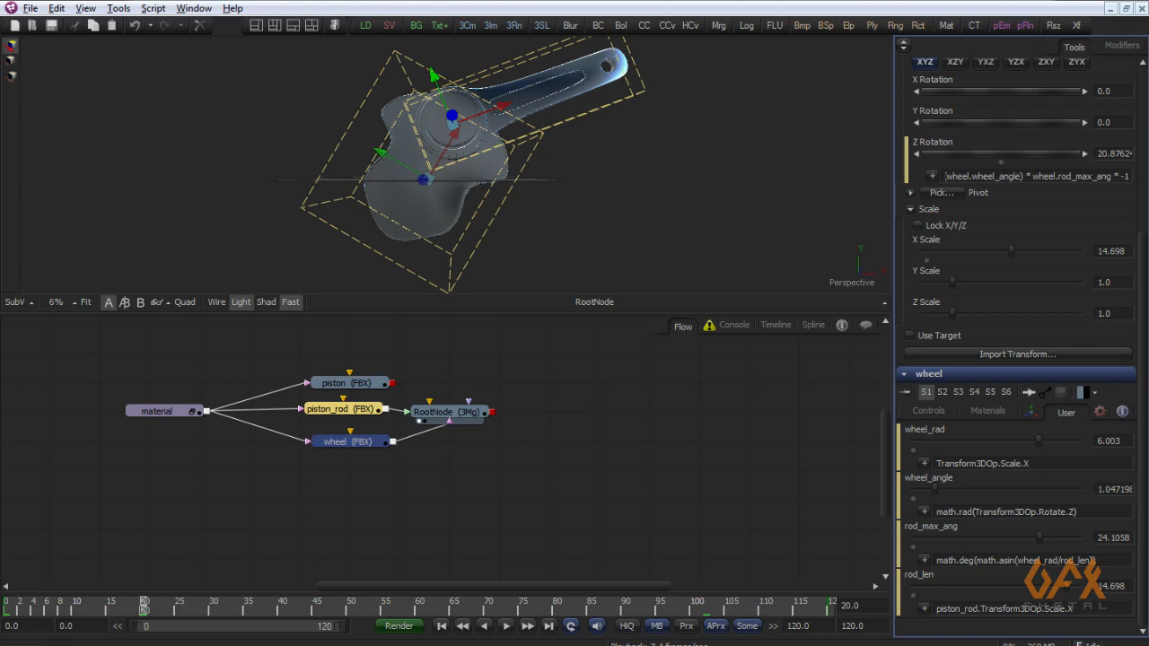
{"action": "left_click", "coordinate": [554, 481]}
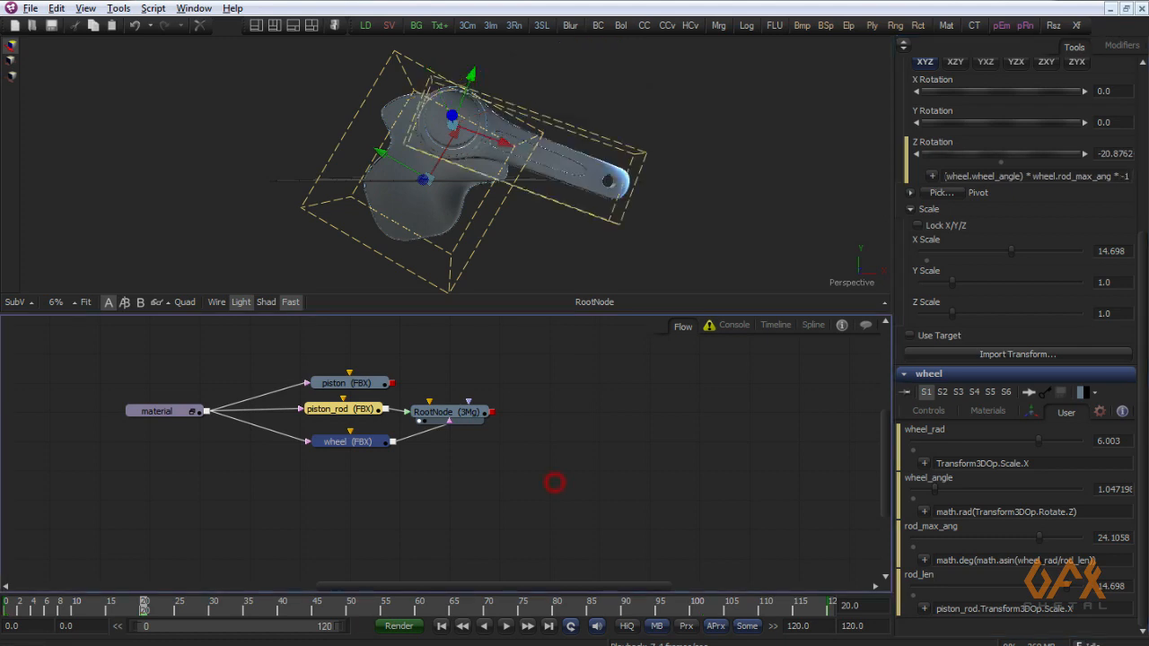
Step: Play the animation from near the start to check how the rod swings with the wheel, and stop playback
{"action": "left_click_drag", "start_coordinate": [16, 607], "coordinate": [18, 608]}
{"action": "left_click_drag", "start_coordinate": [539, 181], "coordinate": [510, 167]}
{"action": "left_click", "coordinate": [506, 626]}
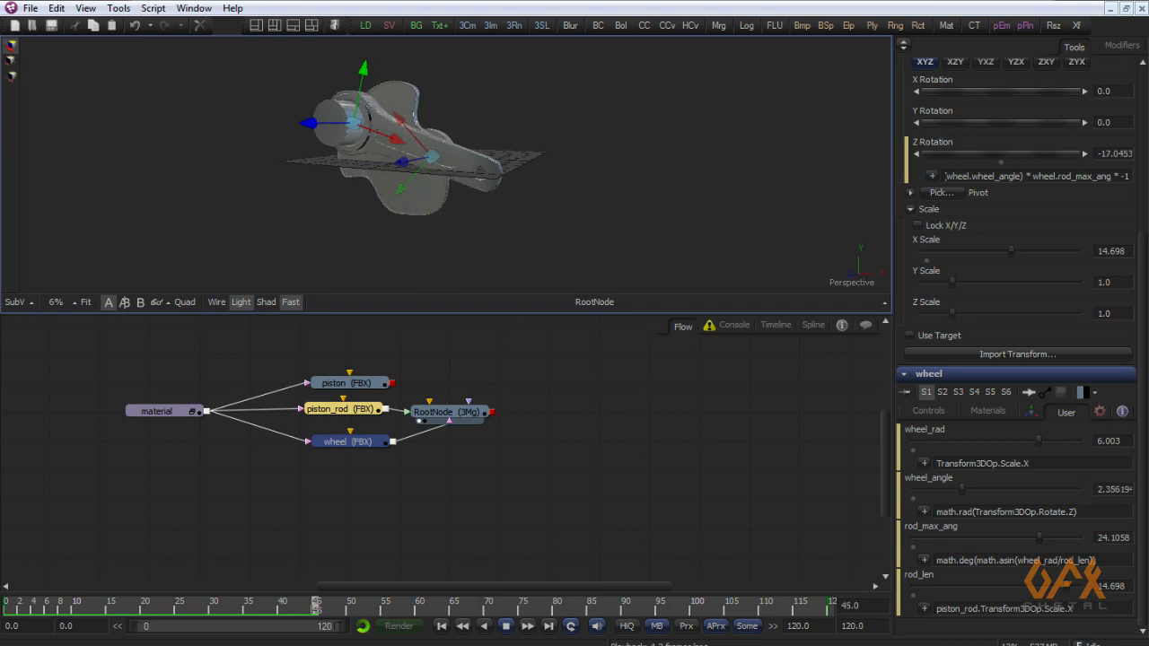
{"action": "mouse_move", "coordinate": [359, 134]}
{"action": "left_mouse_down"}
{"action": "mouse_move", "coordinate": [503, 193]}
{"action": "mouse_move", "coordinate": [395, 144]}
{"action": "mouse_move", "coordinate": [364, 151]}
{"action": "left_mouse_up"}
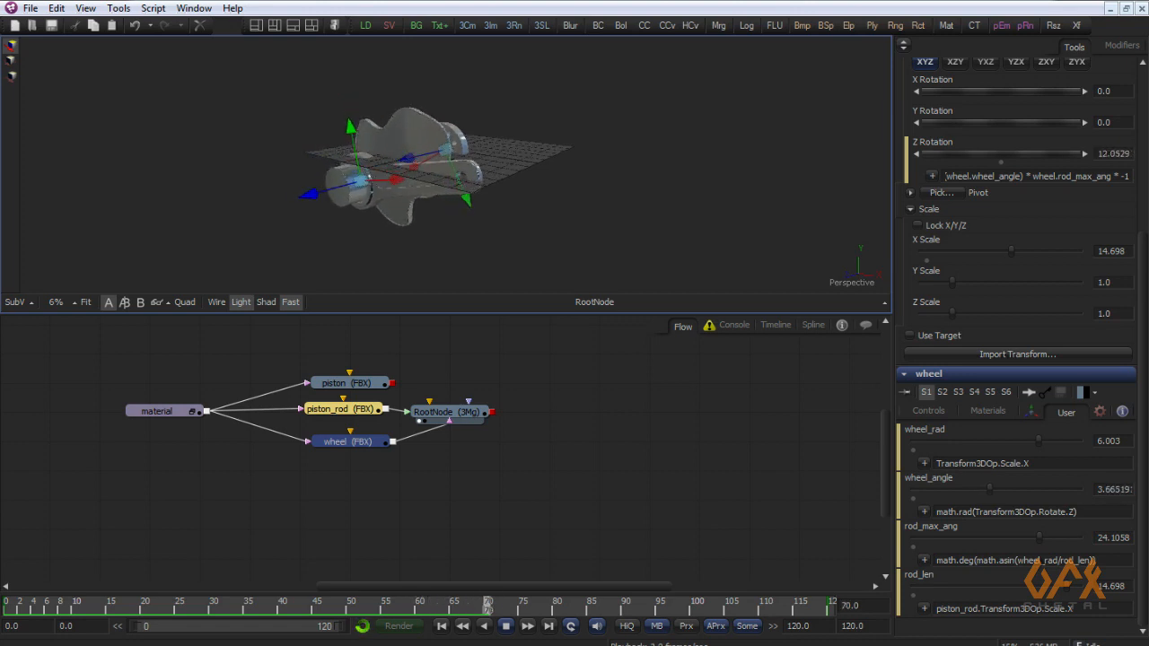
{"action": "left_click", "coordinate": [523, 379]}
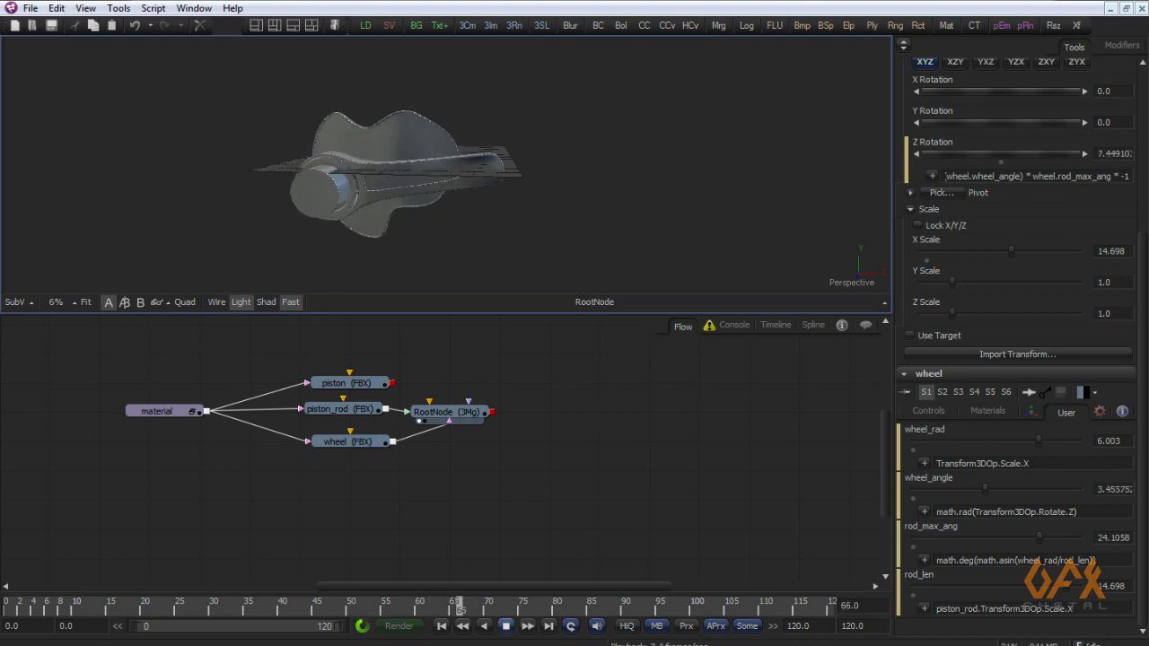
{"action": "left_click", "coordinate": [507, 626]}
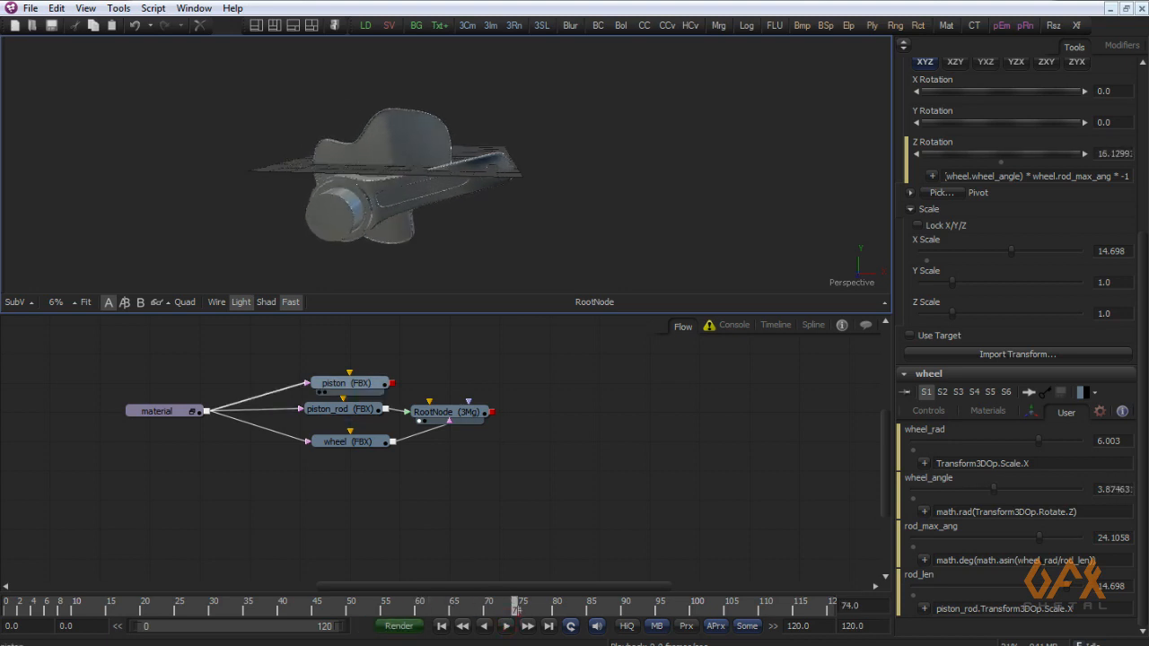
Step: Connect the piston node's output to the RootNode merge
{"action": "left_click_drag", "start_coordinate": [389, 383], "coordinate": [433, 411]}
{"action": "left_click_drag", "start_coordinate": [431, 162], "coordinate": [525, 224]}
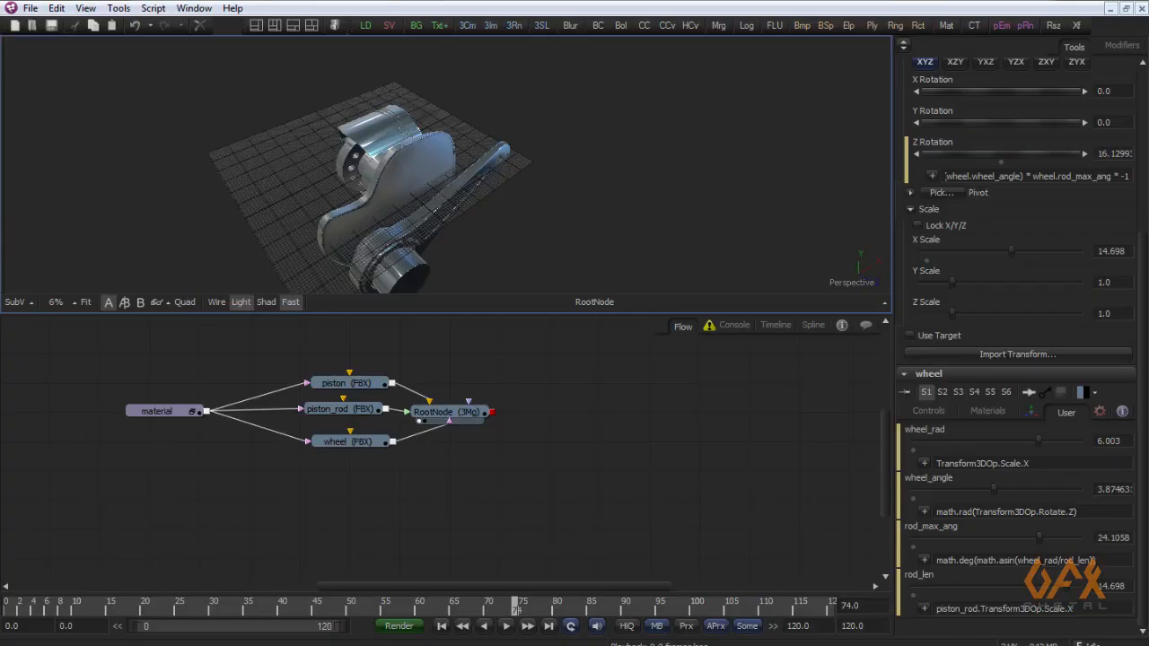
Step: Add an animatable number control named a_len to the wheel tool's User page
{"action": "left_click_drag", "start_coordinate": [1140, 442], "coordinate": [1139, 281]}
{"action": "left_click", "coordinate": [905, 65]}
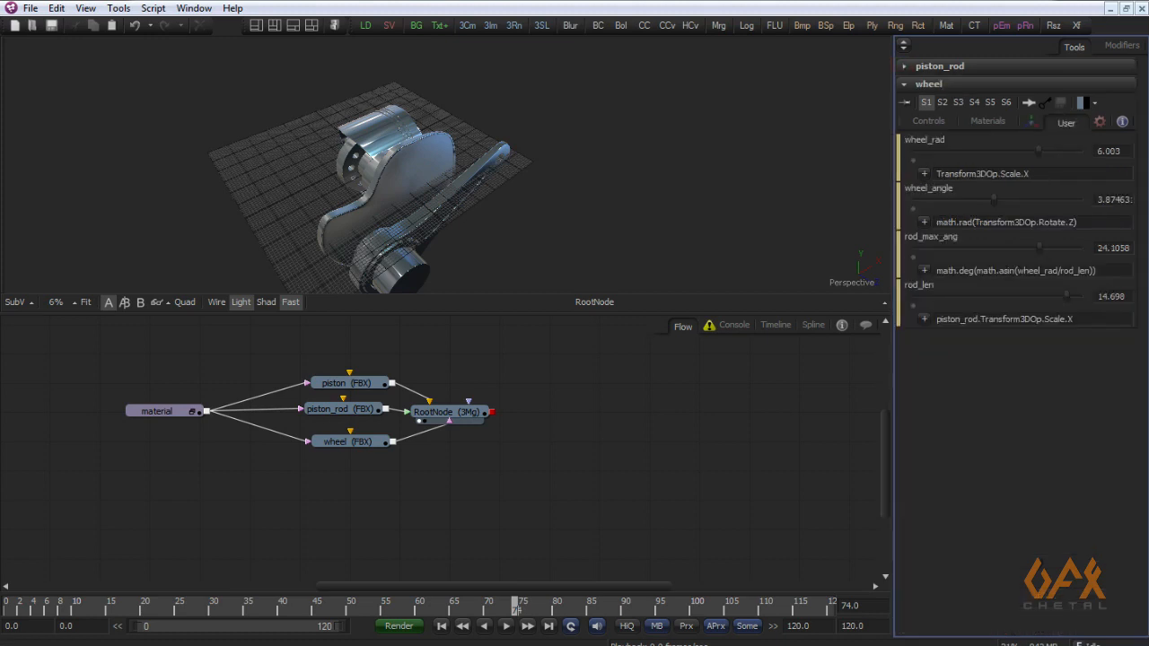
{"action": "right_click", "coordinate": [966, 84]}
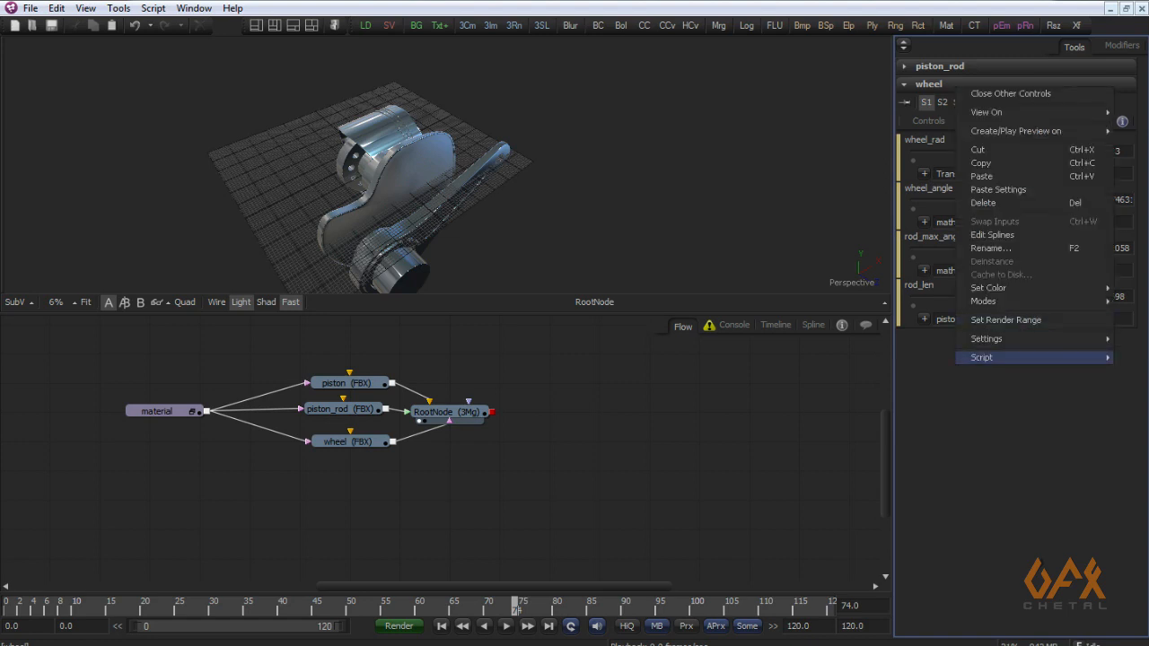
{"action": "left_click", "coordinate": [1006, 357]}
{"action": "left_click", "coordinate": [766, 356]}
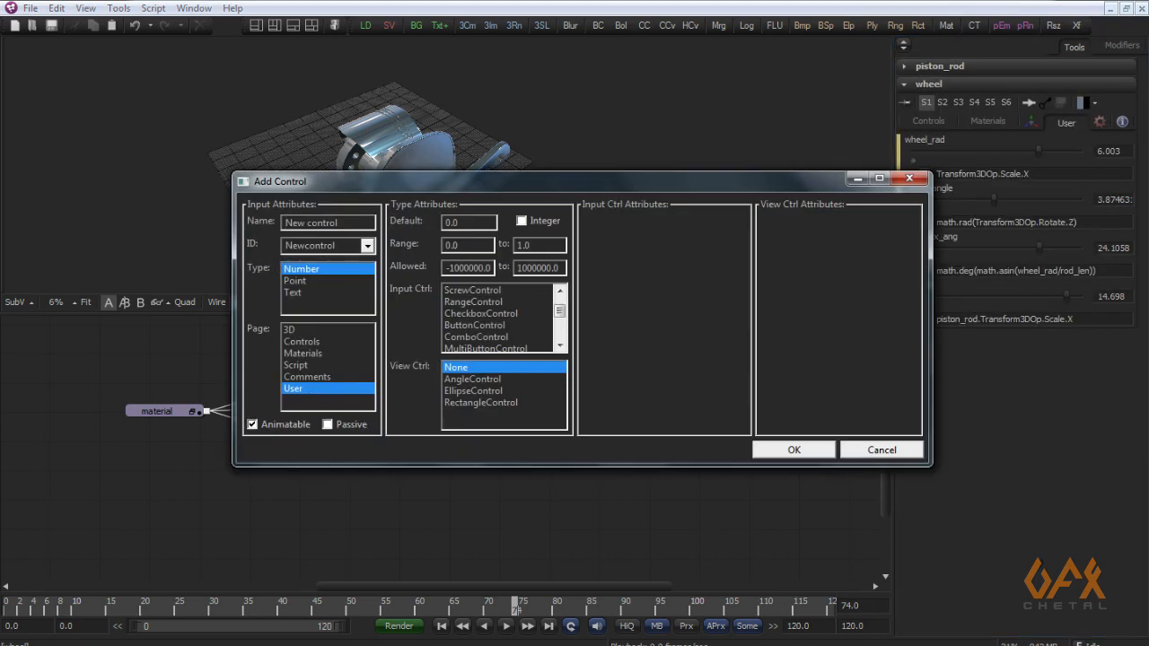
{"action": "triple_click", "coordinate": [347, 221]}
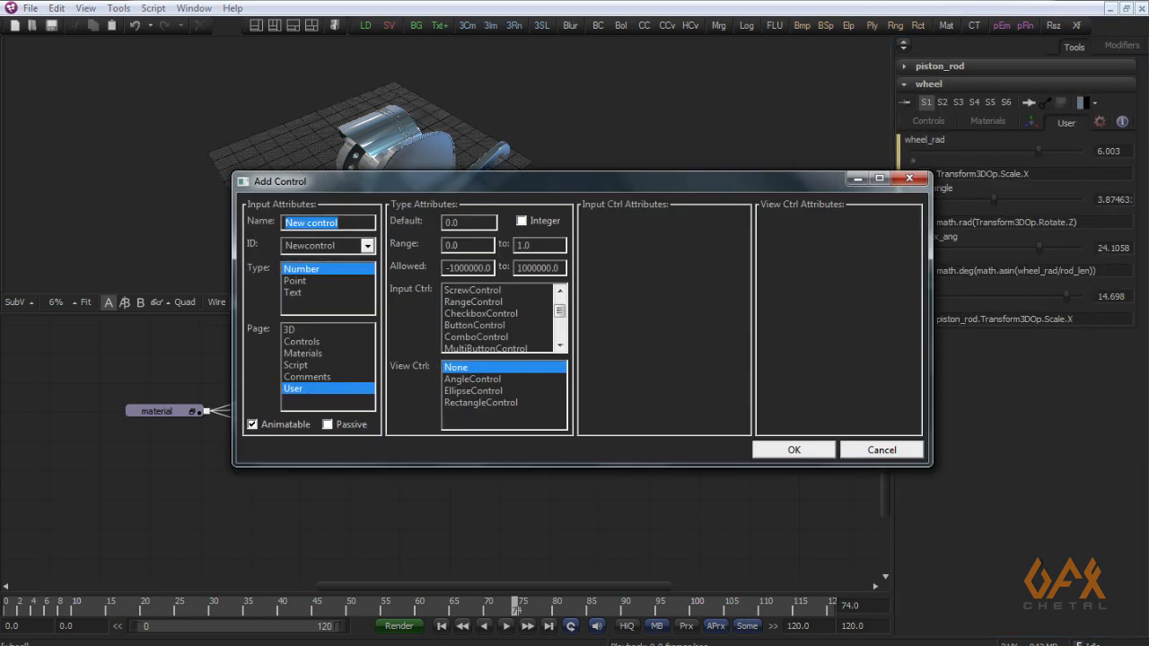
{"action": "type", "text": "a_len"}
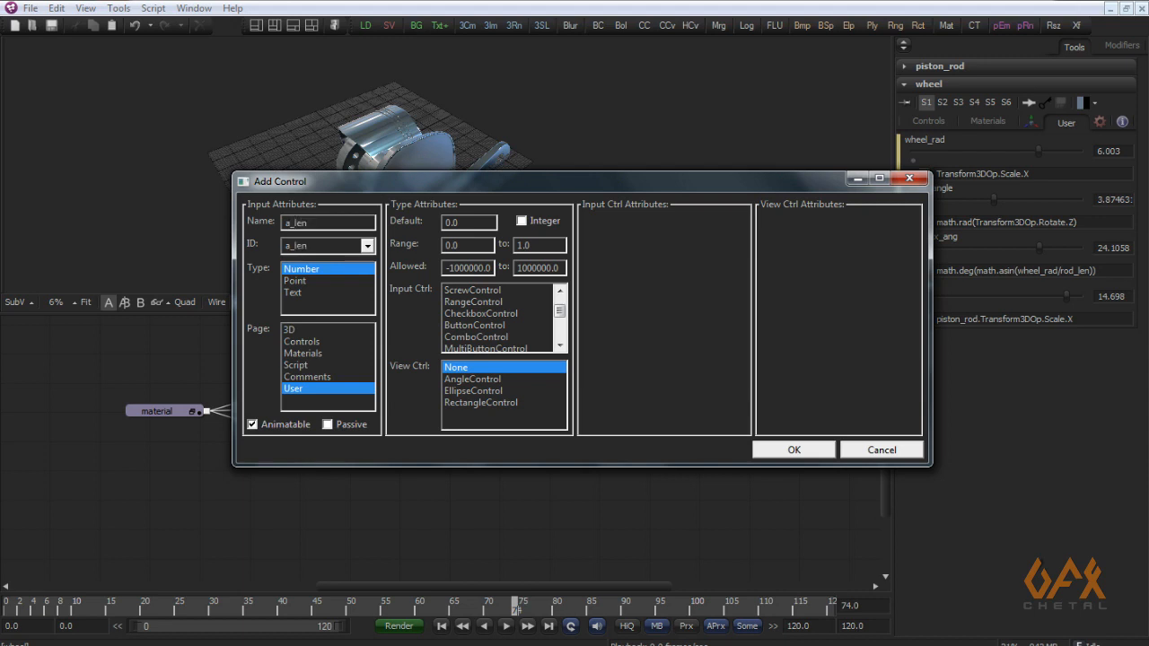
{"action": "left_click", "coordinate": [794, 448]}
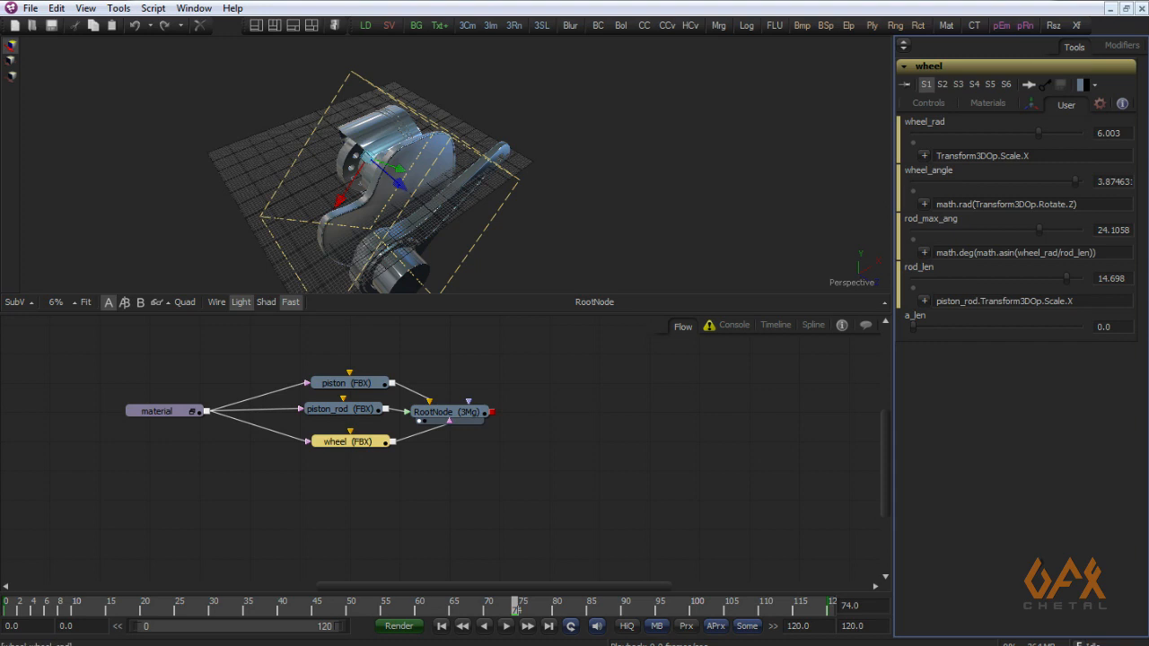
Step: Add another animatable number control named b_len to the wheel tool's User page
{"action": "right_click", "coordinate": [943, 68]}
{"action": "mouse_move", "coordinate": [987, 336]}
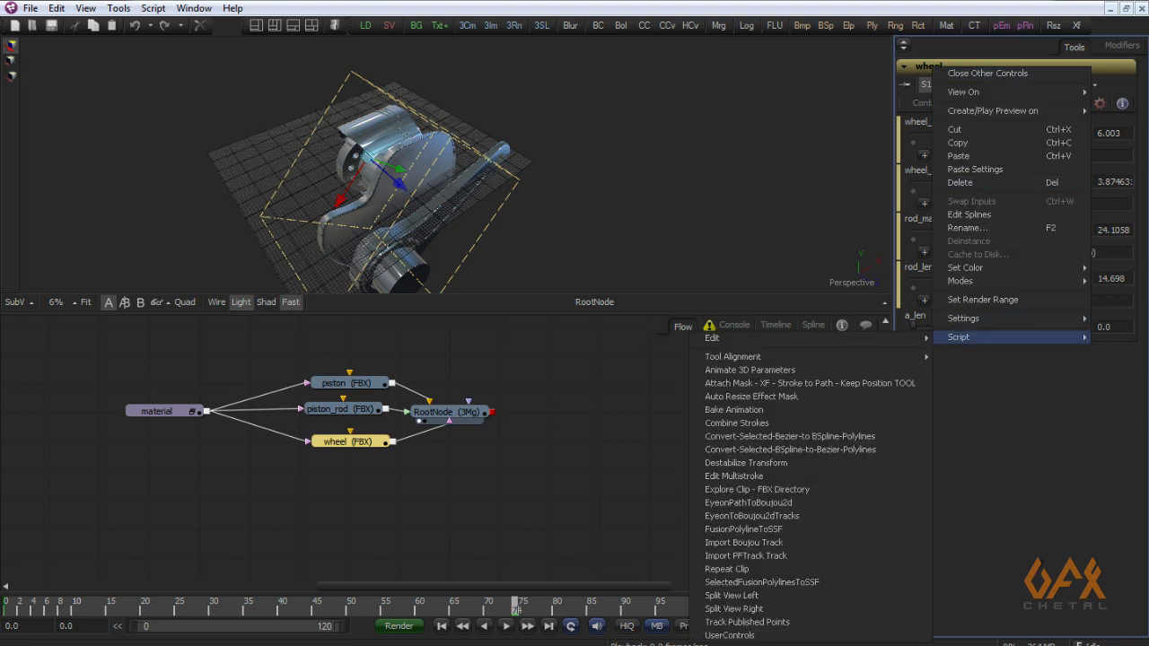
{"action": "left_click", "coordinate": [723, 634]}
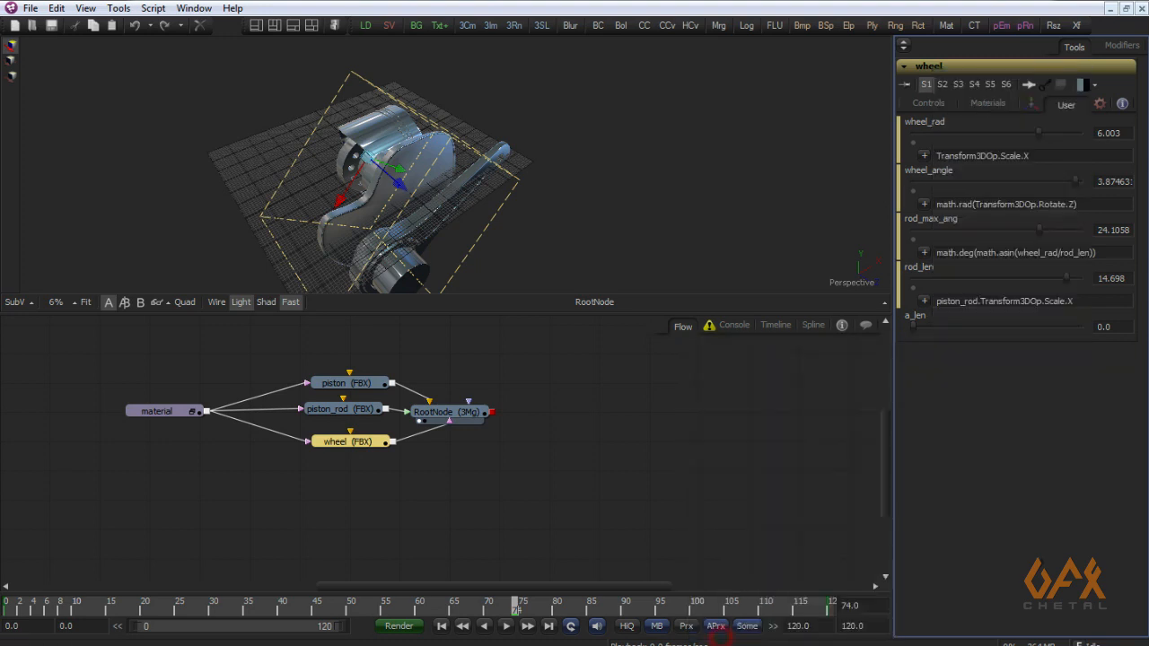
{"action": "double_click", "coordinate": [350, 220]}
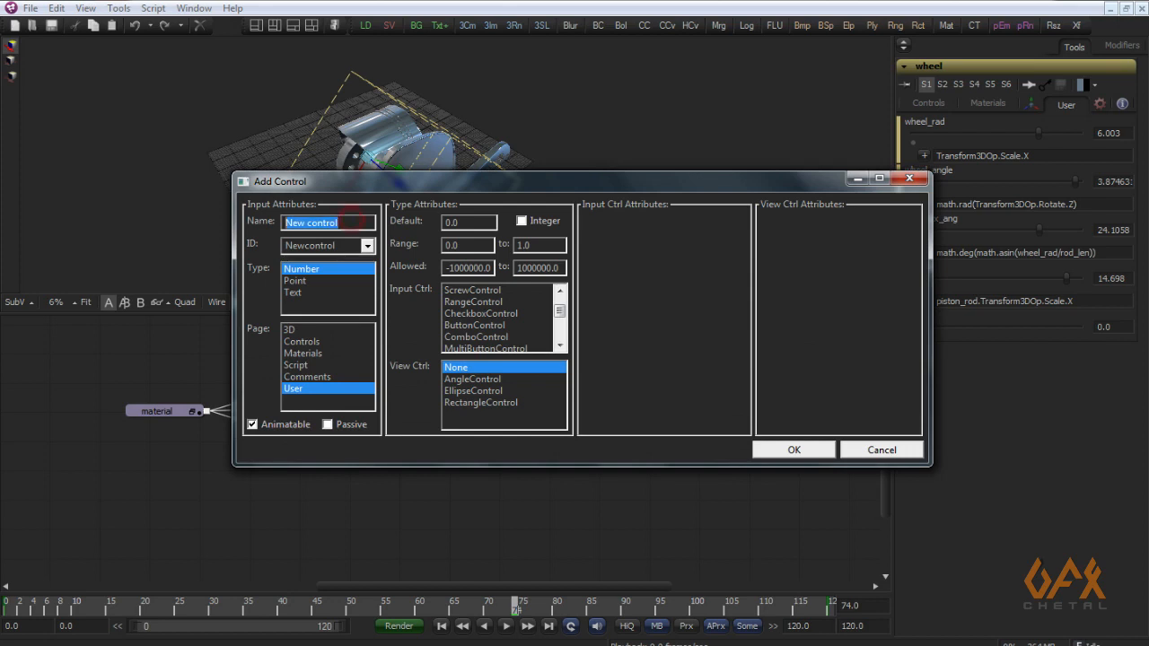
{"action": "type", "text": "b_k"}
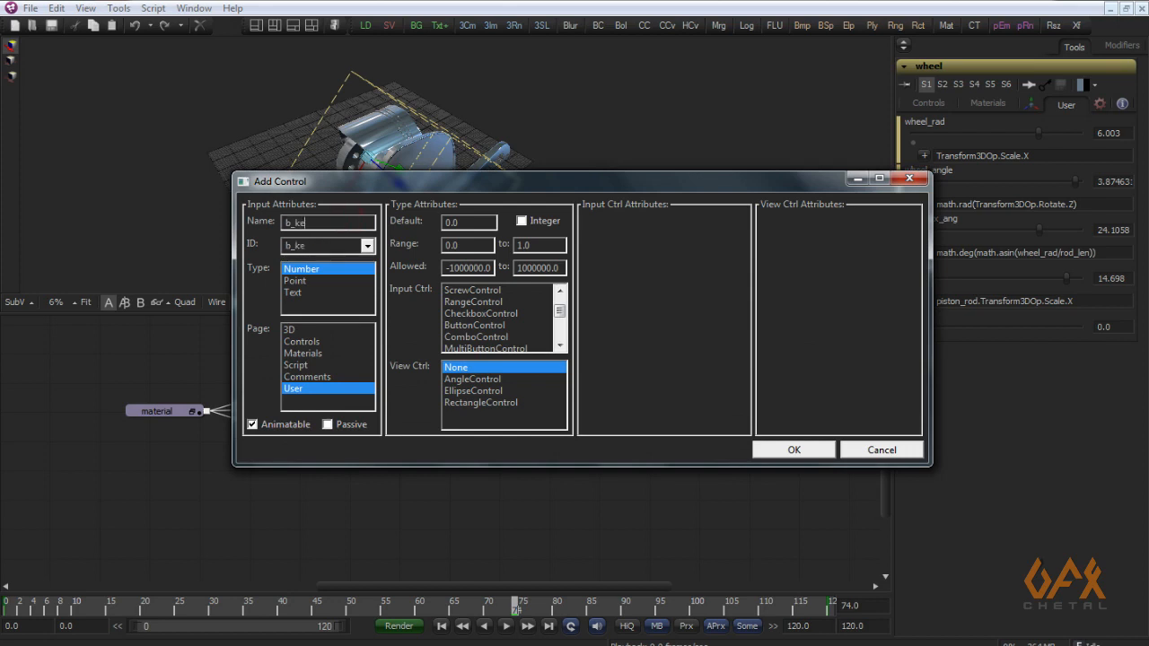
{"action": "key", "text": "BackSpace"}
{"action": "type", "text": "len"}
{"action": "left_click", "coordinate": [795, 450]}
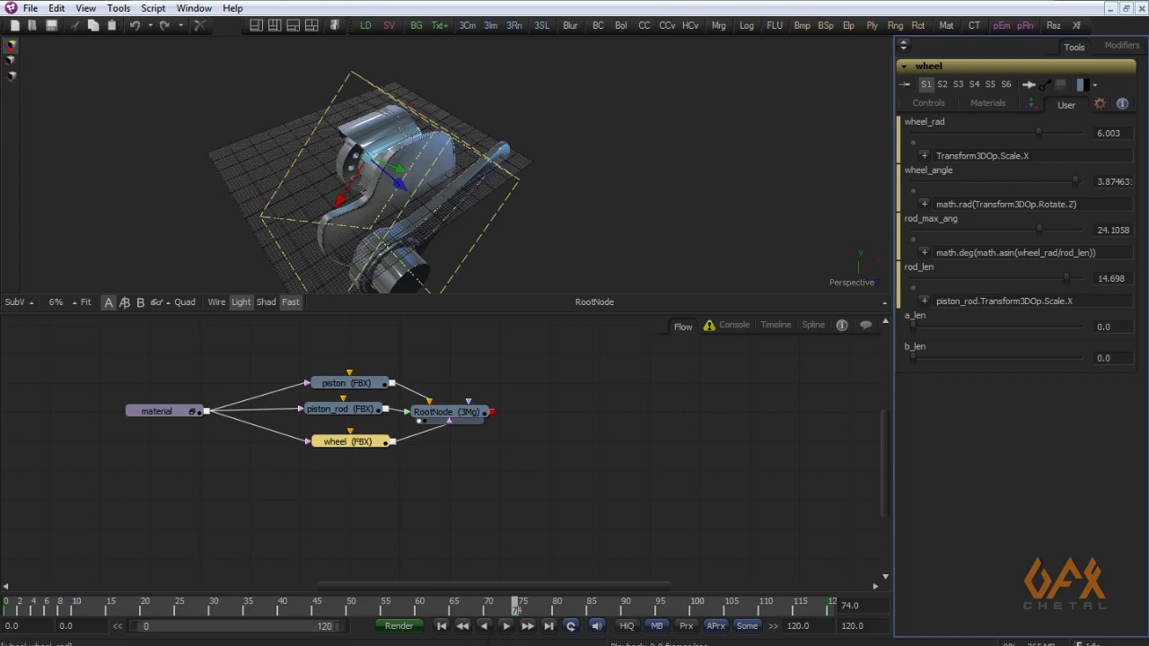
Step: Give a_len the expression wheel_rad * math.cos(wheel_angle)
{"action": "right_click", "coordinate": [944, 320]}
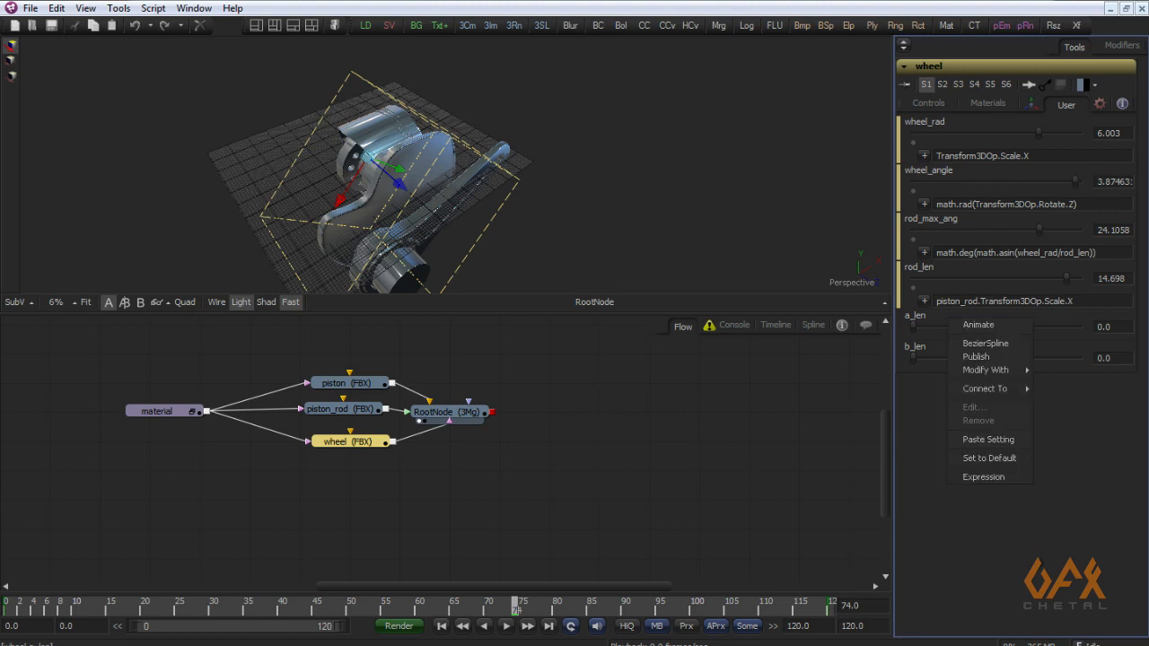
{"action": "left_click", "coordinate": [992, 478]}
{"action": "double_click", "coordinate": [955, 349]}
{"action": "key", "text": "BackSpace"}
{"action": "mouse_move", "coordinate": [924, 349]}
{"action": "left_mouse_down"}
{"action": "mouse_move", "coordinate": [948, 109]}
{"action": "mouse_move", "coordinate": [938, 122]}
{"action": "left_mouse_up"}
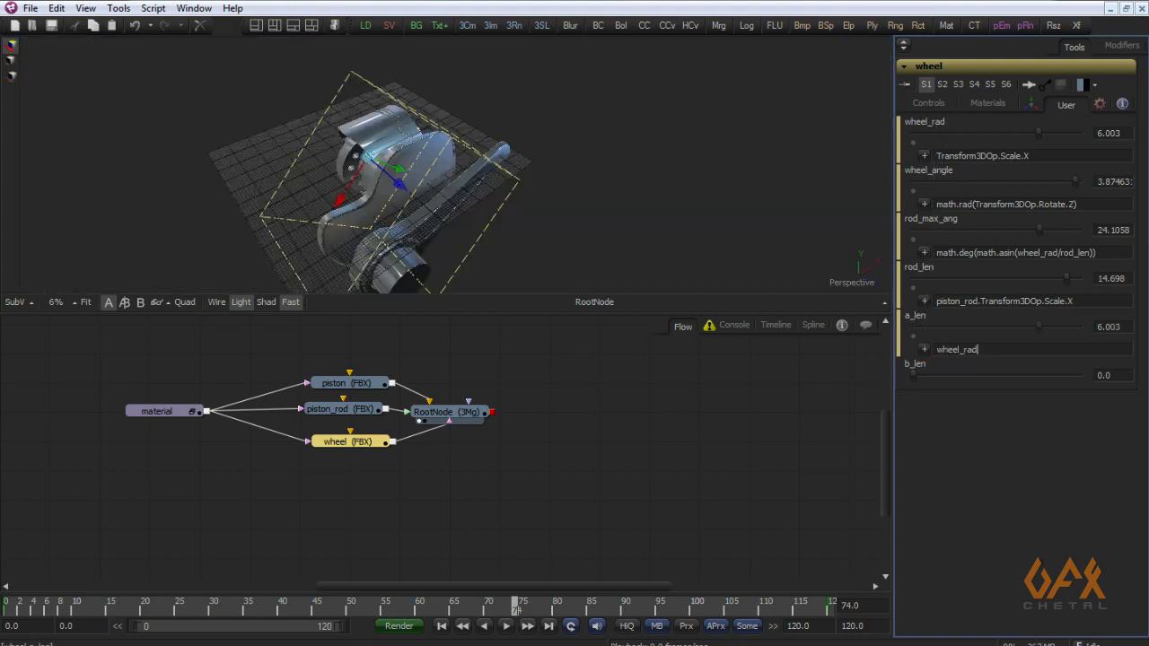
{"action": "type", "text": "* math.cos("}
{"action": "left_click_drag", "start_coordinate": [924, 349], "coordinate": [929, 171]}
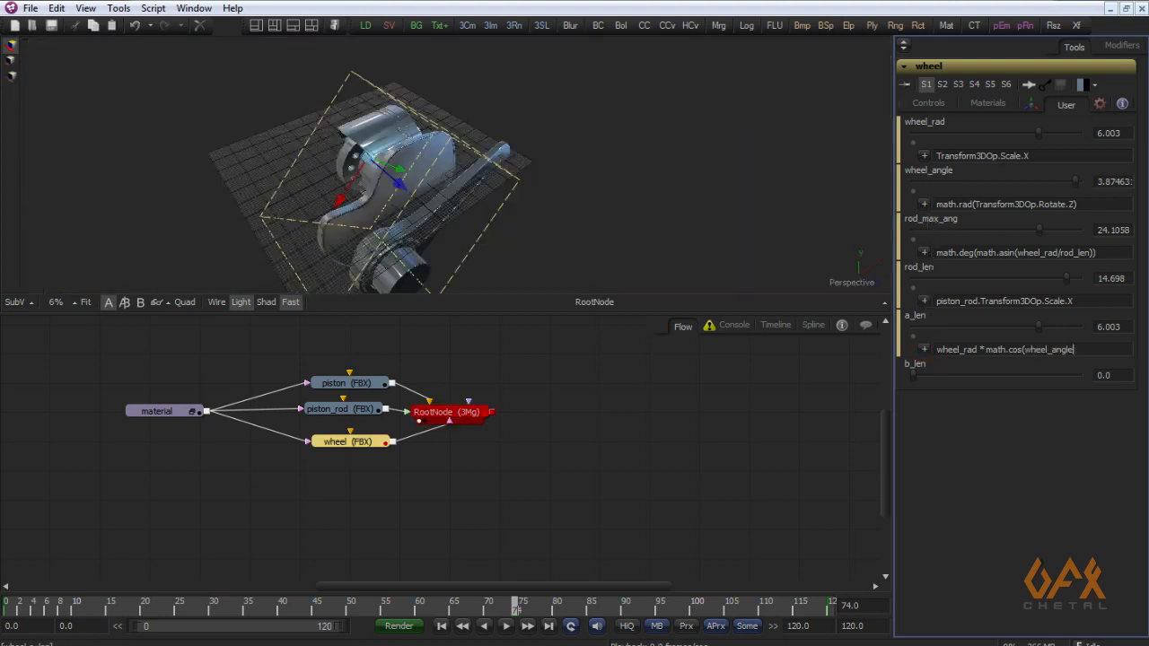
{"action": "type", "text": ")"}
Step: Start an expression on the wheel's b_len control with rod_len * math.cos(, leaving the angle argument open
{"action": "right_click", "coordinate": [911, 366]}
{"action": "left_click", "coordinate": [962, 529]}
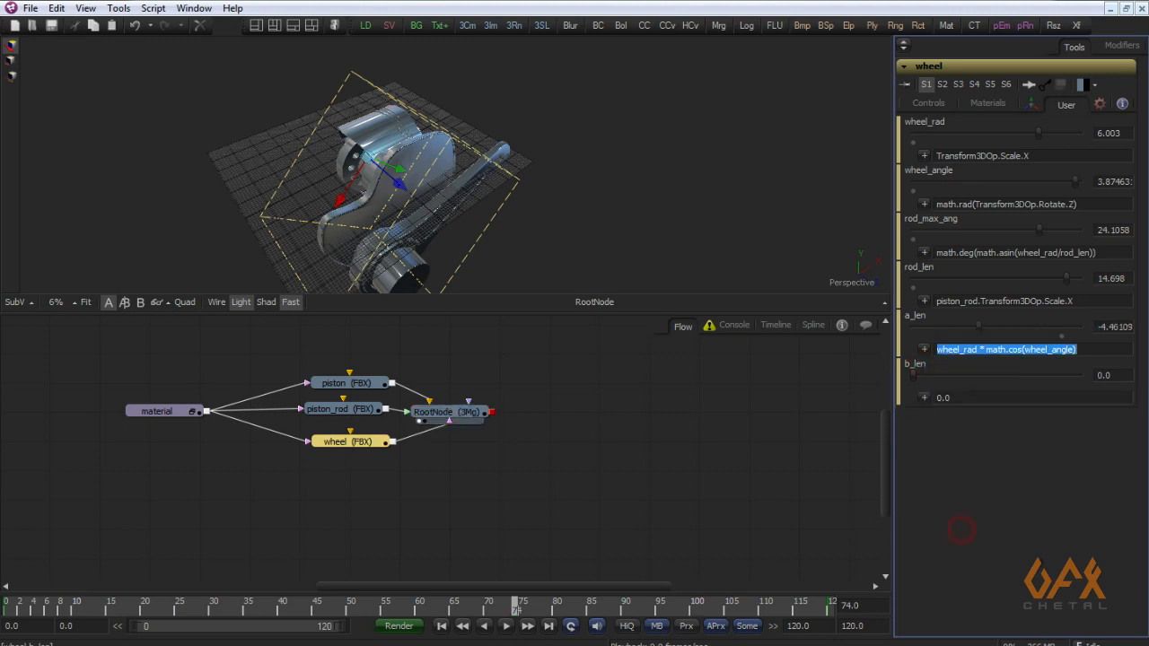
{"action": "double_click", "coordinate": [952, 398]}
{"action": "key", "text": "BackSpace"}
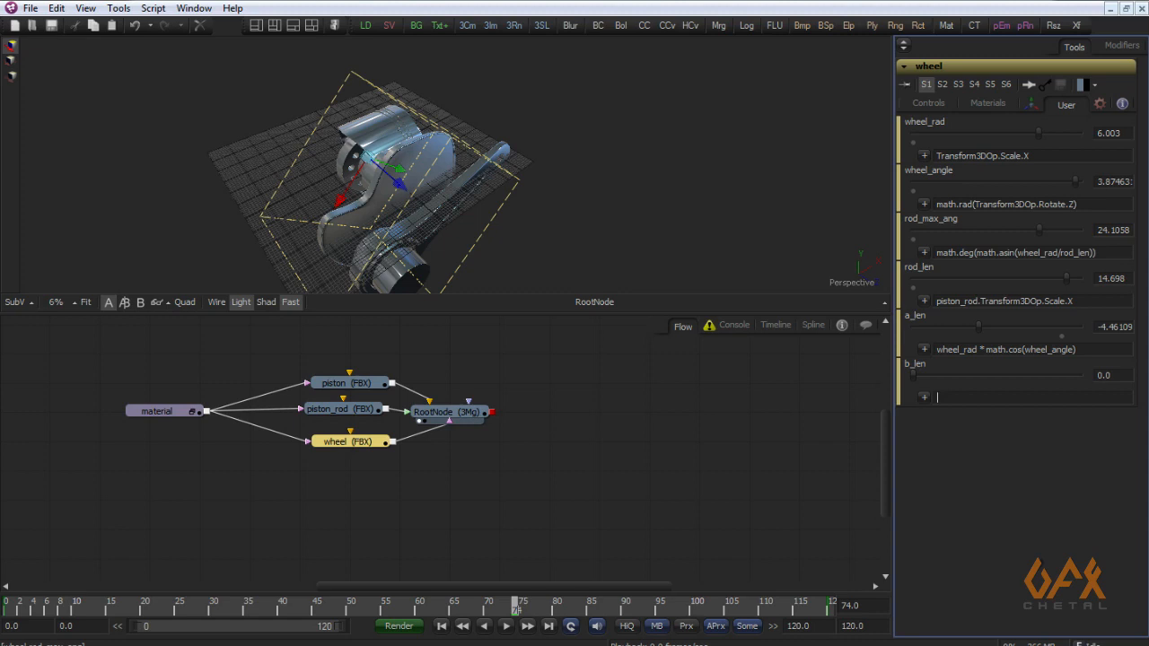
{"action": "left_click_drag", "start_coordinate": [922, 398], "coordinate": [925, 272]}
{"action": "type", "text": "* math.cos("}
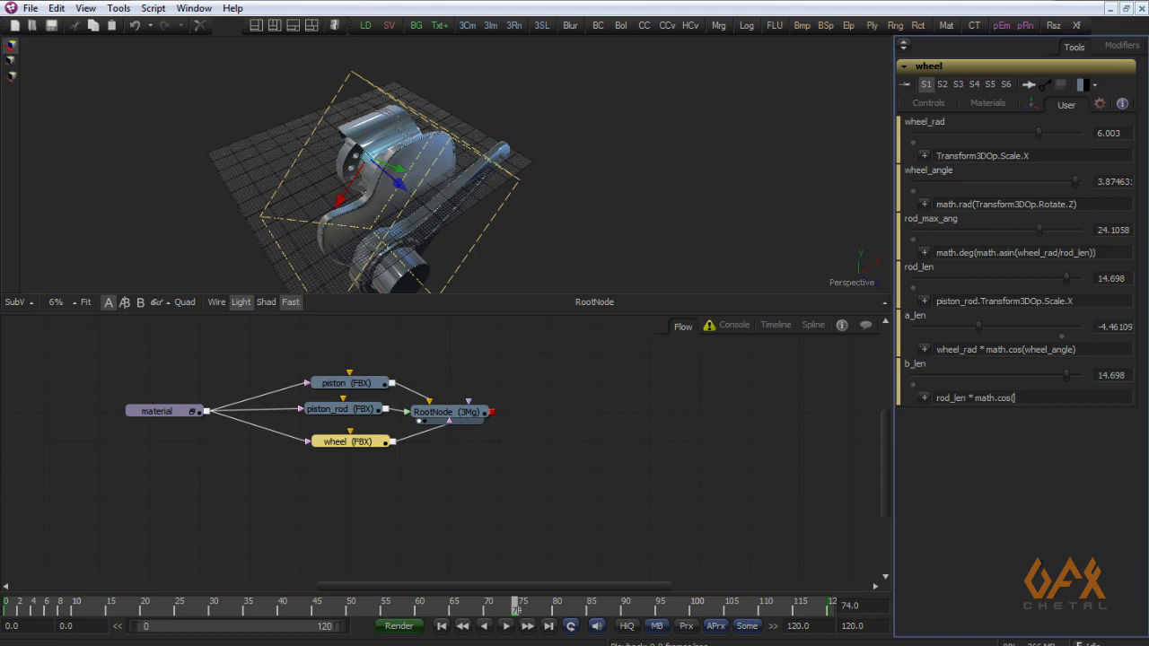
Step: Add an animatable number control named rod_angle to the wheel tool's User page
{"action": "right_click", "coordinate": [937, 68]}
{"action": "mouse_move", "coordinate": [965, 337]}
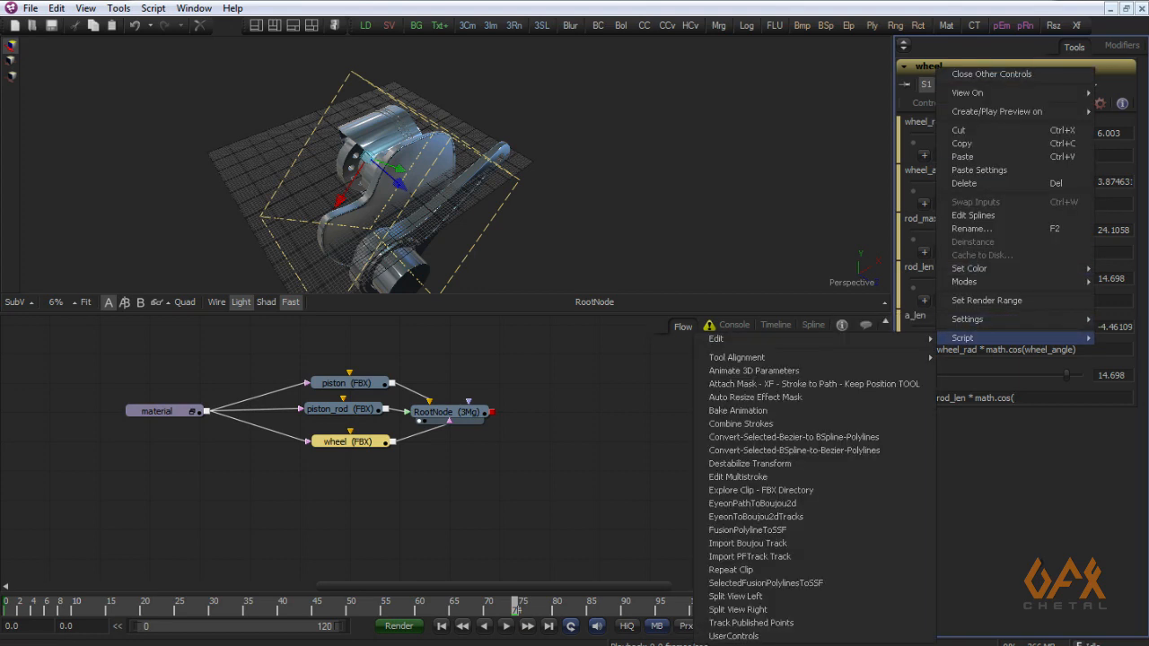
{"action": "left_click", "coordinate": [733, 636]}
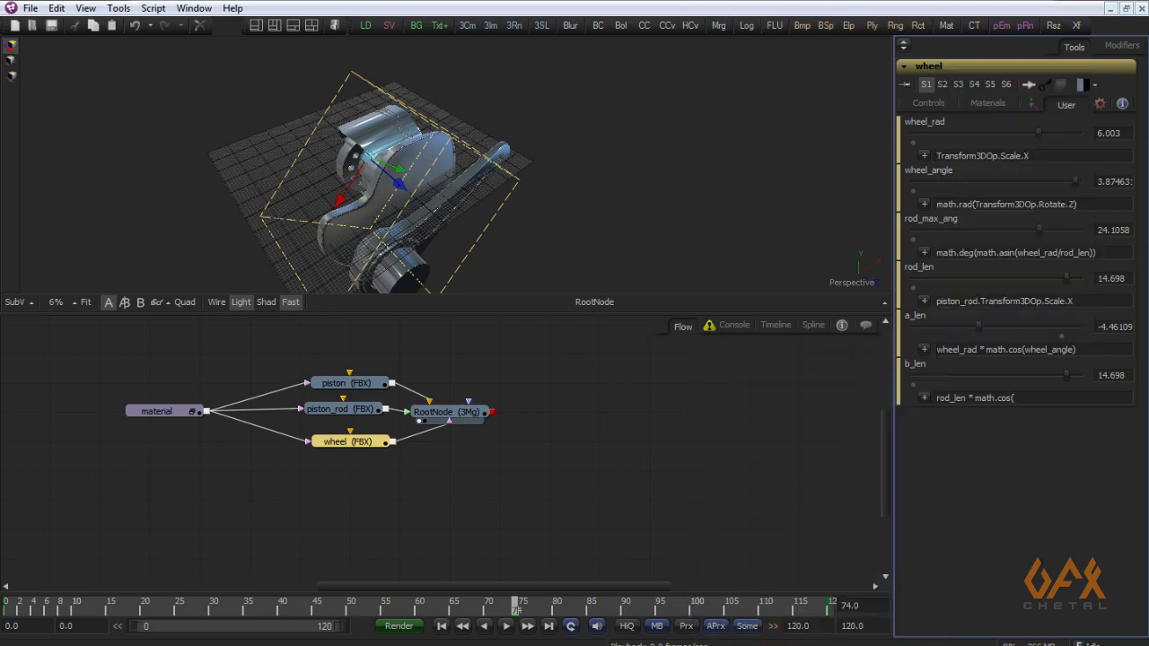
{"action": "left_click_drag", "start_coordinate": [366, 222], "coordinate": [275, 222]}
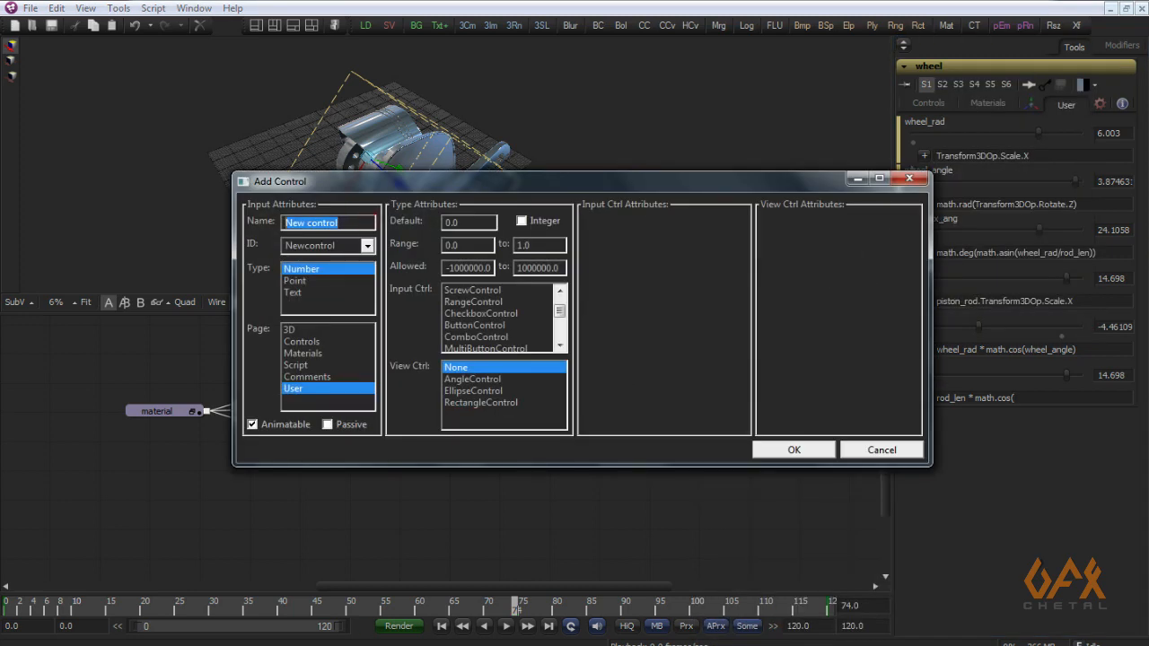
{"action": "type", "text": "rod_an"}
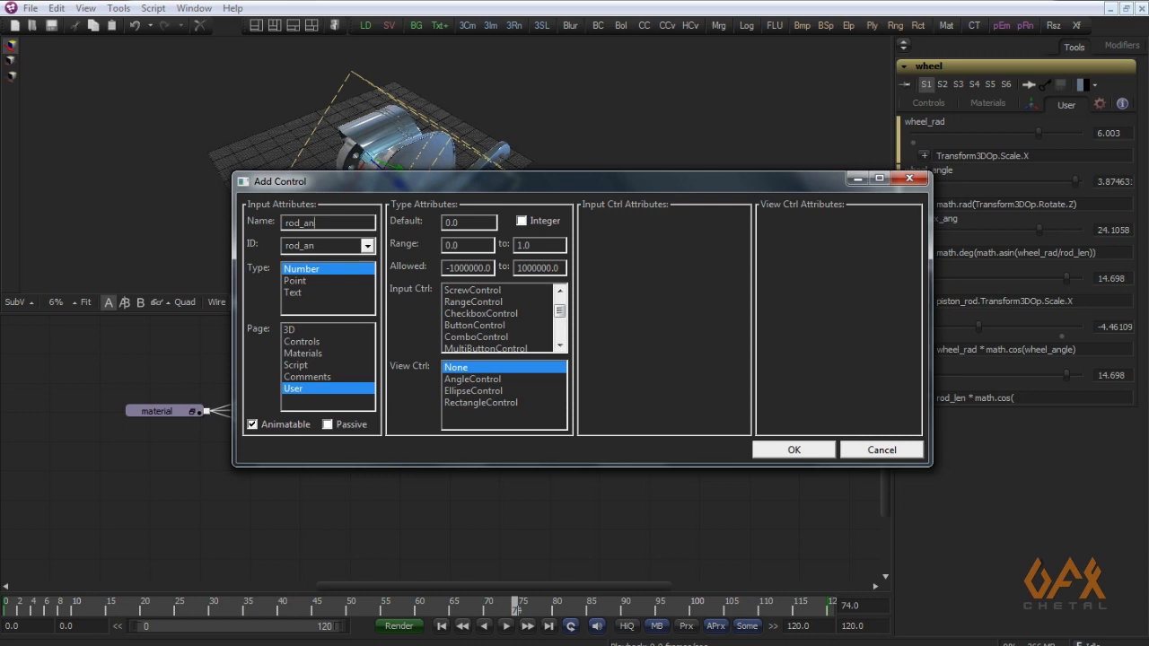
{"action": "type", "text": "gle"}
{"action": "left_click", "coordinate": [791, 450]}
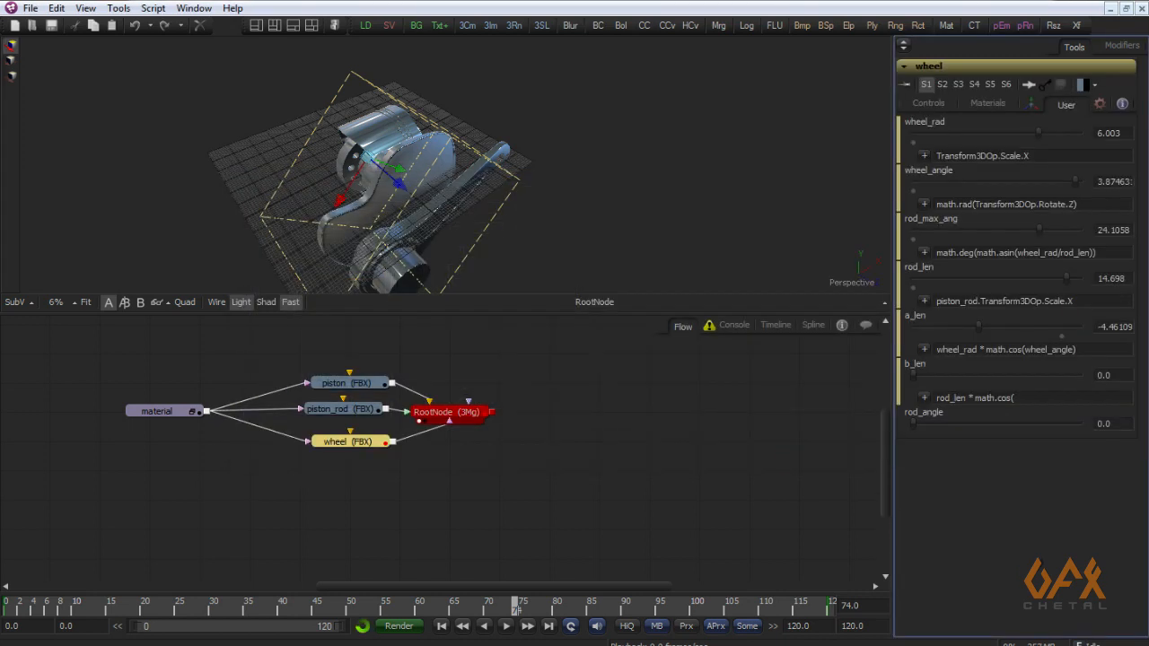
Step: Give rod_angle the expression math.rad(piston_rod.Transform3DOp.Rotate.Z) and complete b_len's expression as rod_len * math.cos(rod_angle)
{"action": "left_click_drag", "start_coordinate": [316, 486], "coordinate": [377, 403]}
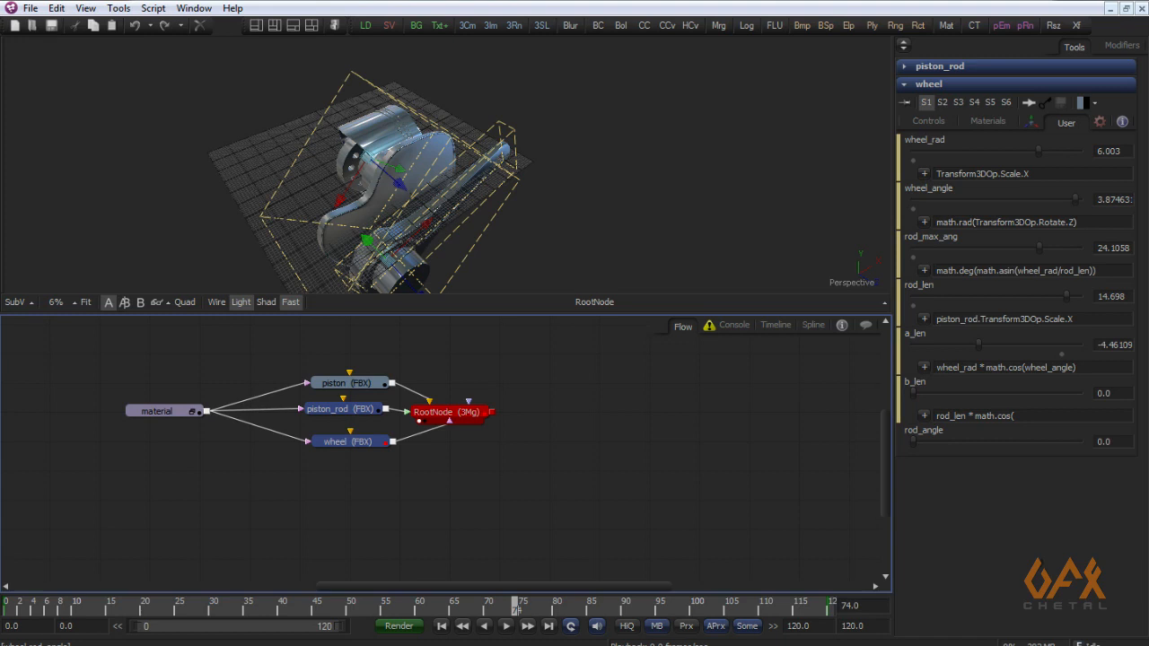
{"action": "right_click", "coordinate": [933, 432]}
{"action": "left_click", "coordinate": [969, 591]}
{"action": "left_click_drag", "start_coordinate": [925, 463], "coordinate": [967, 66]}
{"action": "left_click_drag", "start_coordinate": [910, 395], "coordinate": [929, 386]}
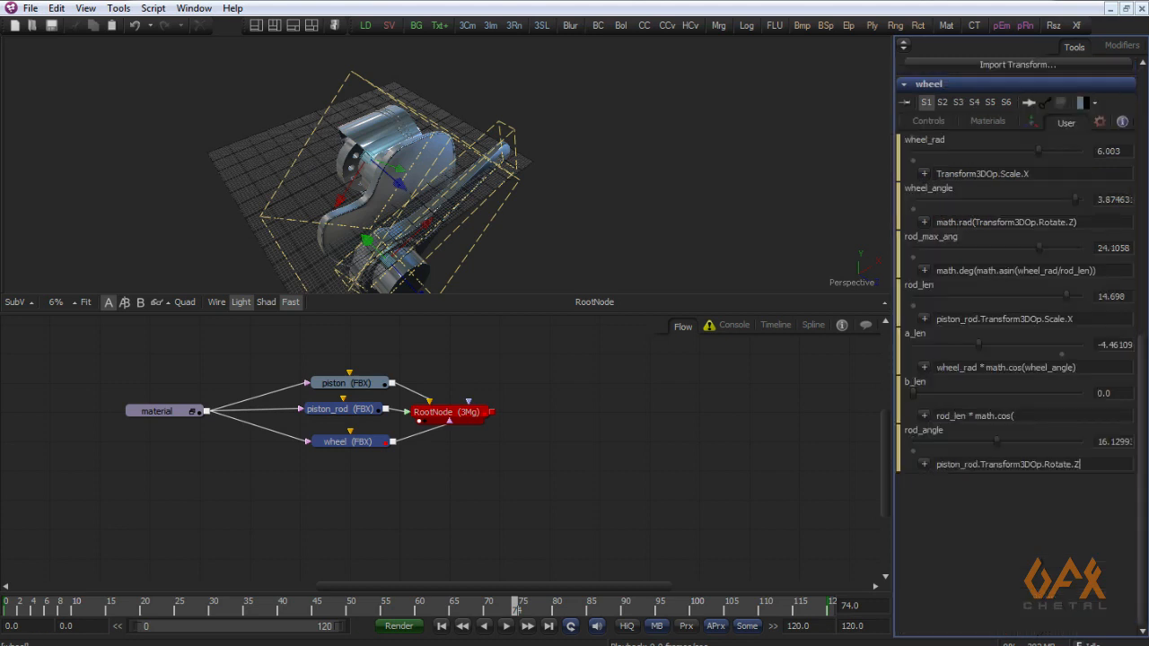
{"action": "left_click", "coordinate": [936, 464]}
{"action": "type", "text": "math.rad("}
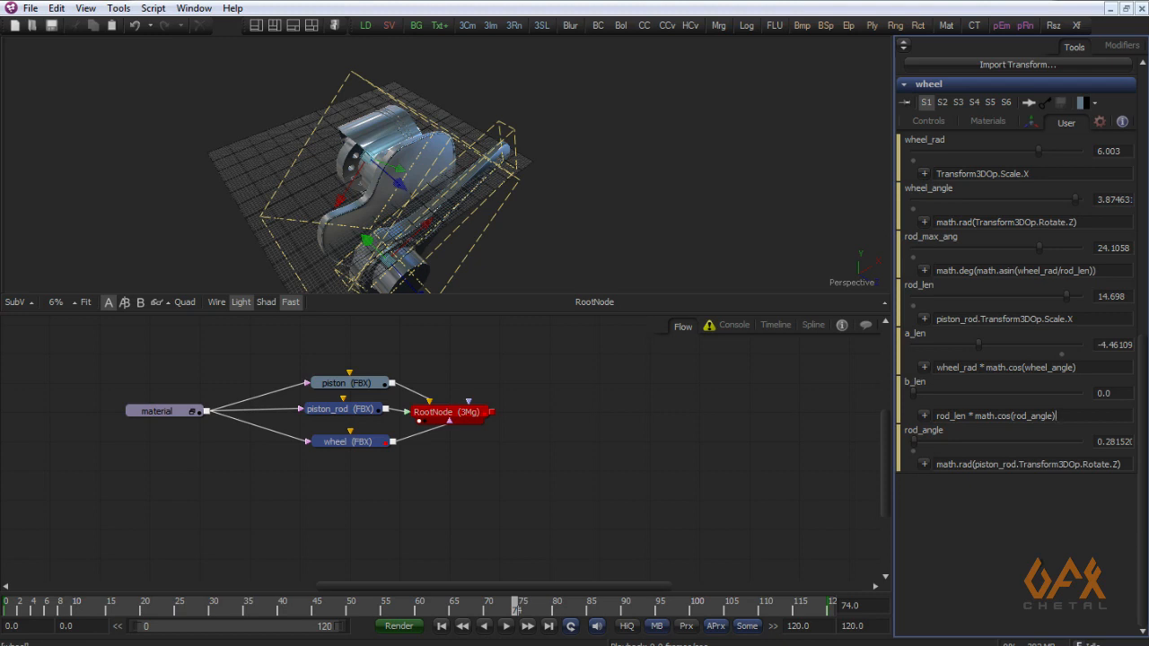
{"action": "left_click", "coordinate": [350, 485]}
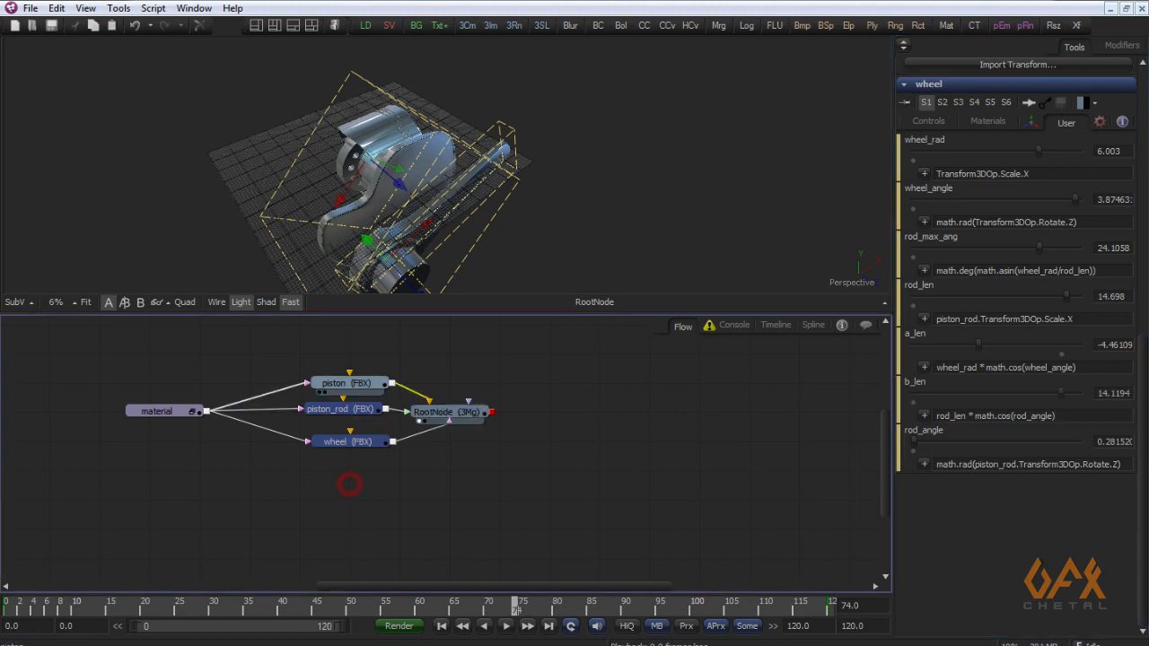
Step: Give the piston's X Offset the expression wheel.a_len + wheel.b_len
{"action": "left_click", "coordinate": [308, 364]}
{"action": "left_click_drag", "start_coordinate": [302, 352], "coordinate": [372, 390]}
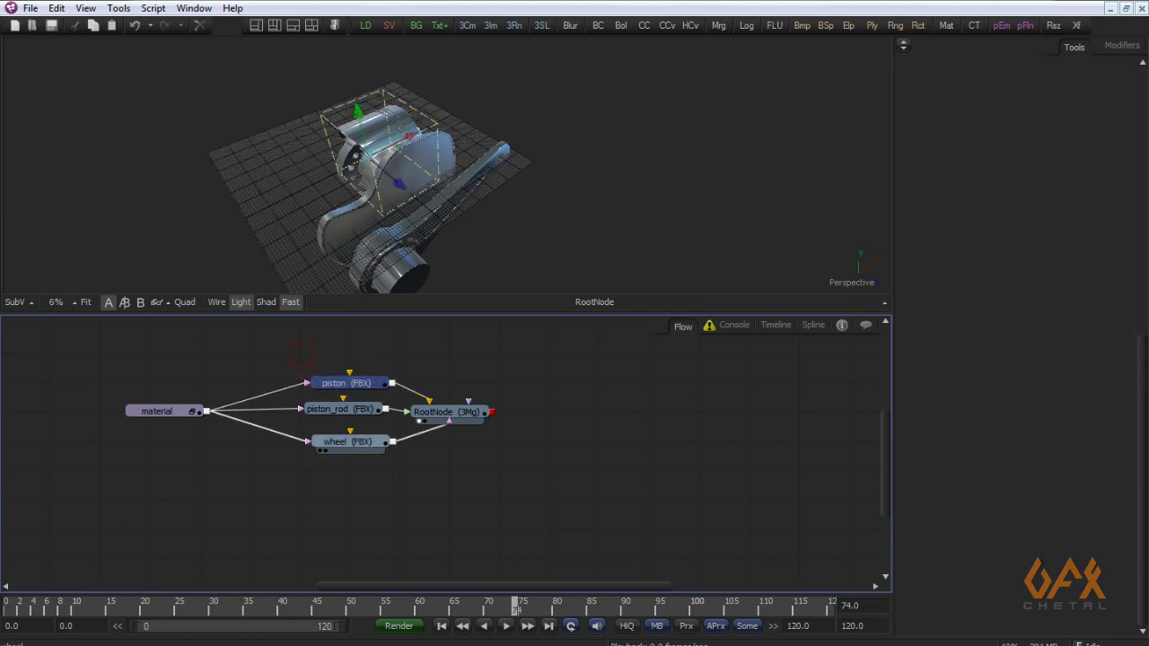
{"action": "left_click", "coordinate": [337, 443], "text": "ctrl"}
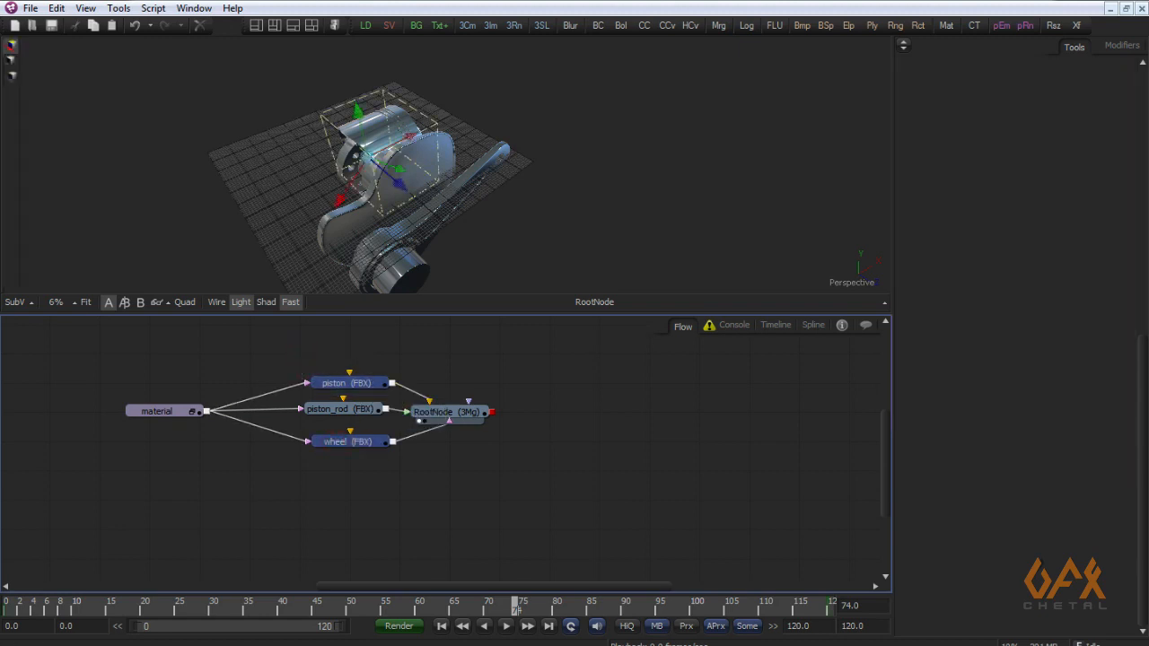
{"action": "left_click", "coordinate": [1141, 370]}
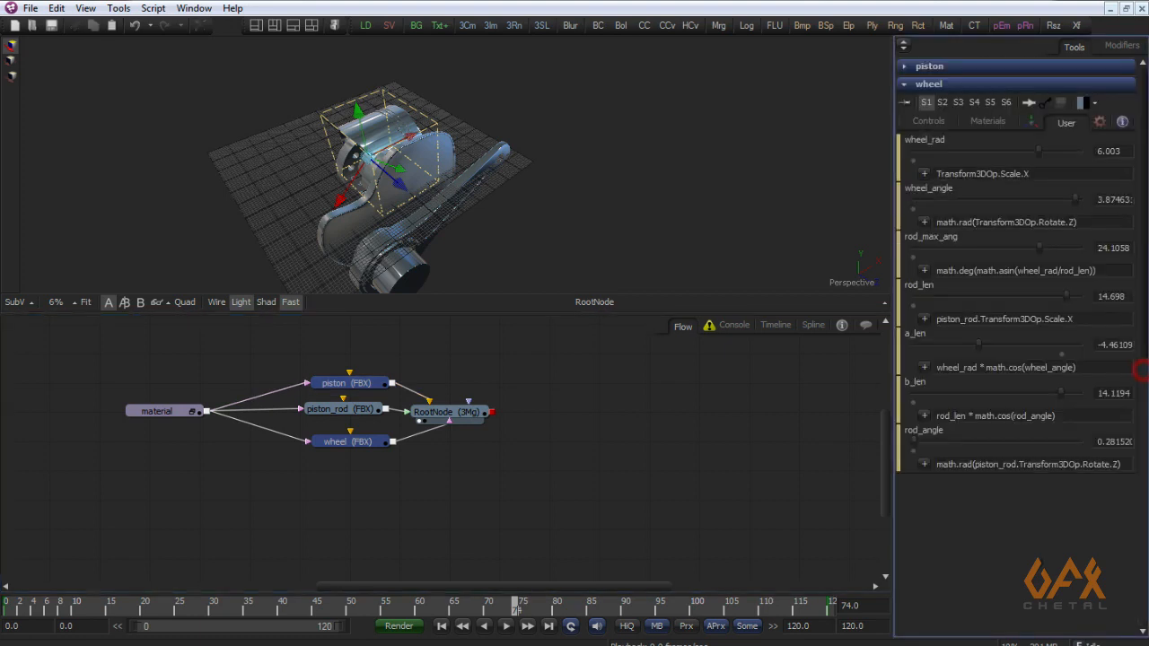
{"action": "left_click", "coordinate": [904, 65]}
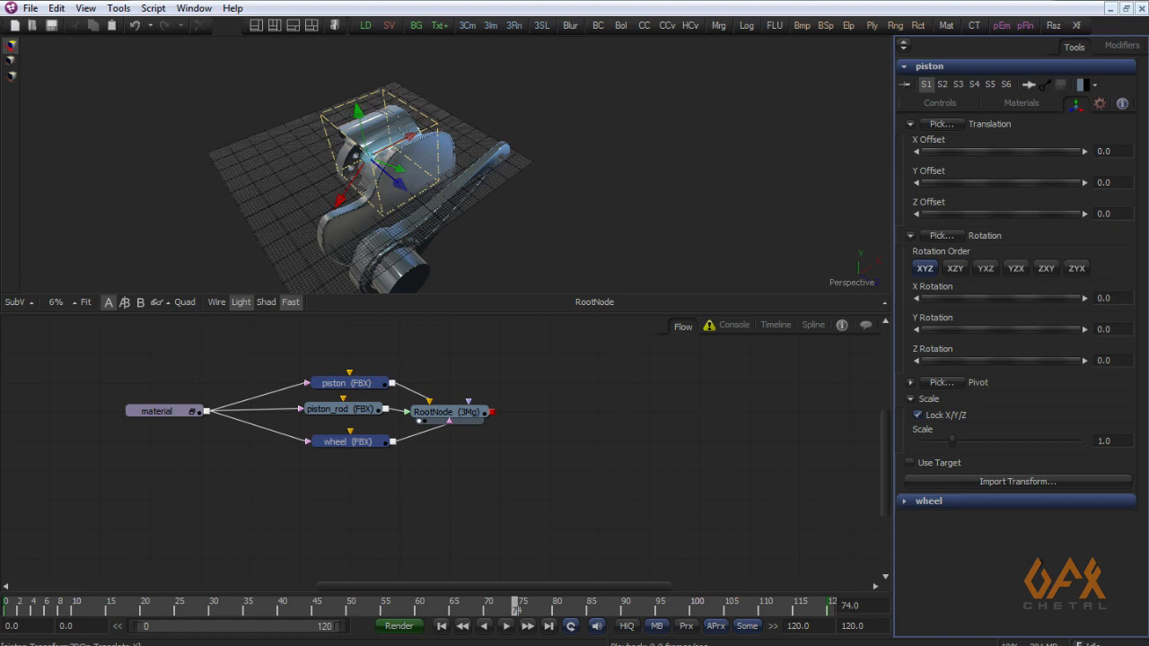
{"action": "right_click", "coordinate": [948, 141]}
{"action": "left_click", "coordinate": [983, 337]}
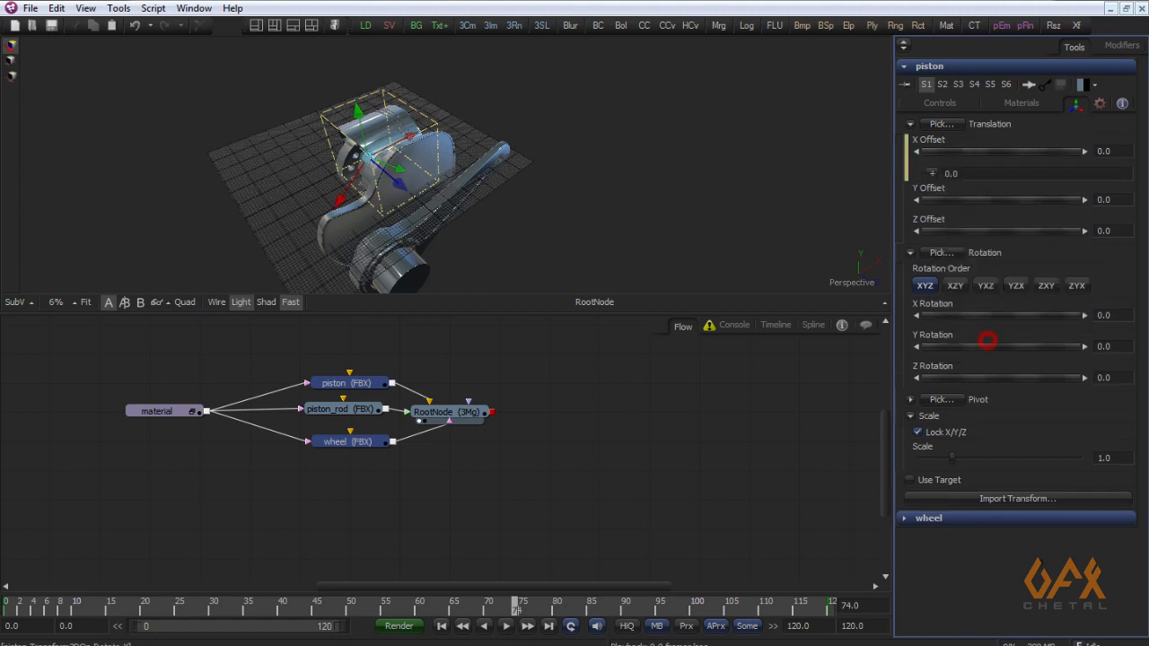
{"action": "left_click_drag", "start_coordinate": [932, 173], "coordinate": [925, 525]}
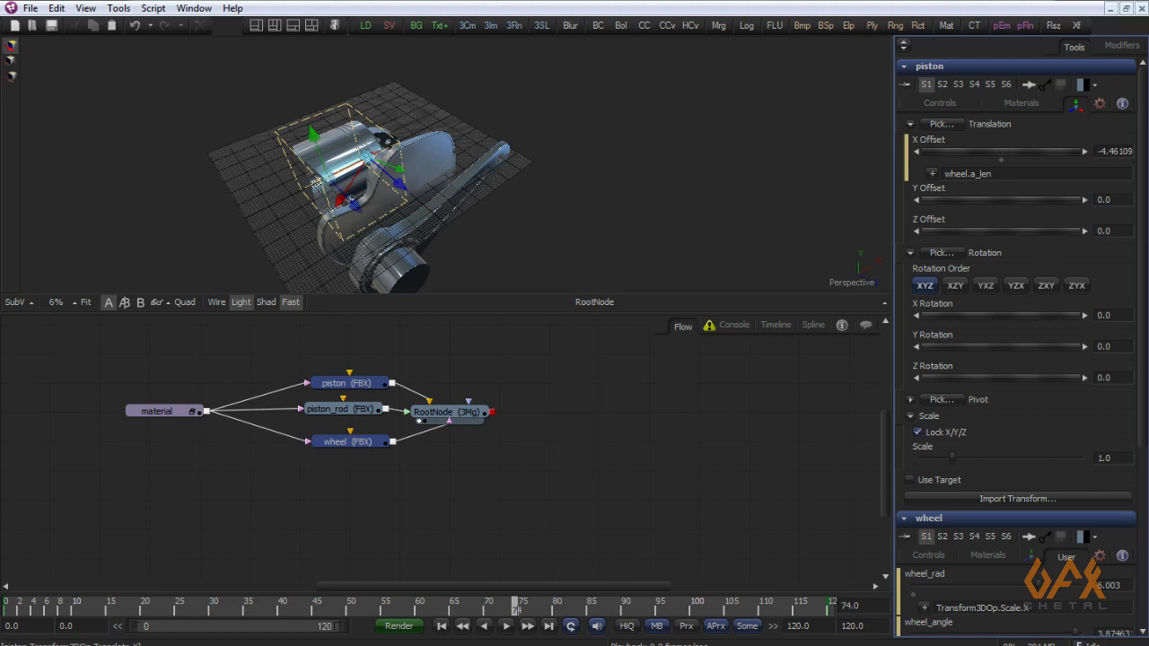
{"action": "left_click_drag", "start_coordinate": [930, 172], "coordinate": [917, 566]}
Step: Link the piston's Z Offset to the rod with the expression piston_rod.Transform3DOp.Translate.Z
{"action": "left_click_drag", "start_coordinate": [611, 180], "coordinate": [529, 215]}
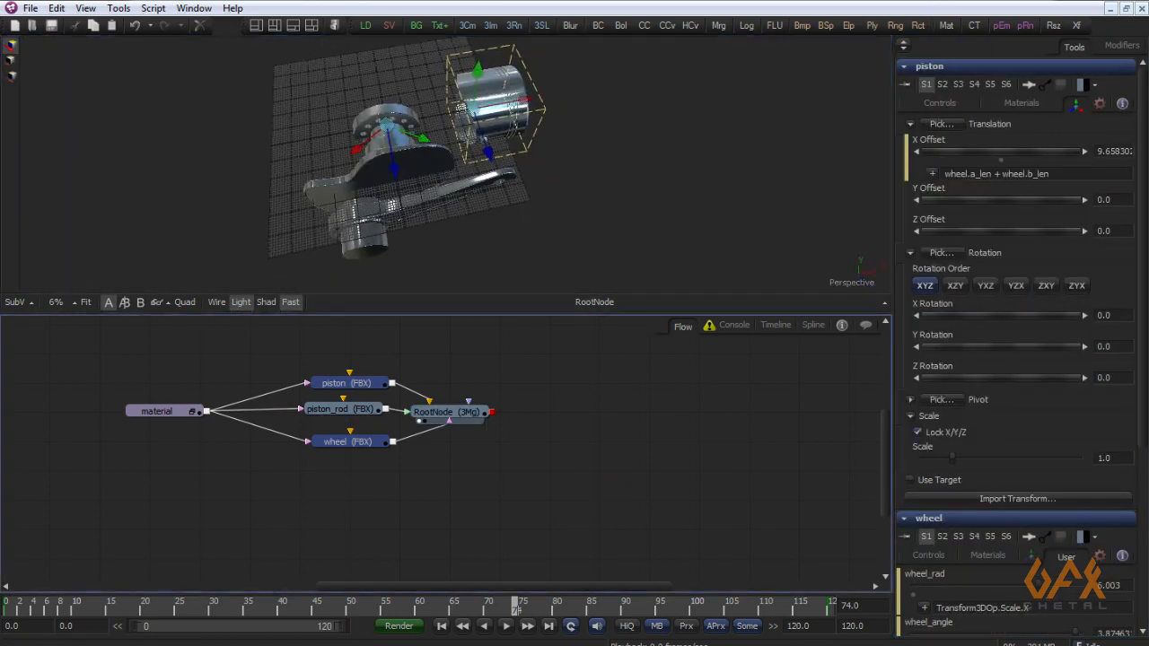
{"action": "left_click_drag", "start_coordinate": [297, 350], "coordinate": [389, 426]}
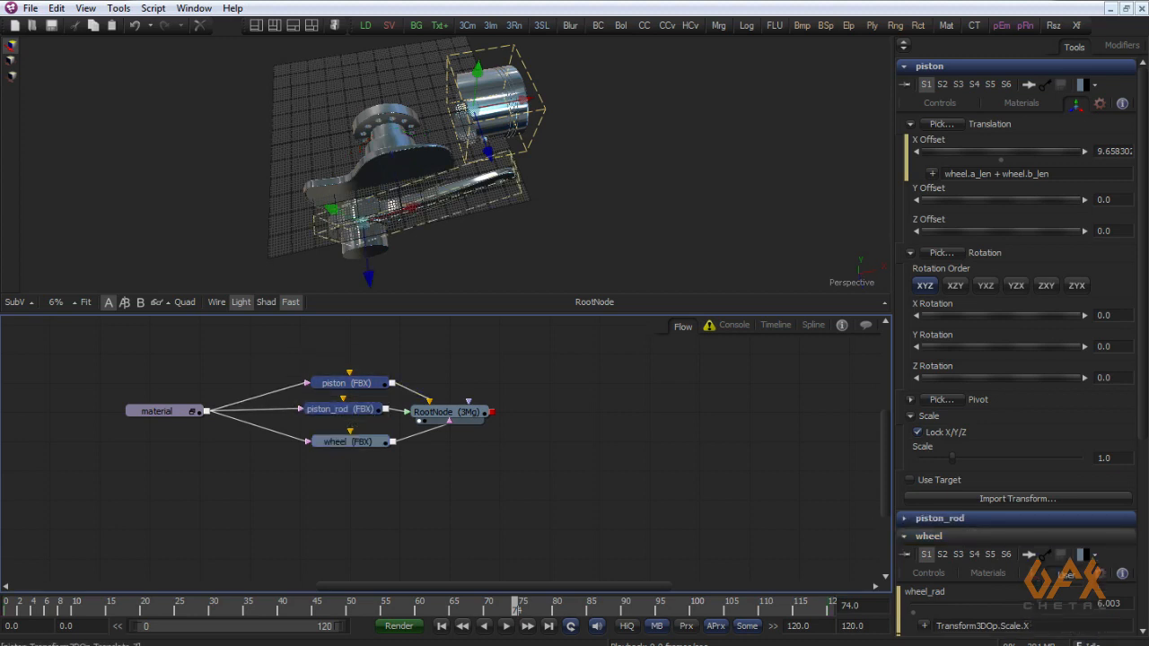
{"action": "right_click", "coordinate": [928, 219]}
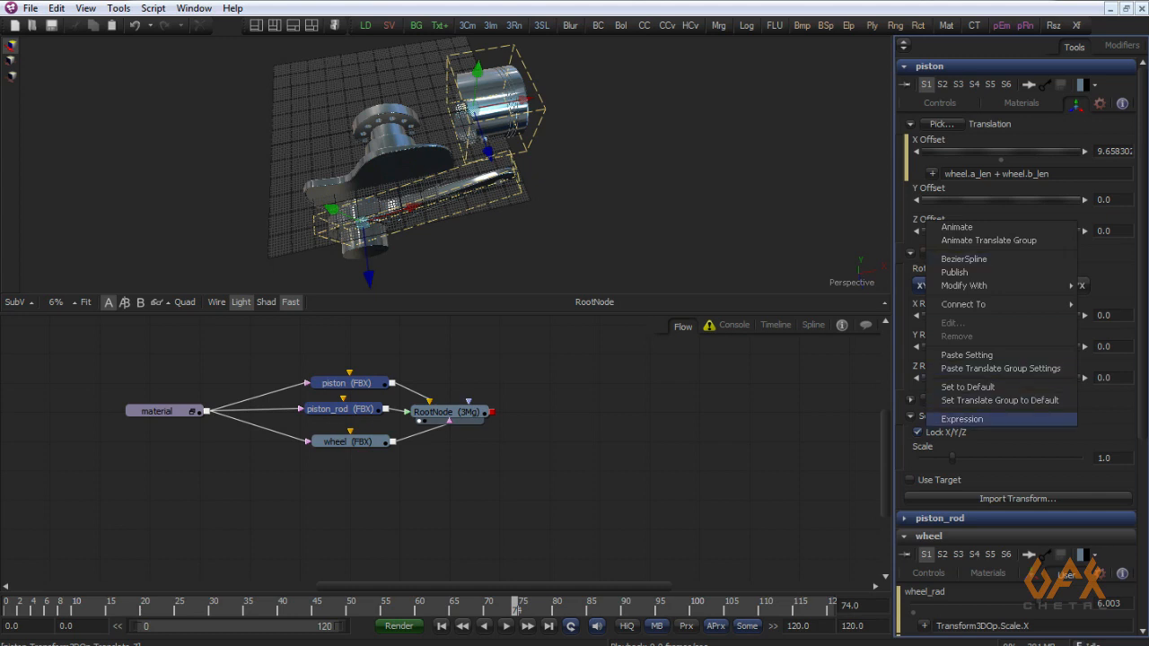
{"action": "left_click", "coordinate": [951, 419]}
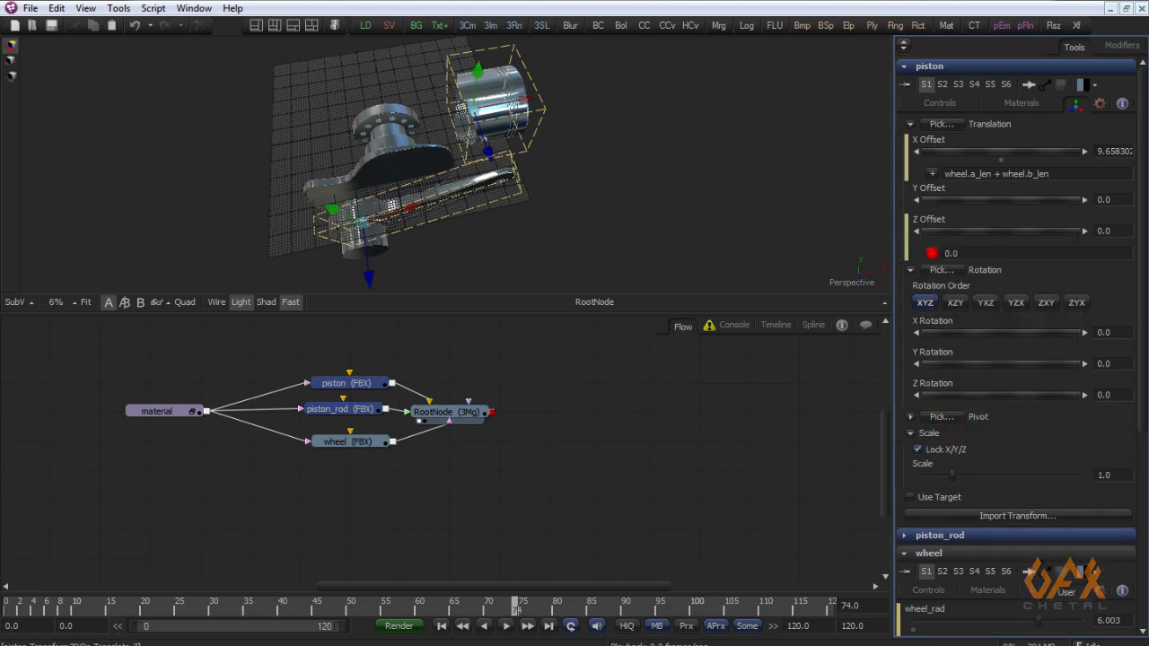
{"action": "left_click_drag", "start_coordinate": [935, 390], "coordinate": [933, 267]}
Step: Play the animation from frame 0 to check how the piston, rod and wheel move together, and stop playback
{"action": "scroll", "coordinate": [934, 502], "scroll_direction": "down", "scroll_amount": 5}
{"action": "left_click_drag", "start_coordinate": [574, 197], "coordinate": [664, 153]}
{"action": "left_click", "coordinate": [547, 455]}
{"action": "left_click_drag", "start_coordinate": [574, 219], "coordinate": [493, 168]}
{"action": "scroll", "coordinate": [493, 168], "scroll_direction": "up", "scroll_amount": 3}
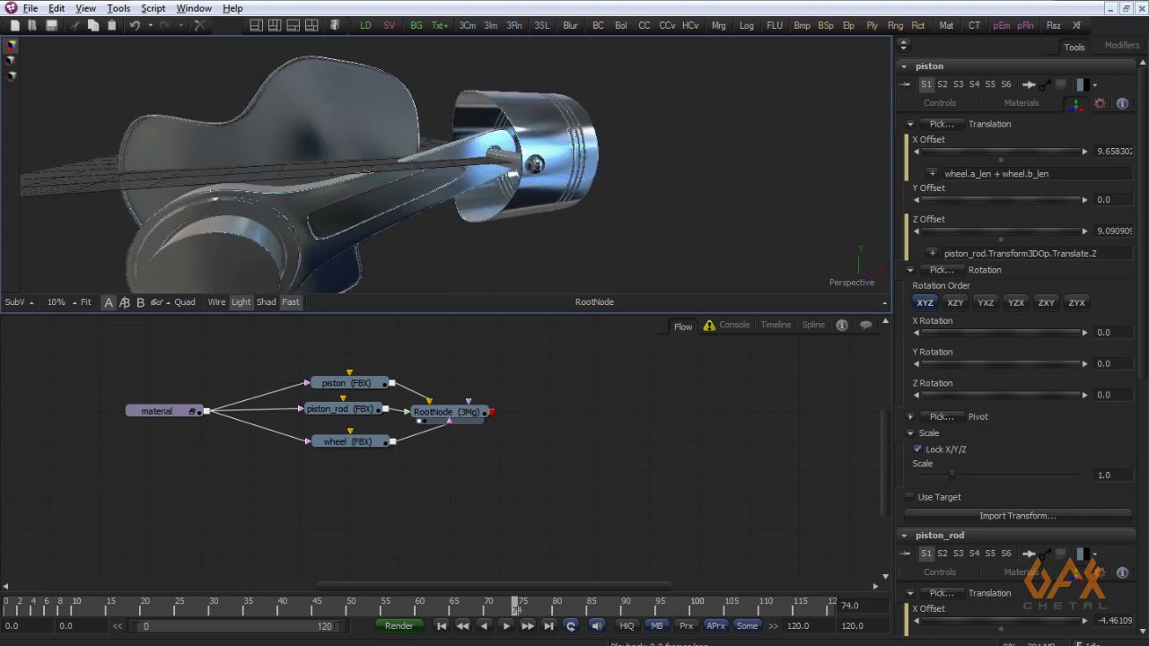
{"action": "left_click_drag", "start_coordinate": [13, 607], "coordinate": [5, 607]}
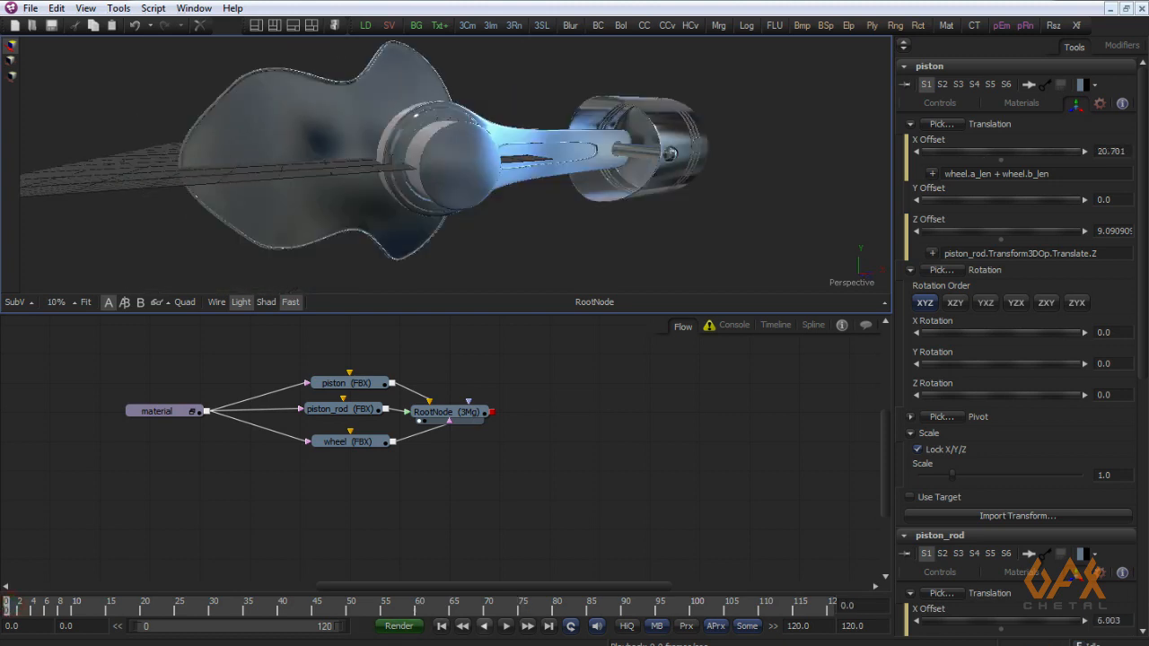
{"action": "left_click", "coordinate": [506, 625]}
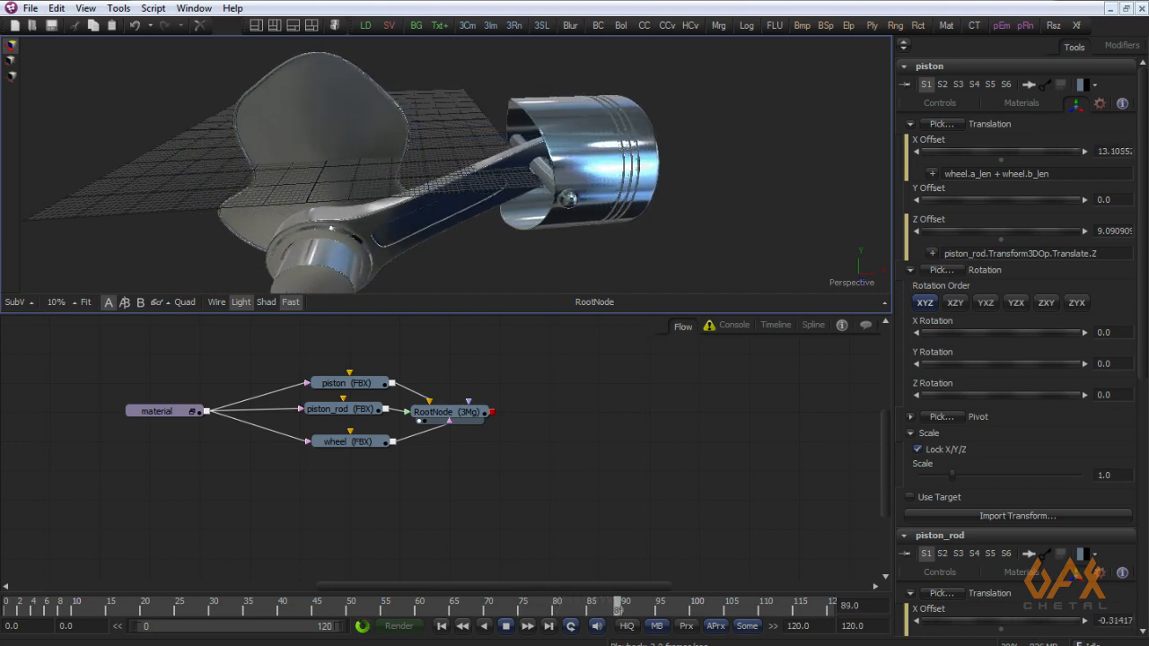
{"action": "left_click", "coordinate": [179, 503]}
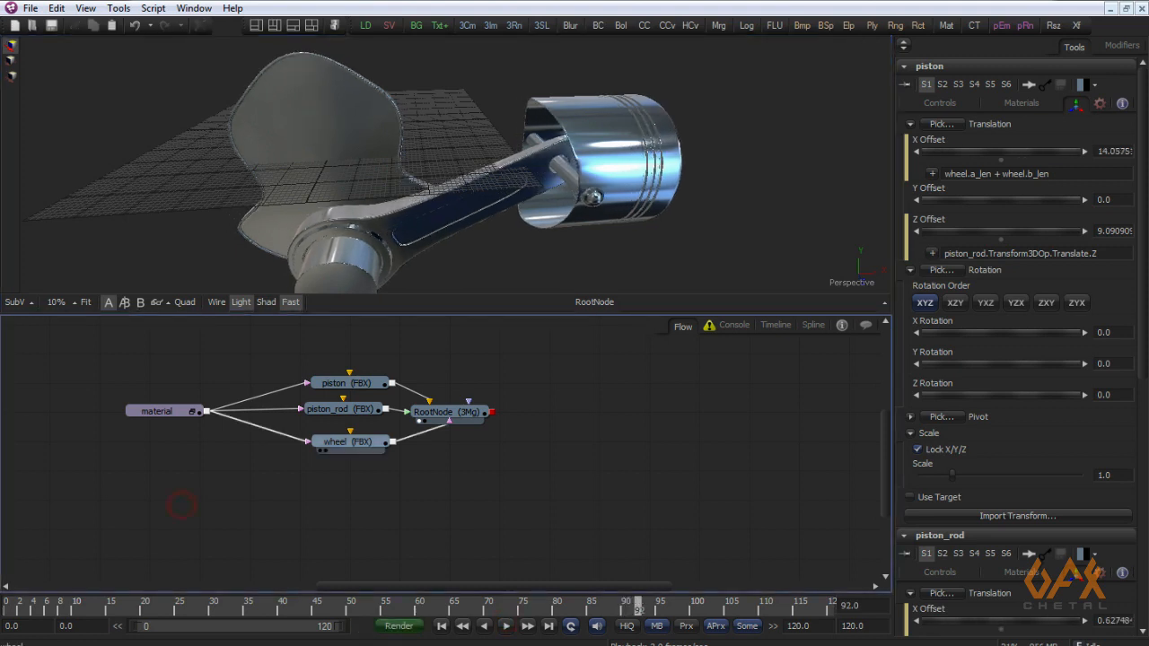
Step: Adjust the wheel's Z Rotation to about 279.6 at frame 92 to test the linked motion
{"action": "left_click", "coordinate": [349, 442]}
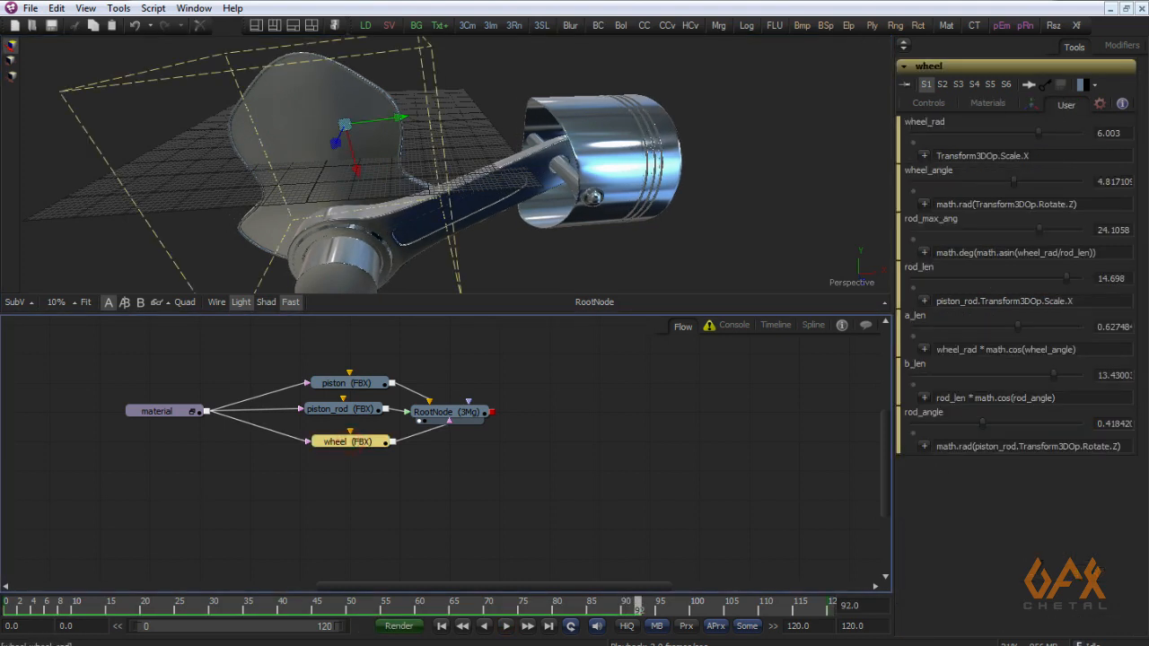
{"action": "left_click", "coordinate": [1028, 103]}
{"action": "mouse_move", "coordinate": [972, 360]}
{"action": "left_mouse_down"}
{"action": "mouse_move", "coordinate": [938, 360]}
{"action": "mouse_move", "coordinate": [981, 360]}
{"action": "mouse_move", "coordinate": [962, 360]}
{"action": "left_mouse_up"}
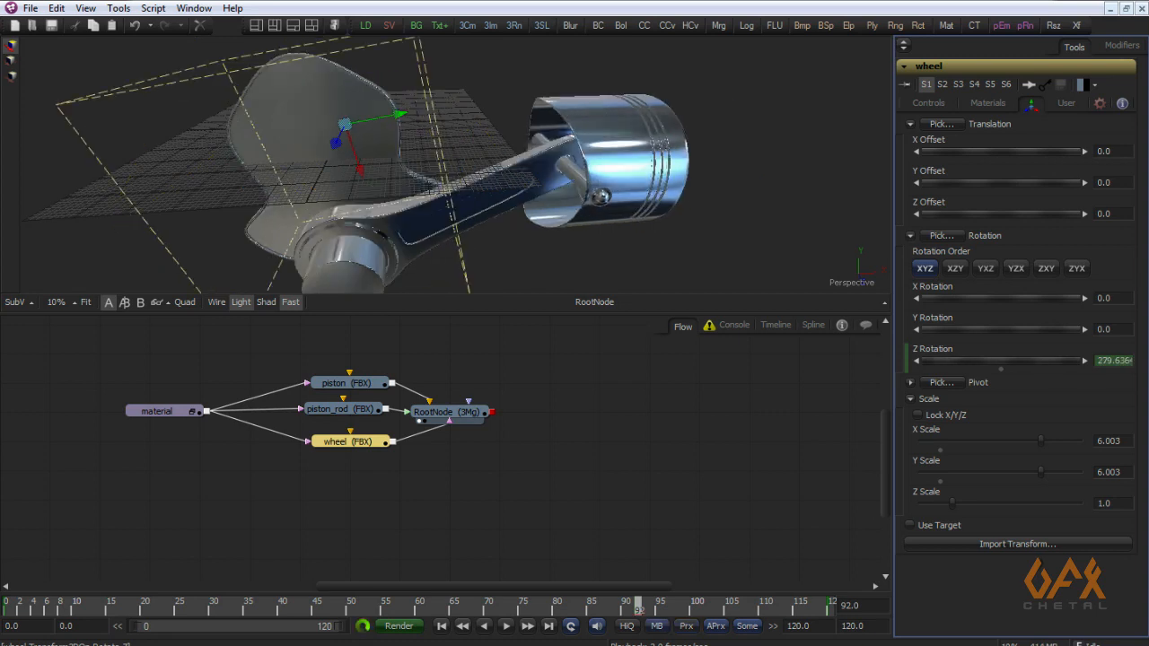
{"action": "left_click_drag", "start_coordinate": [574, 180], "coordinate": [386, 175]}
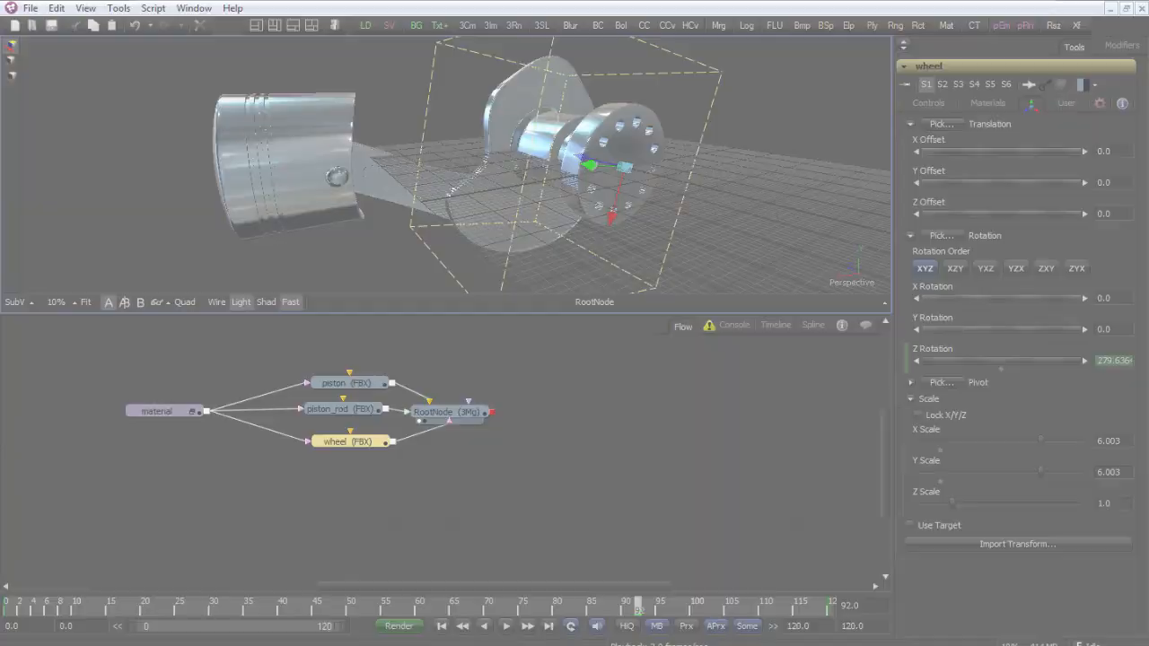